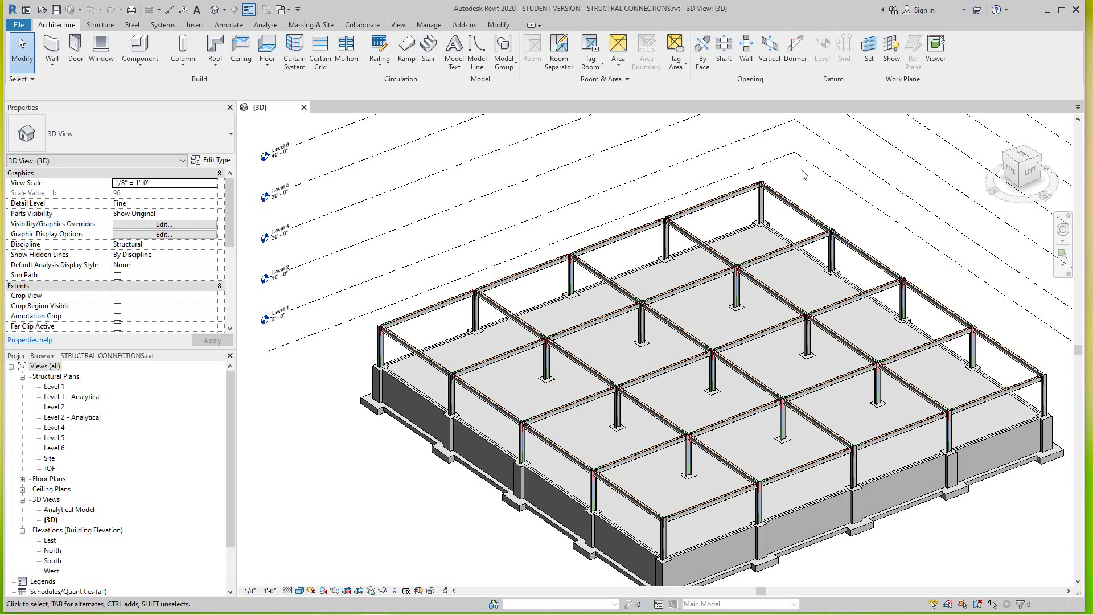
# Zoom and pan around the steel frame in the 3D view.
pyautogui.scroll(-2, 793, 273)
pyautogui.moveTo(793, 273); pyautogui.dragTo(708, 239, button='middle')
pyautogui.scroll(5, 709, 236)
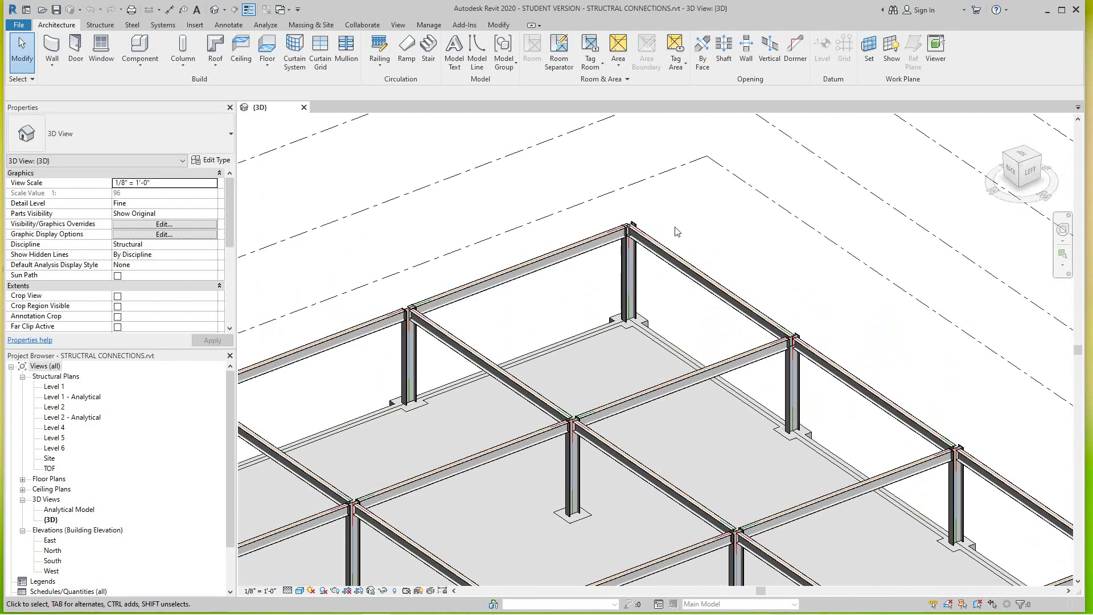
pyautogui.scroll(2, 673, 231)
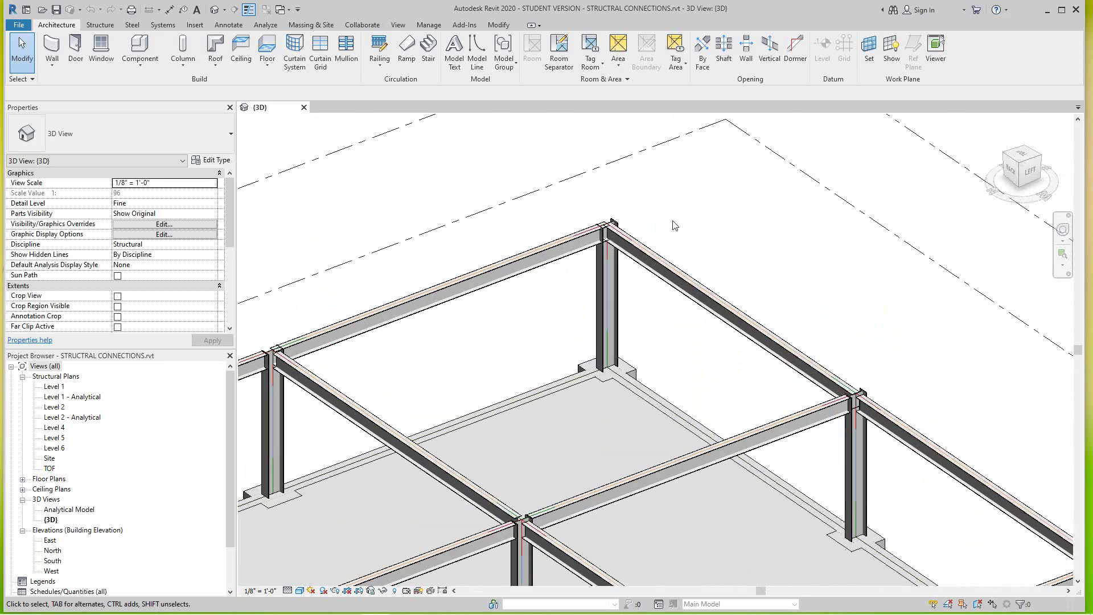
pyautogui.scroll(-1, 677, 221)
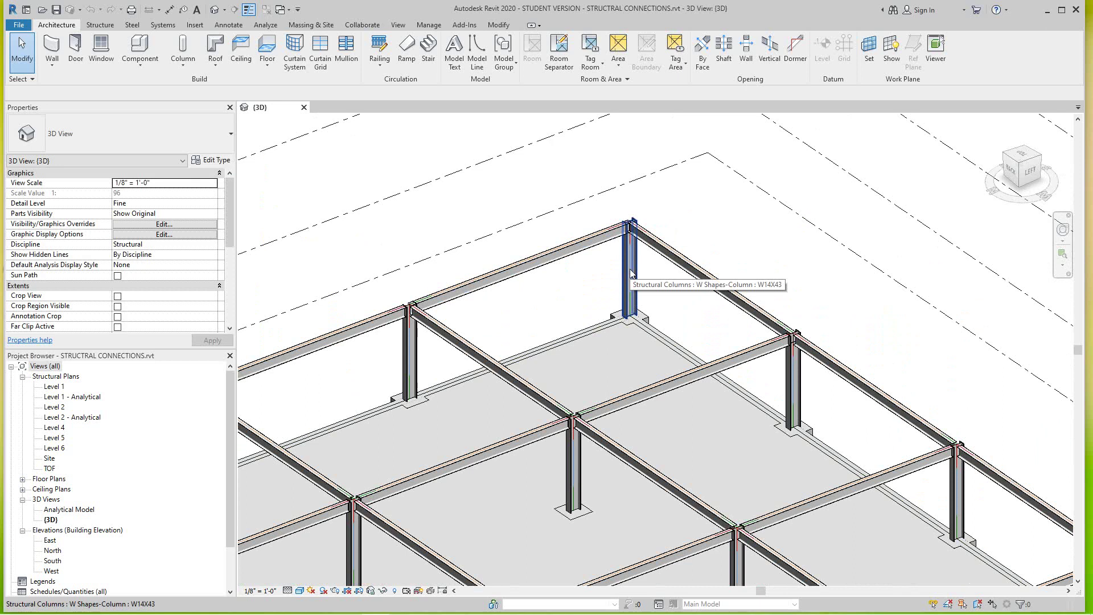
pyautogui.scroll(-1, 578, 214)
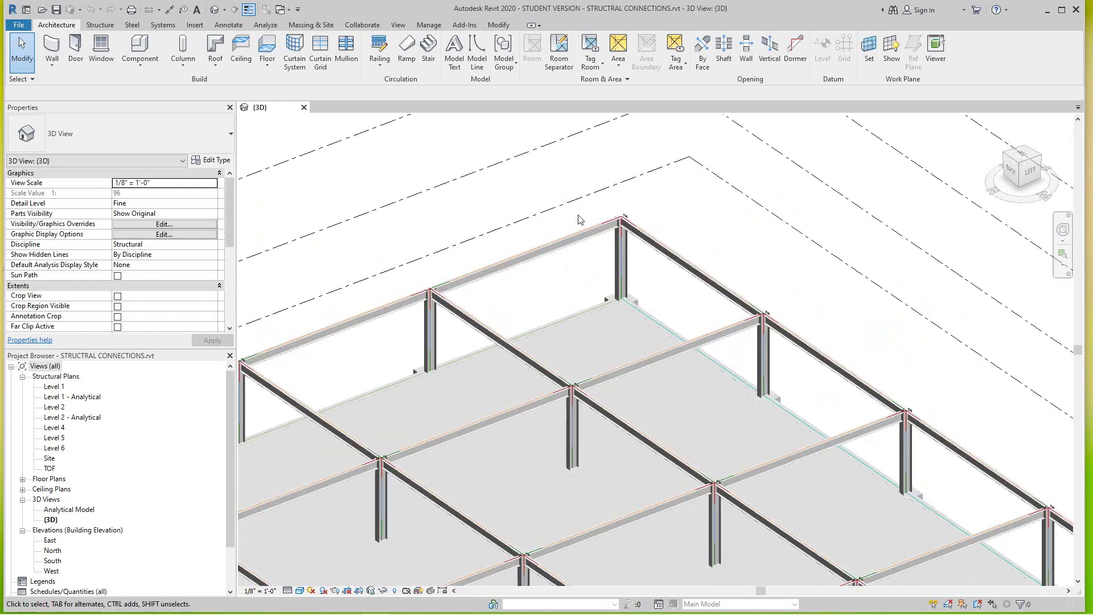
pyautogui.scroll(2, 579, 220)
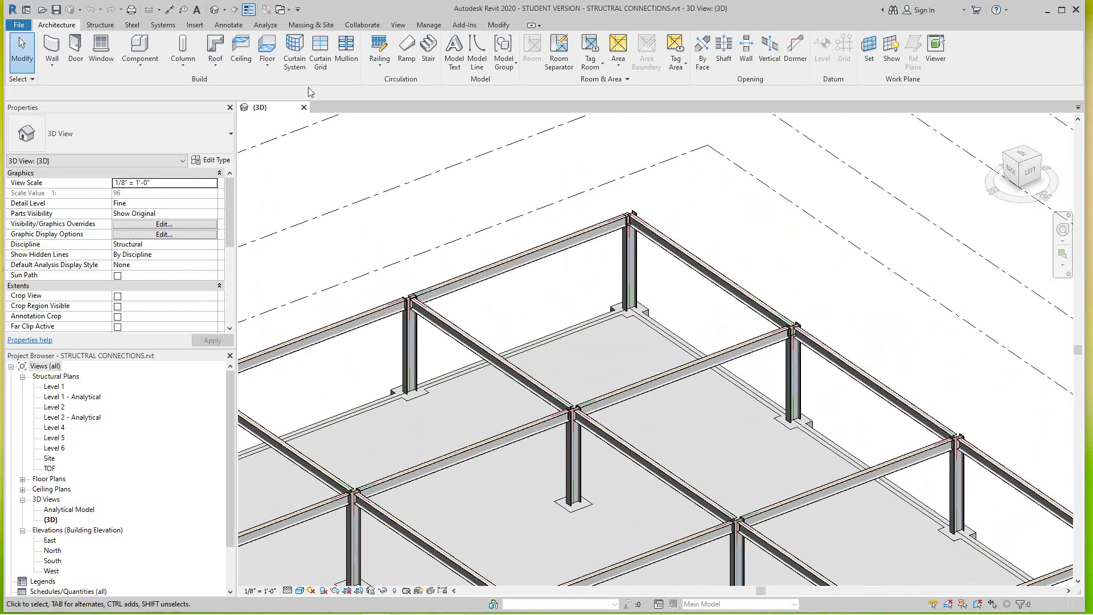
# In Structural Connection Settings, add all available connection types, including Clip angle and Base plate.
pyautogui.click(134, 26)
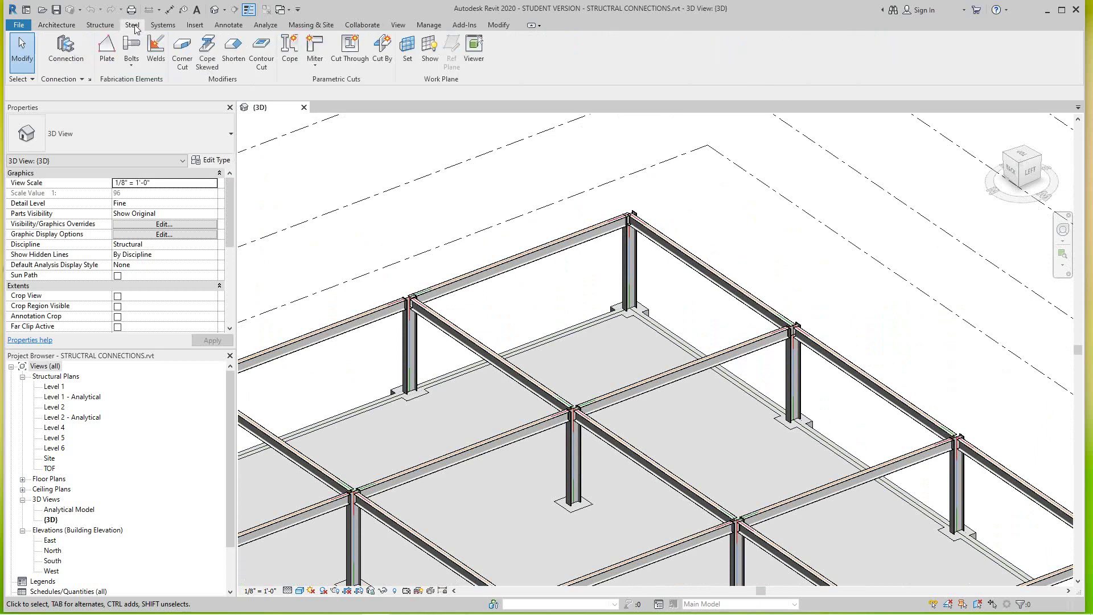
pyautogui.click(90, 79)
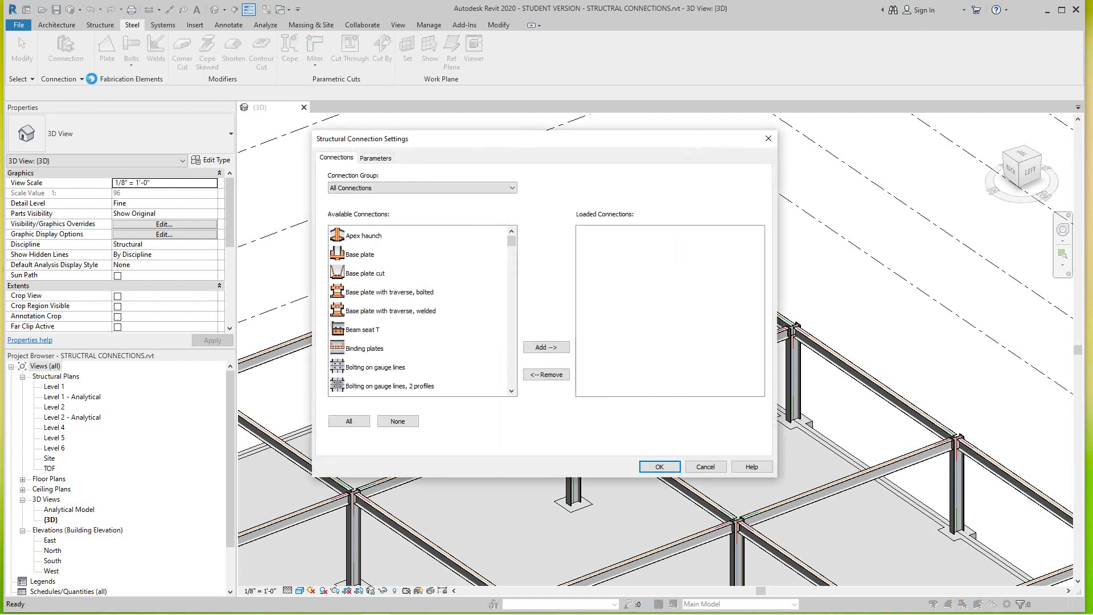
pyautogui.scroll(-13, 475, 268)
pyautogui.scroll(-20, 468, 283)
pyautogui.scroll(-4, 468, 278)
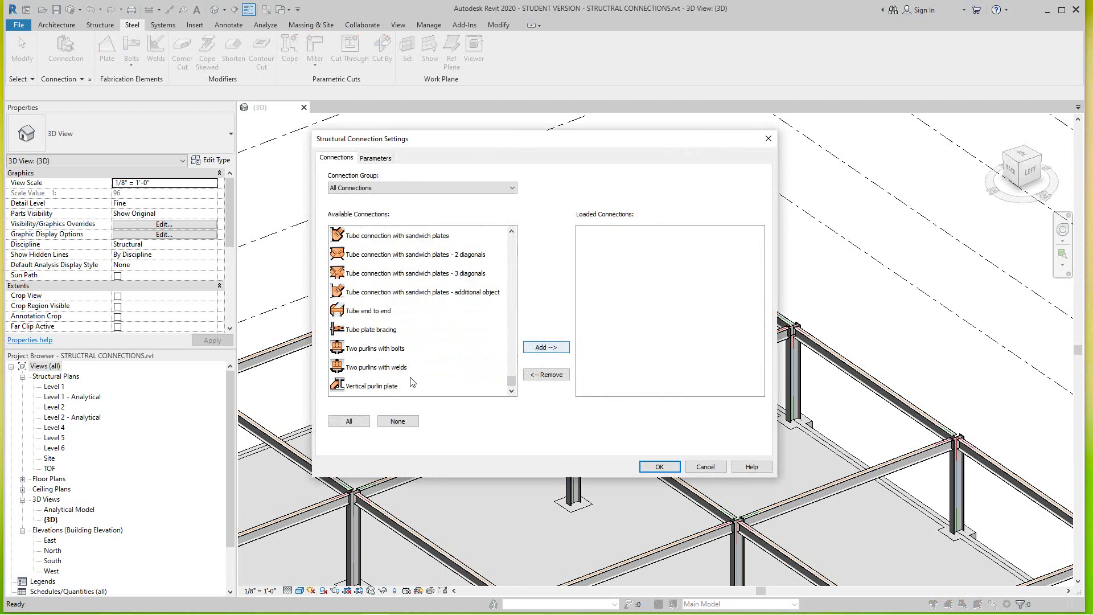
pyautogui.click(349, 422)
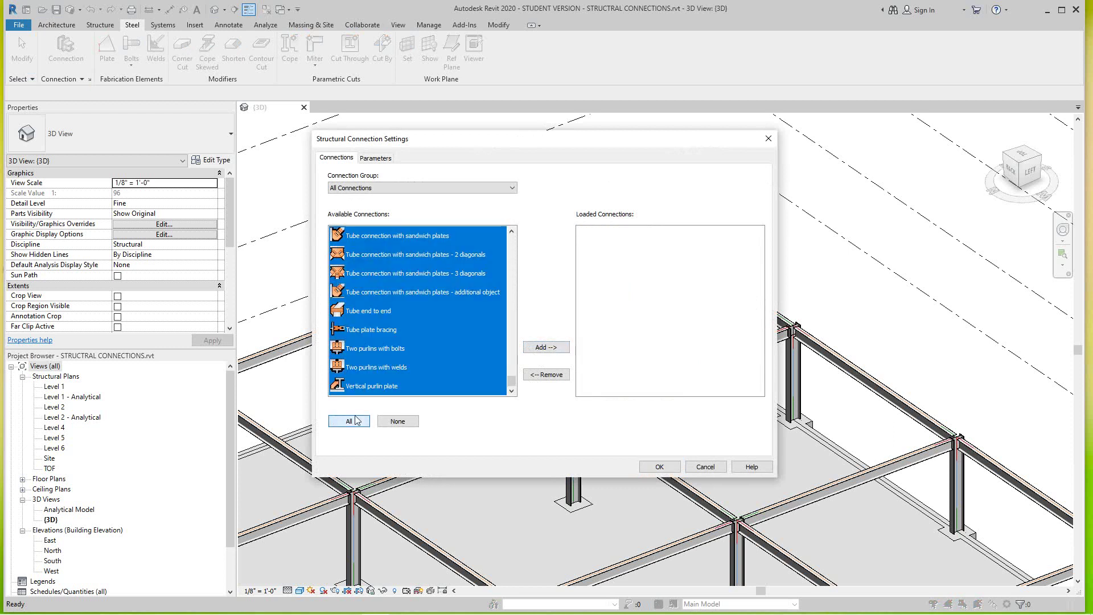
pyautogui.click(546, 347)
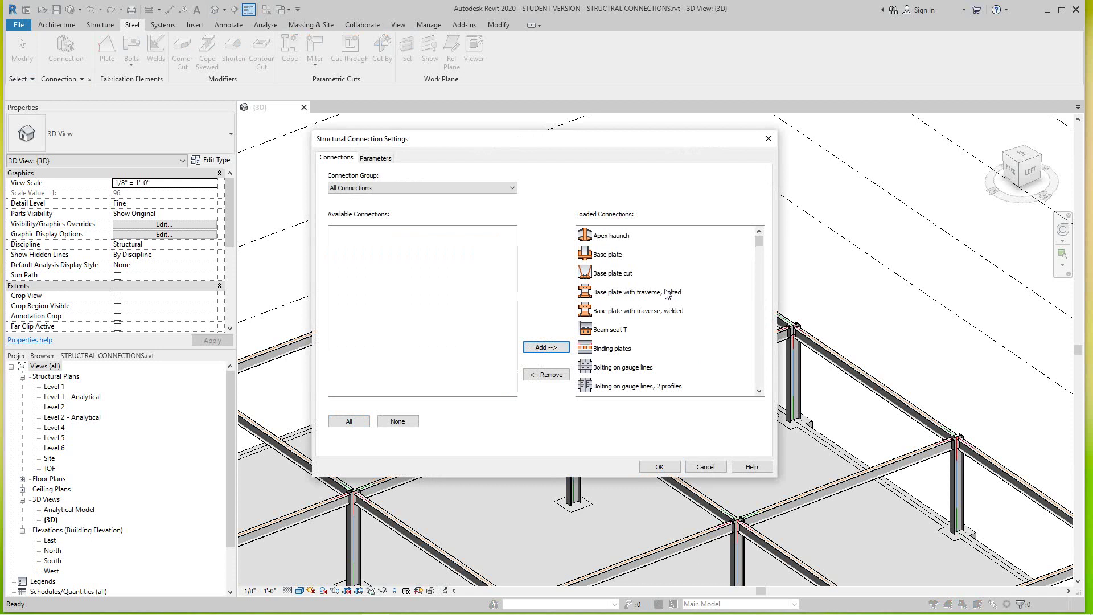
pyautogui.scroll(-6, 660, 288)
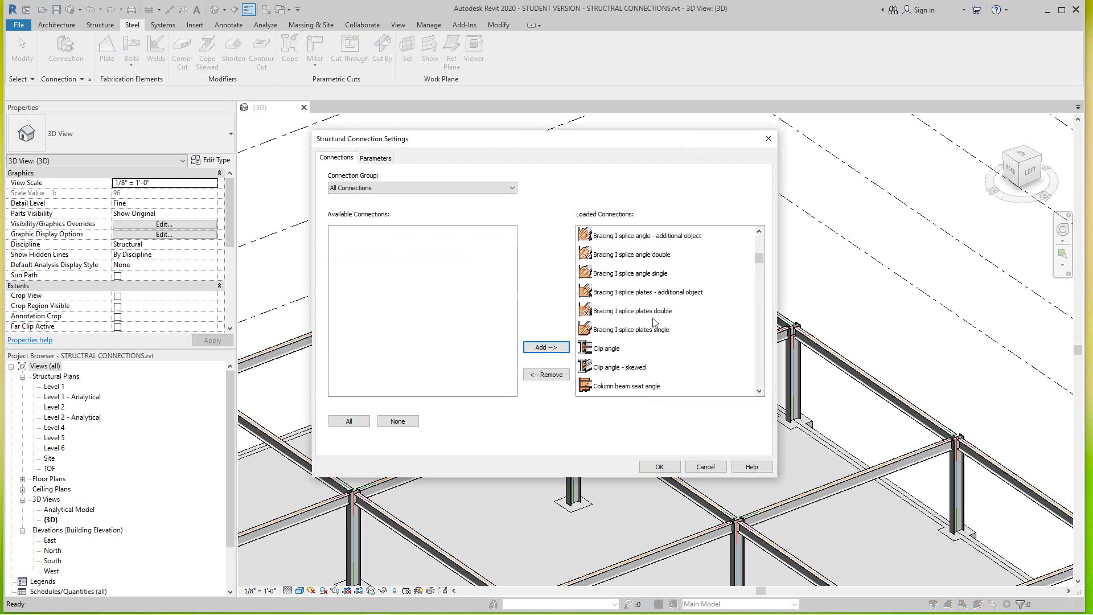
# Confirm the loaded connection types and bring the frame's corner joint into view.
pyautogui.click(657, 467)
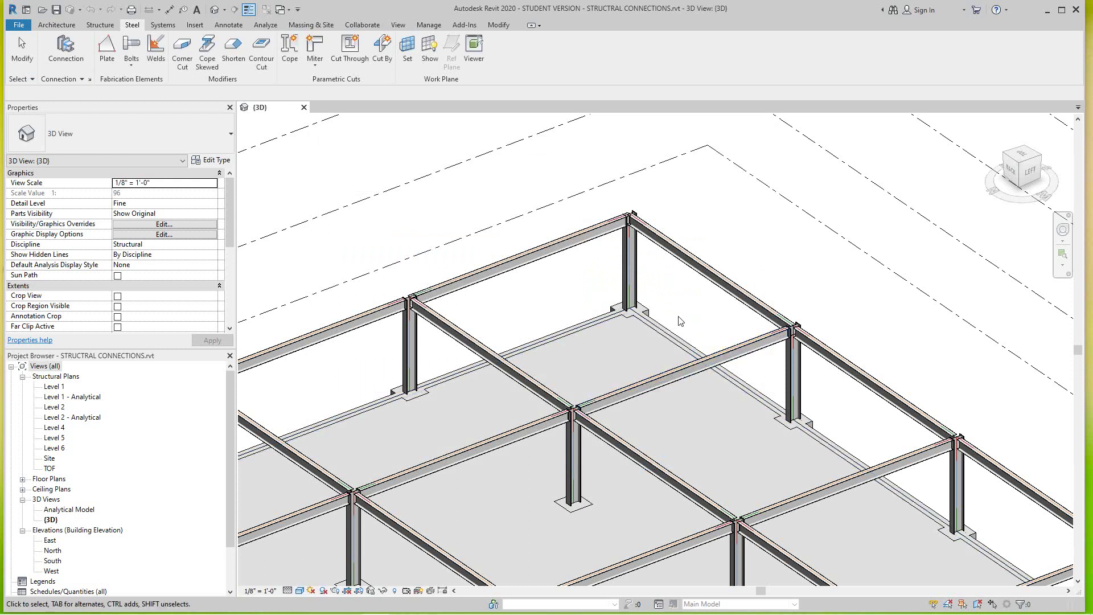
pyautogui.scroll(-4, 673, 308)
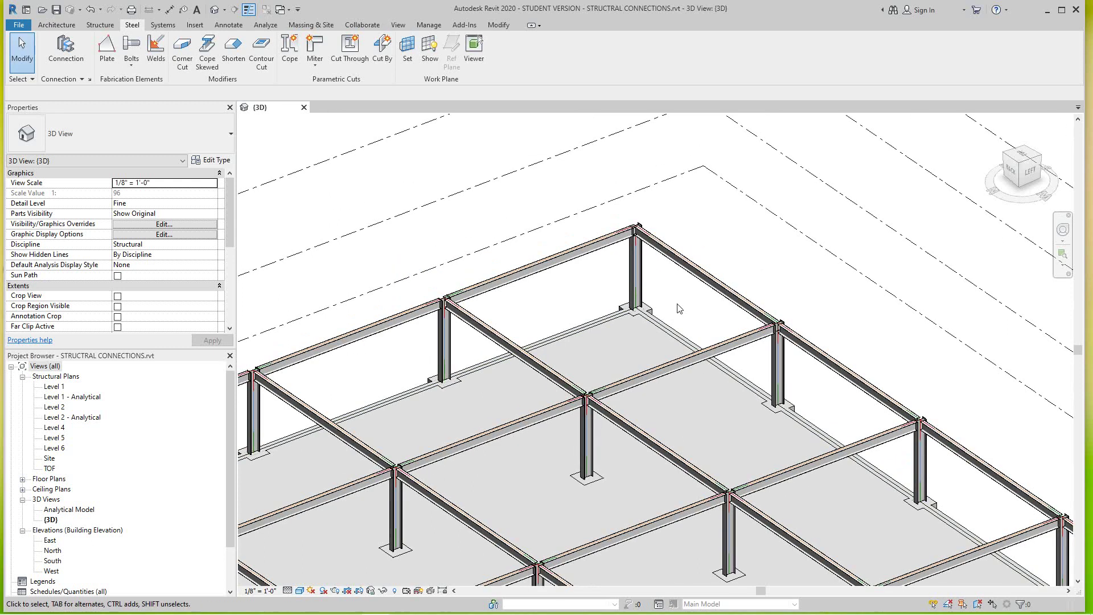
pyautogui.scroll(-3, 696, 340)
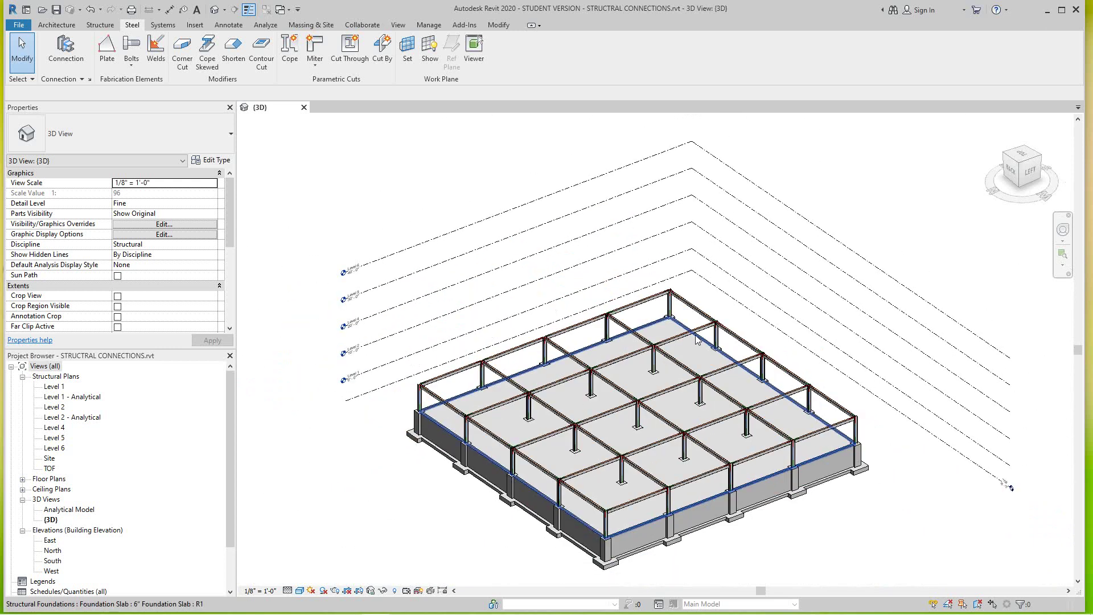
pyautogui.scroll(3, 686, 324)
pyautogui.scroll(5, 679, 315)
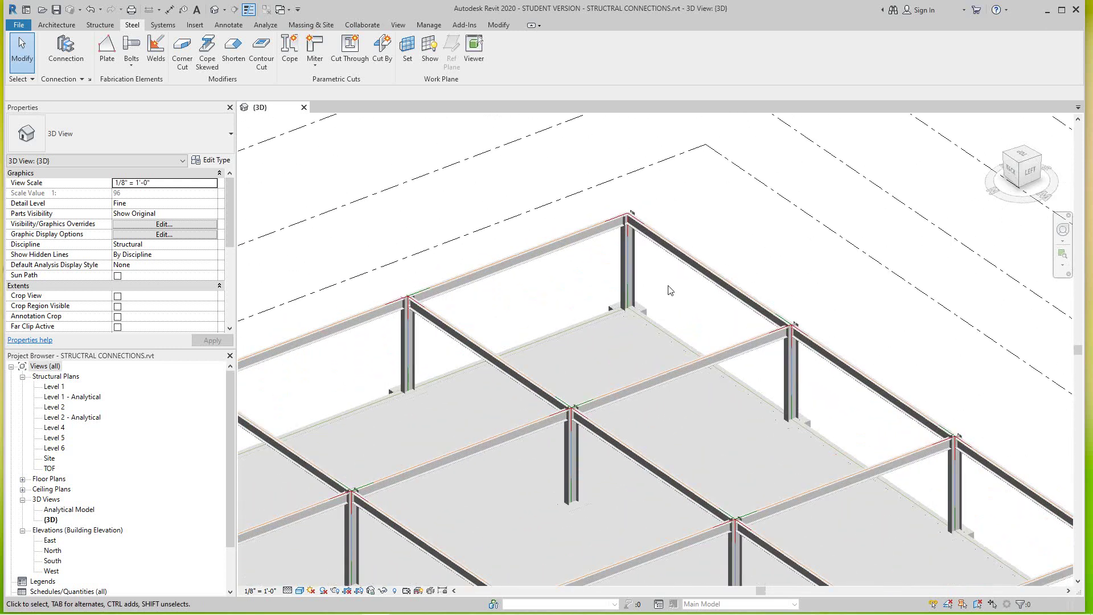
pyautogui.moveTo(690, 318); pyautogui.dragTo(635, 285, button='middle')
pyautogui.scroll(4, 632, 282)
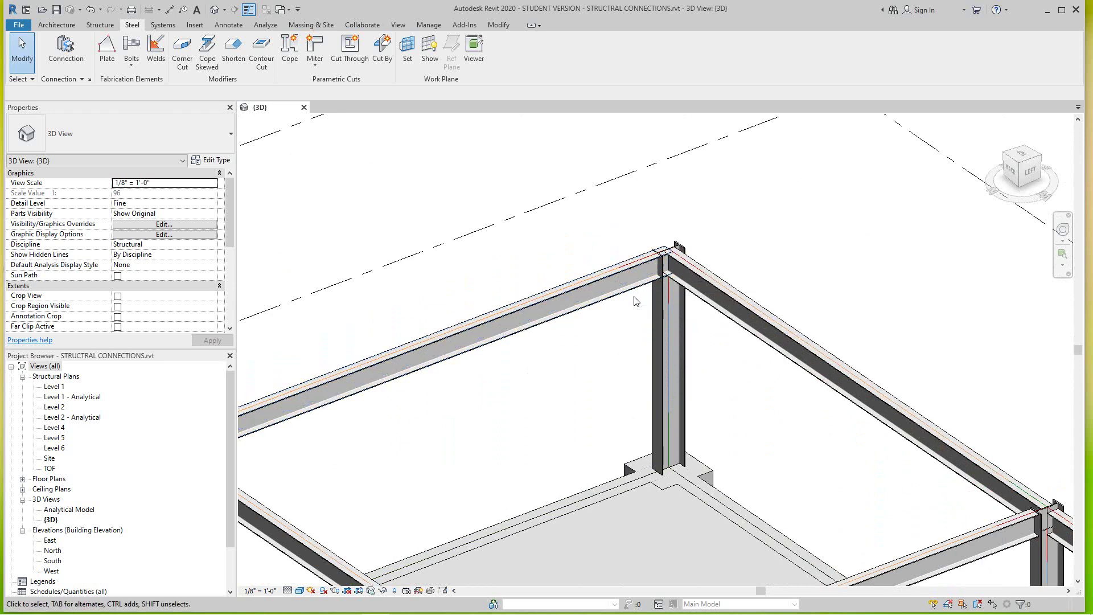
pyautogui.scroll(-4, 636, 300)
pyautogui.scroll(4, 643, 302)
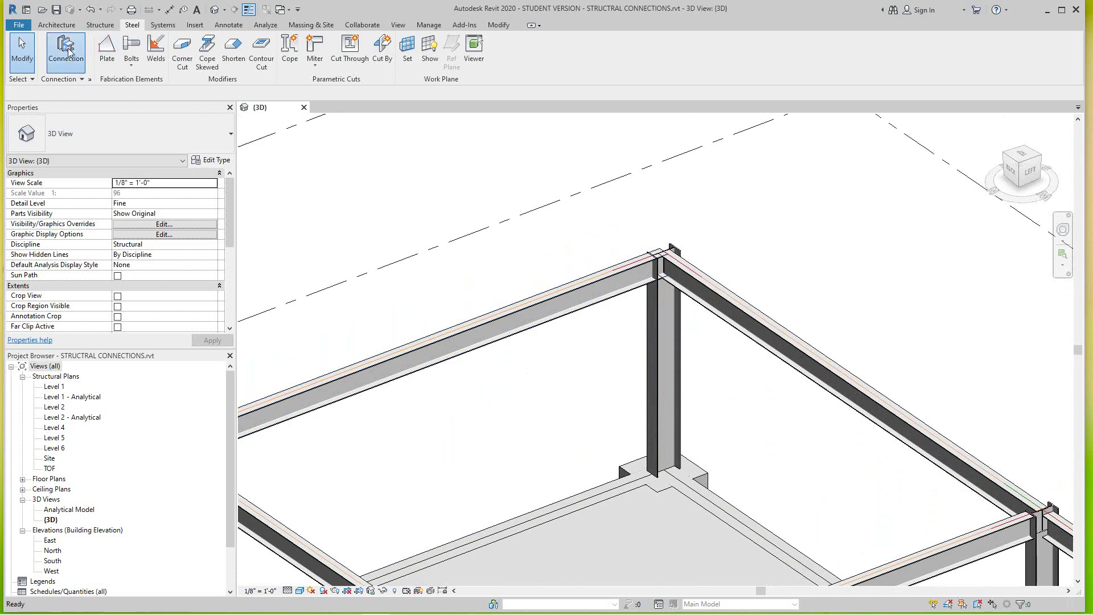
# Start a structural connection and pick the W12X26 beam and the W14X43 corner column.
pyautogui.click(81, 64)
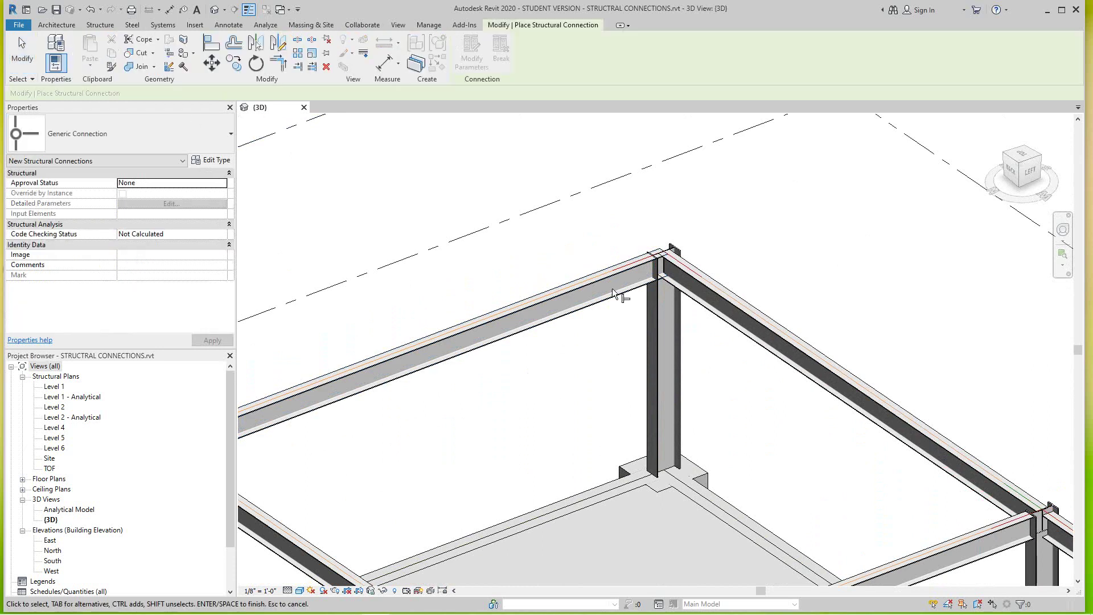
pyautogui.click(132, 25)
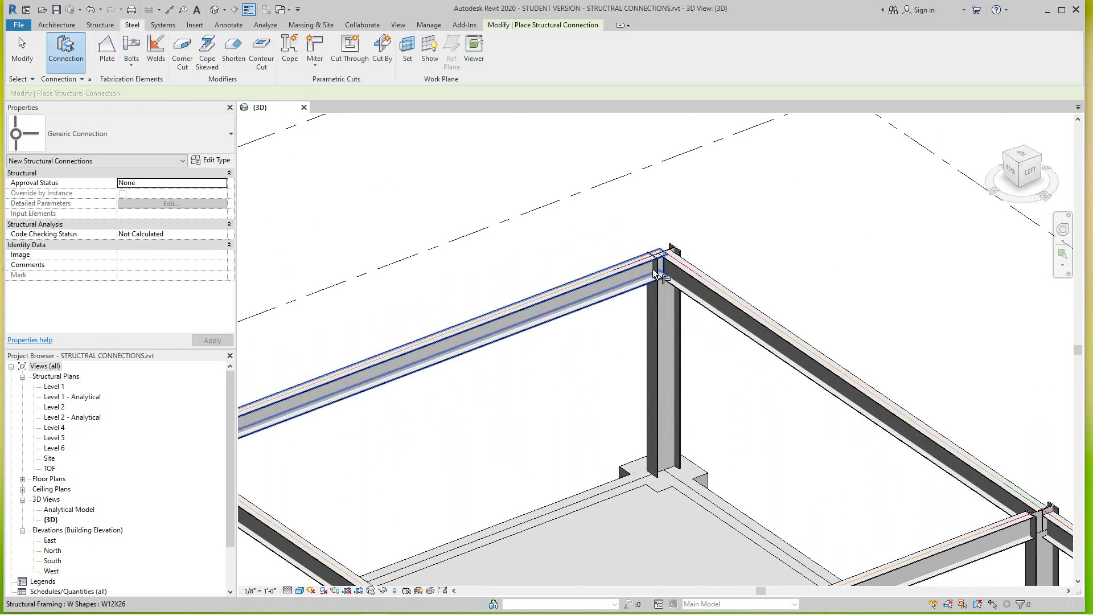
pyautogui.scroll(3, 638, 268)
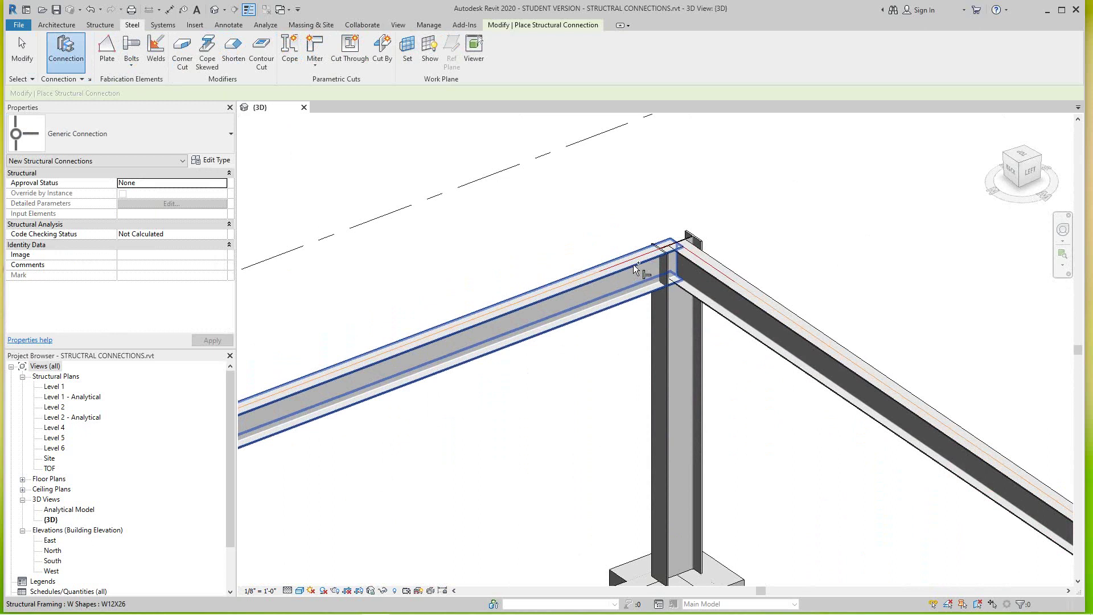
pyautogui.click(635, 266)
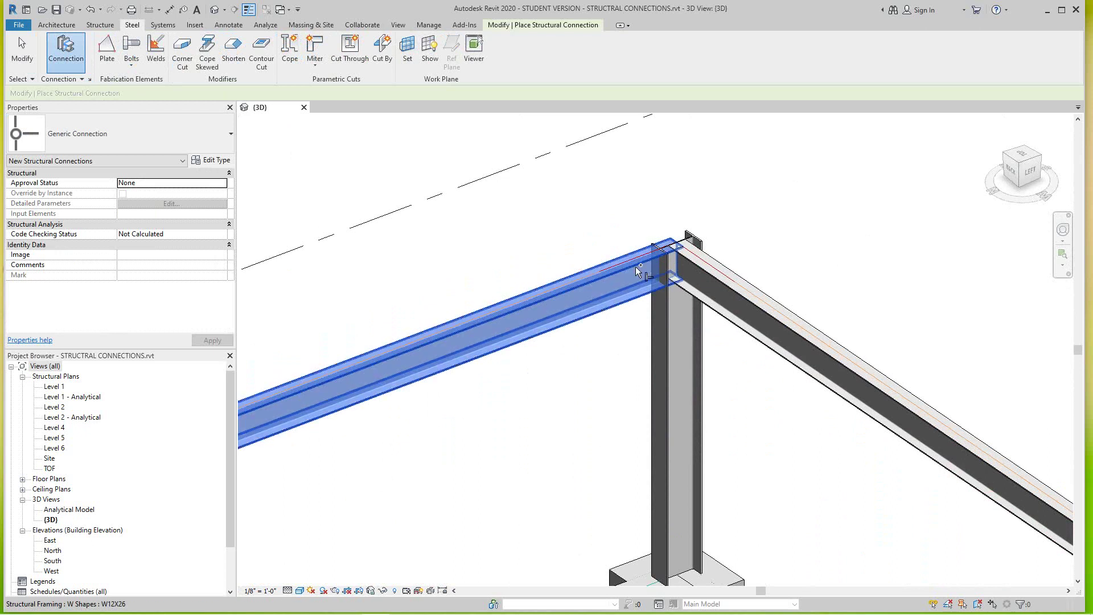
pyautogui.click(667, 365)
pyautogui.click(644, 367)
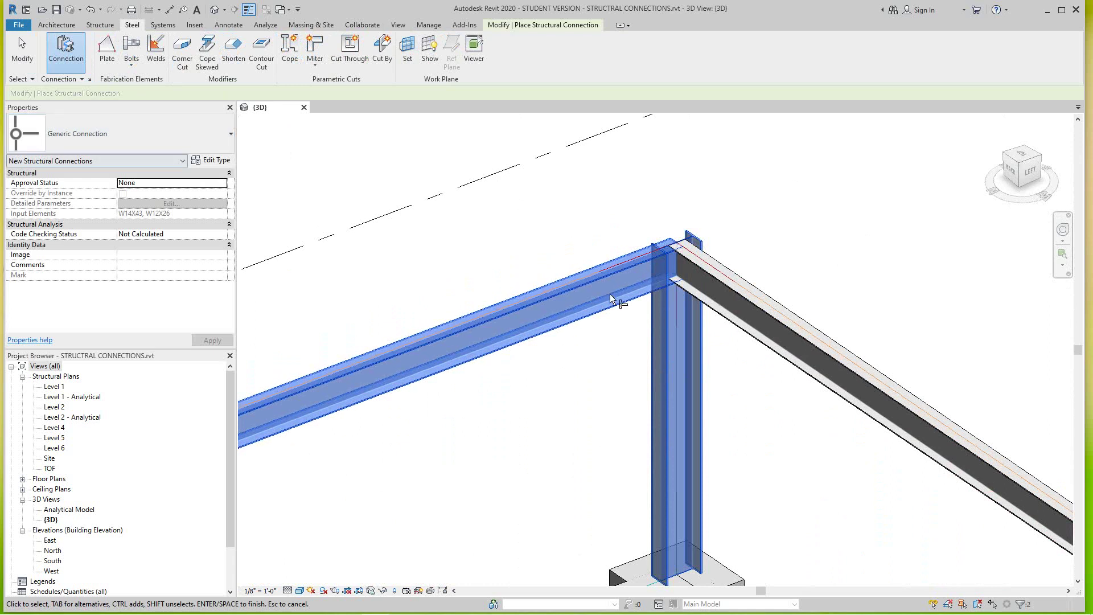
# Place the corner connection and change its type from generic to Clip angle.
pyautogui.press('Return')
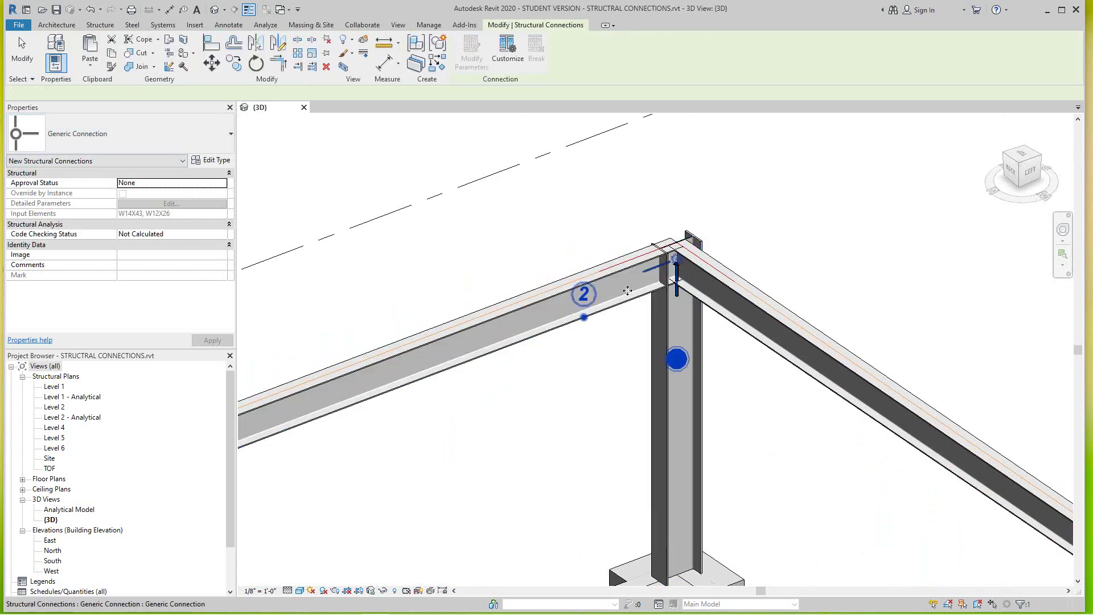
pyautogui.scroll(2, 632, 291)
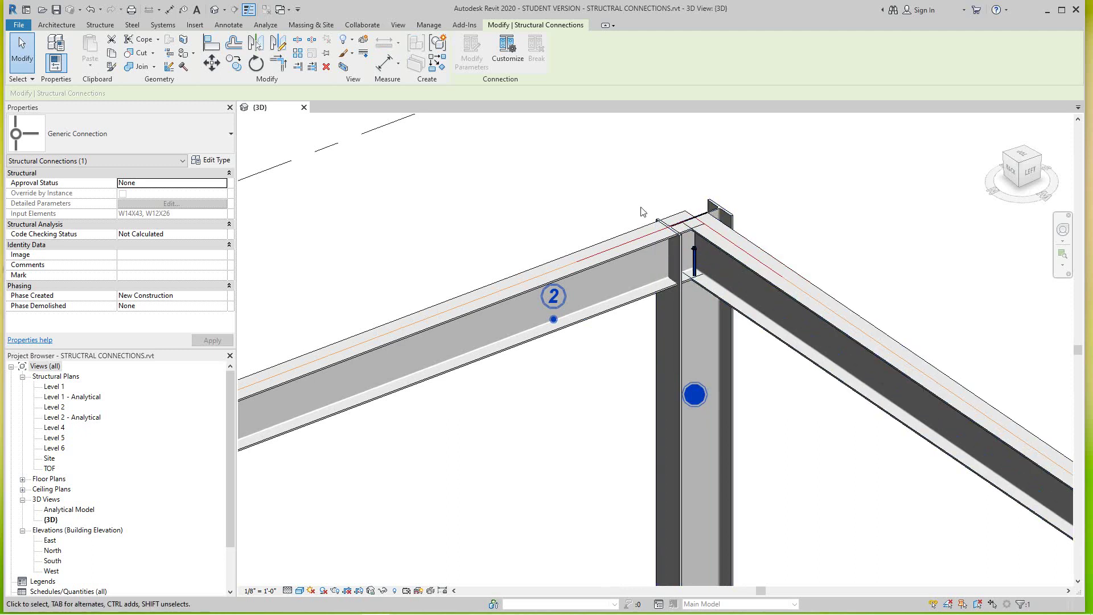
pyautogui.click(230, 132)
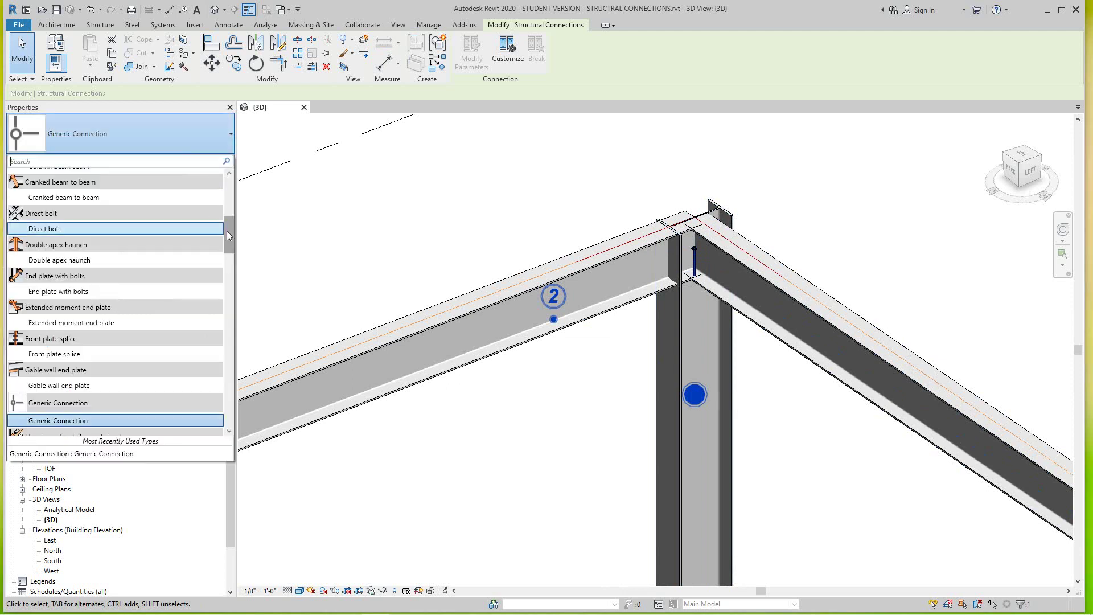
pyautogui.scroll(1, 226, 231)
pyautogui.scroll(2, 227, 231)
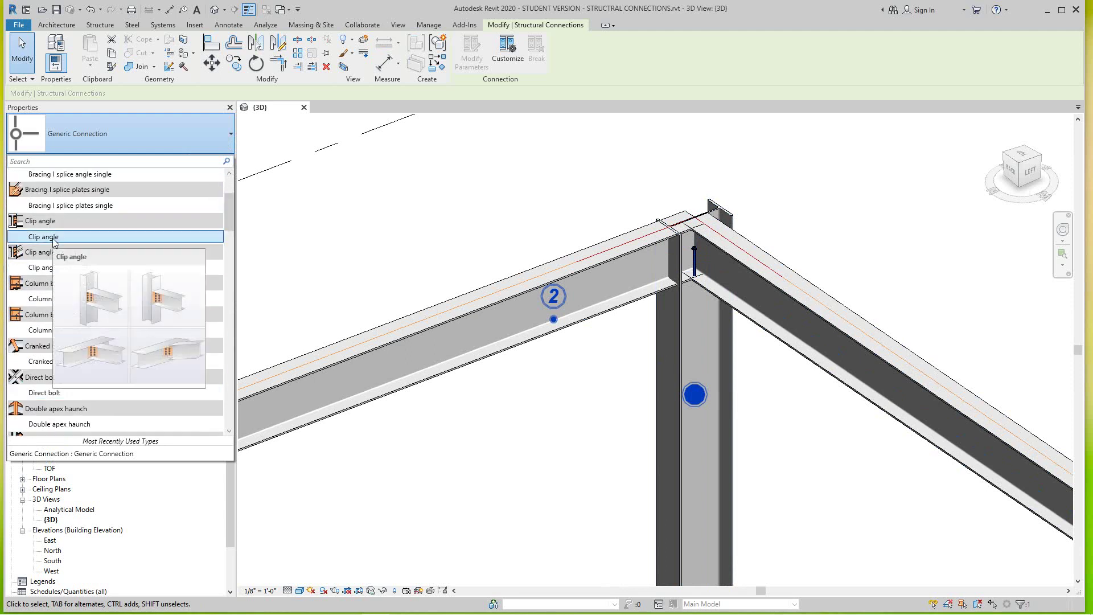
pyautogui.click(51, 237)
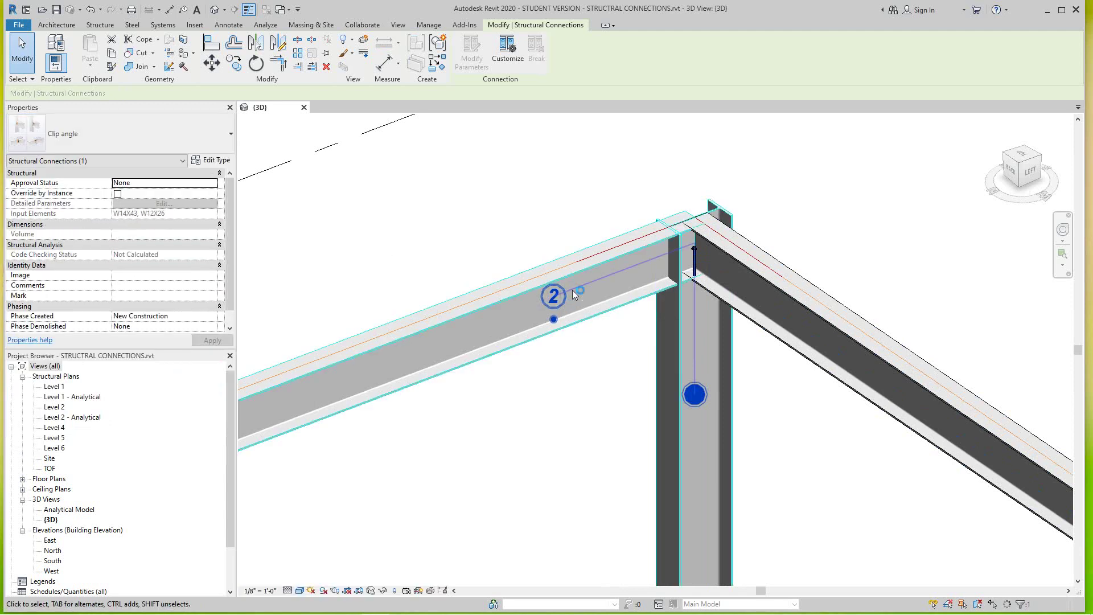
pyautogui.press('Escape')
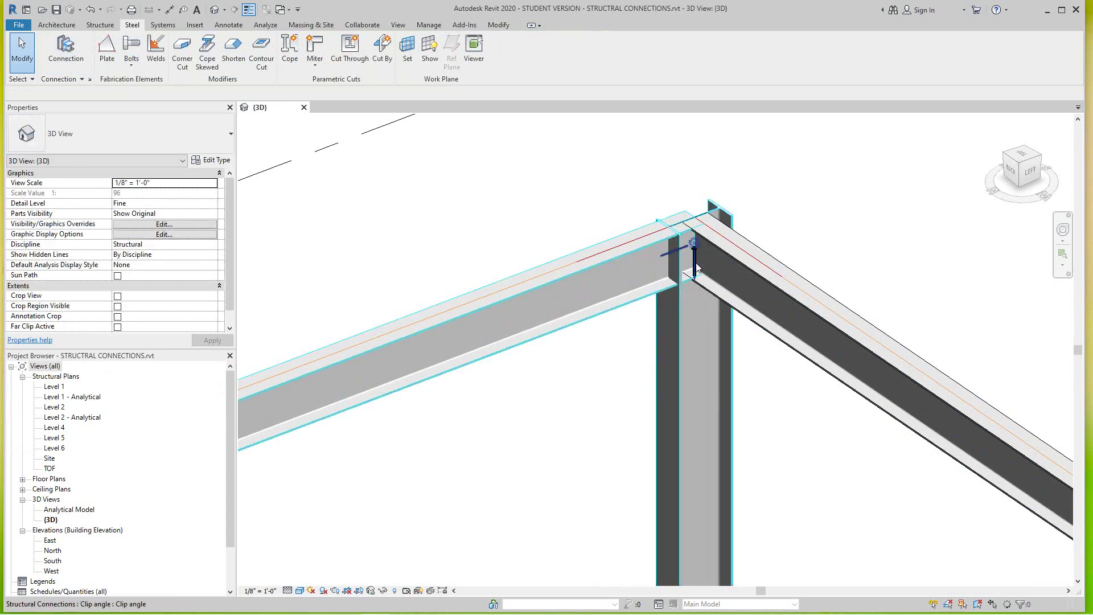
# Orbit to the bolted clip-angle joint, inspect it in Wireframe, then return to Shaded.
pyautogui.click(702, 245)
pyautogui.scroll(5, 697, 234)
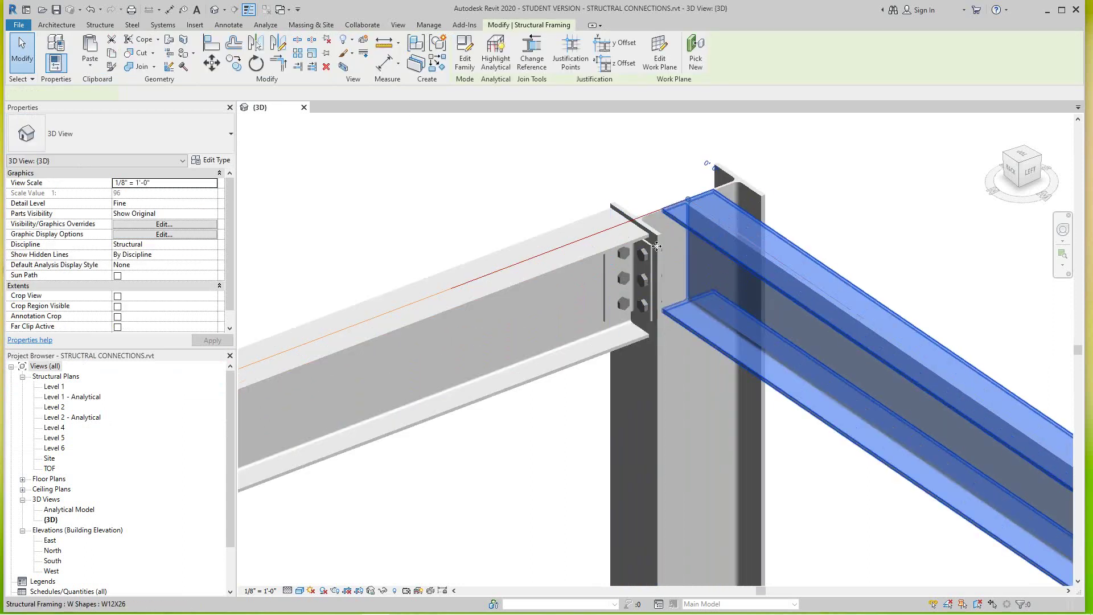
pyautogui.scroll(-2, 452, 194)
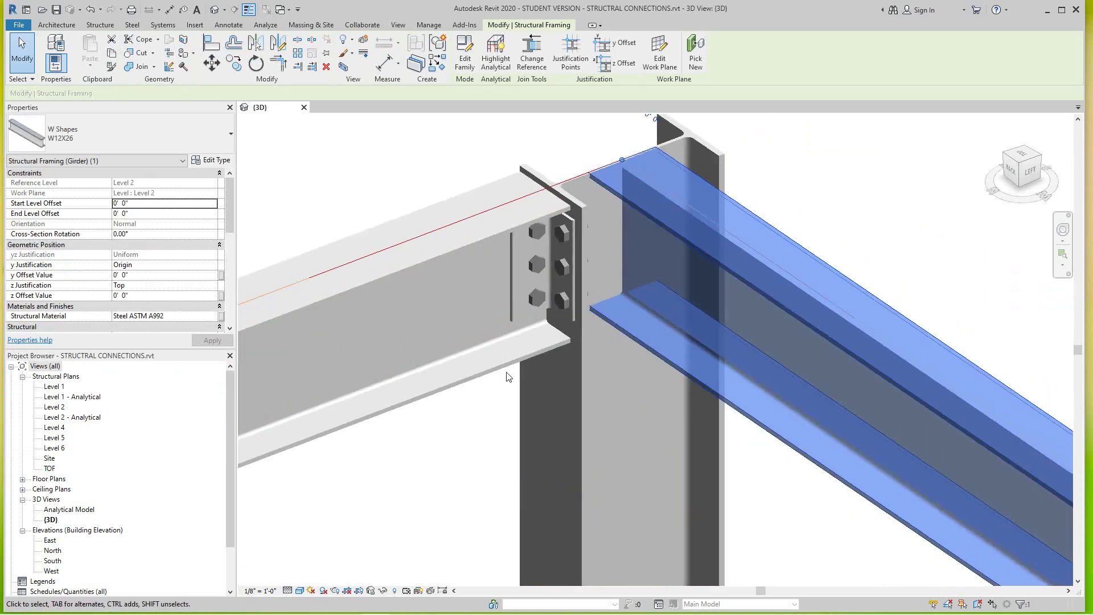
pyautogui.keyDown('shift'); pyautogui.moveTo(501, 364); pyautogui.dragTo(239, 579, button='middle'); pyautogui.keyUp('shift')
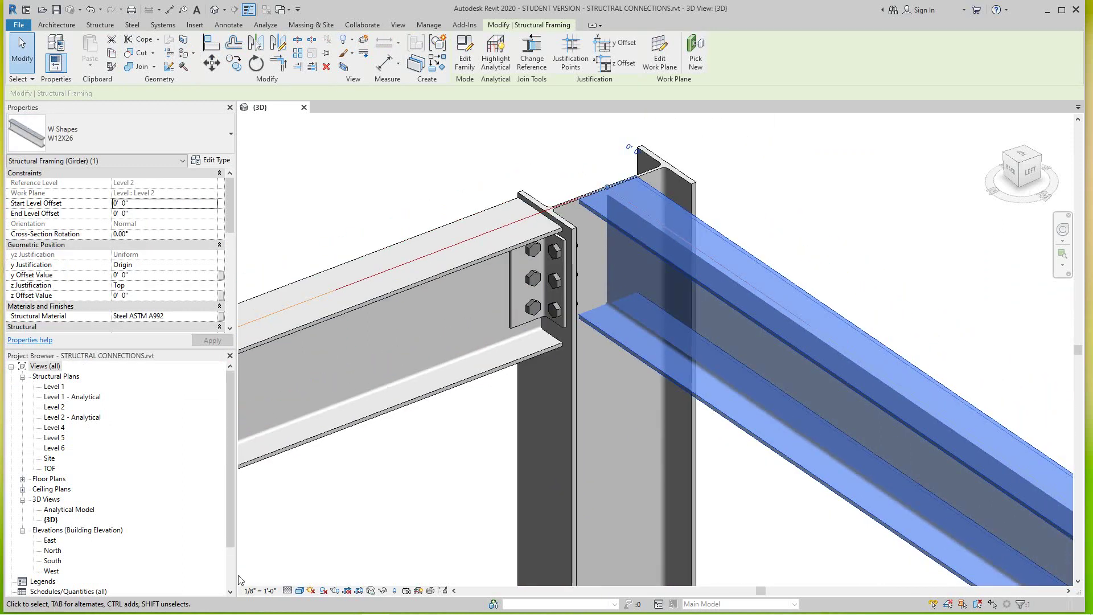
pyautogui.click(300, 592)
pyautogui.click(330, 516)
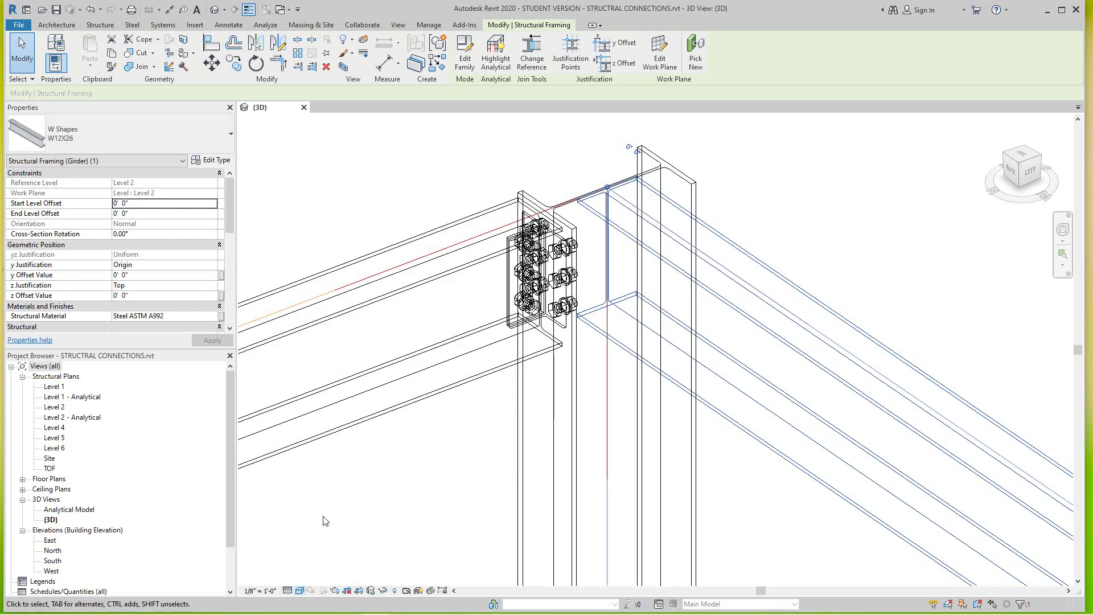
pyautogui.scroll(2, 504, 245)
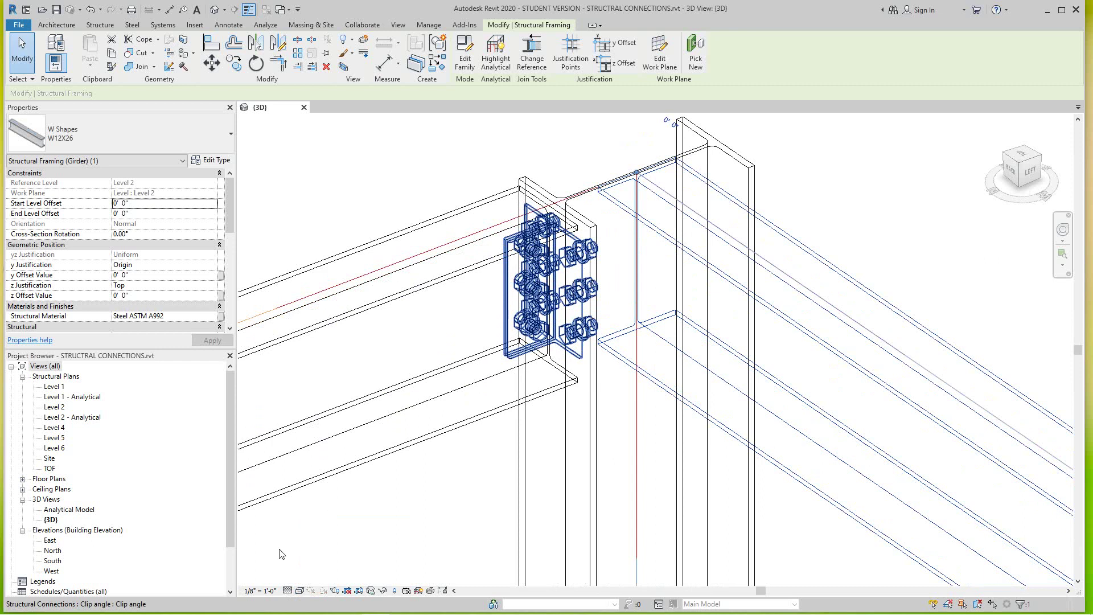
pyautogui.click(300, 591)
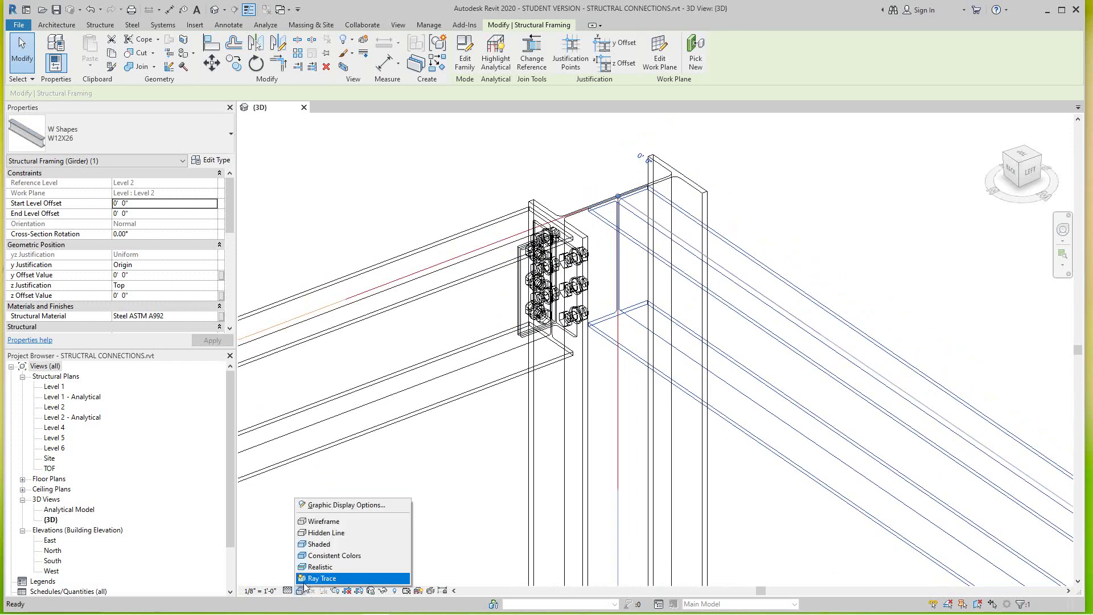
pyautogui.click(327, 545)
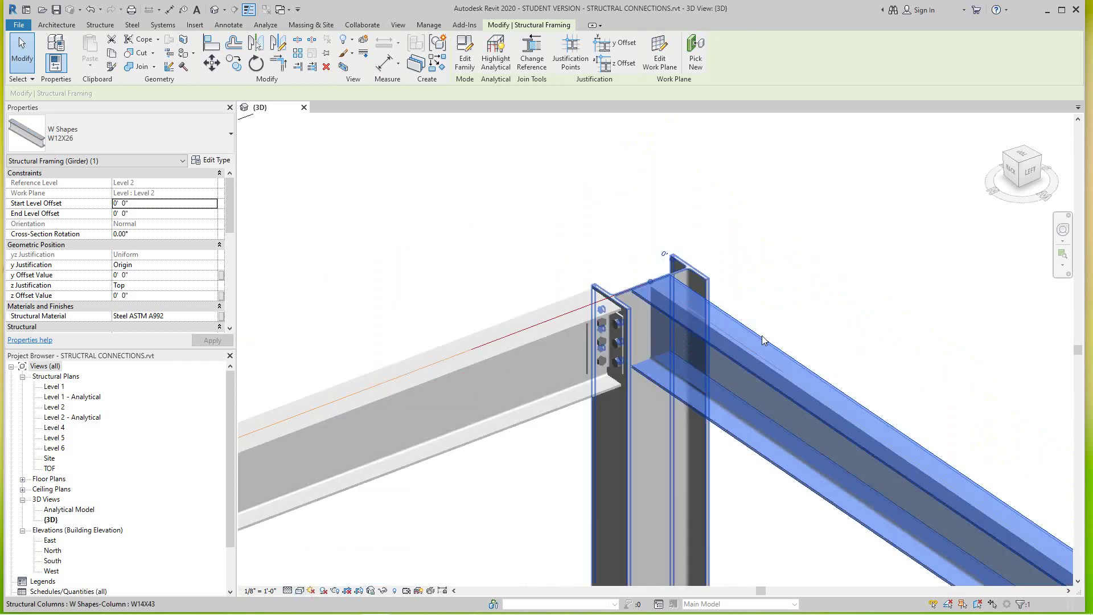
pyautogui.click(414, 263)
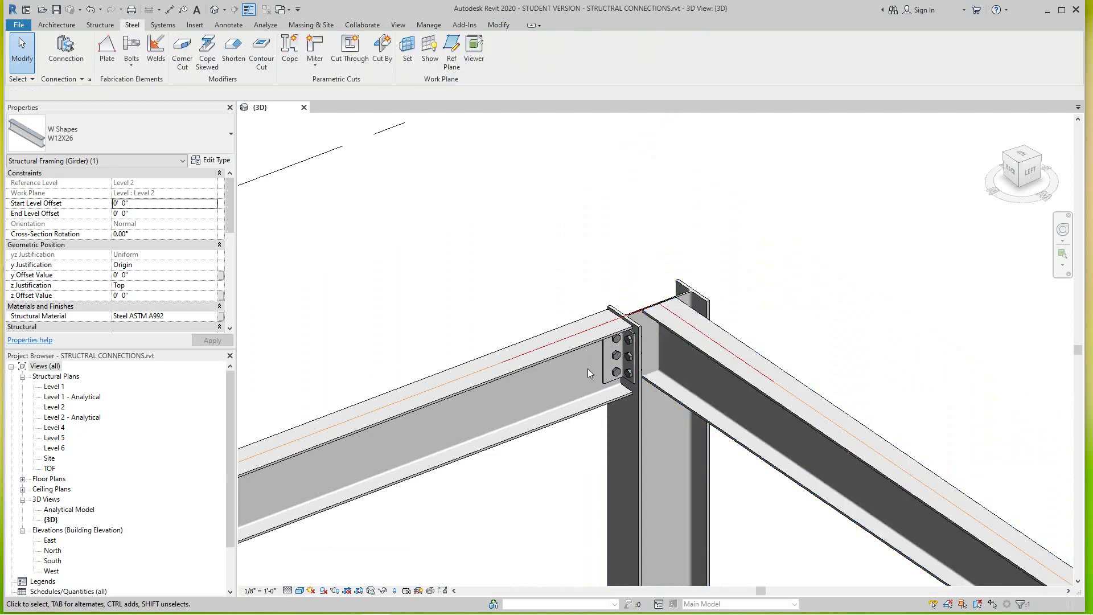
# Use Create Similar to bolt the right-hand W12X26 beam to the W14X43 column with a Clip angle.
pyautogui.rightClick(616, 370)
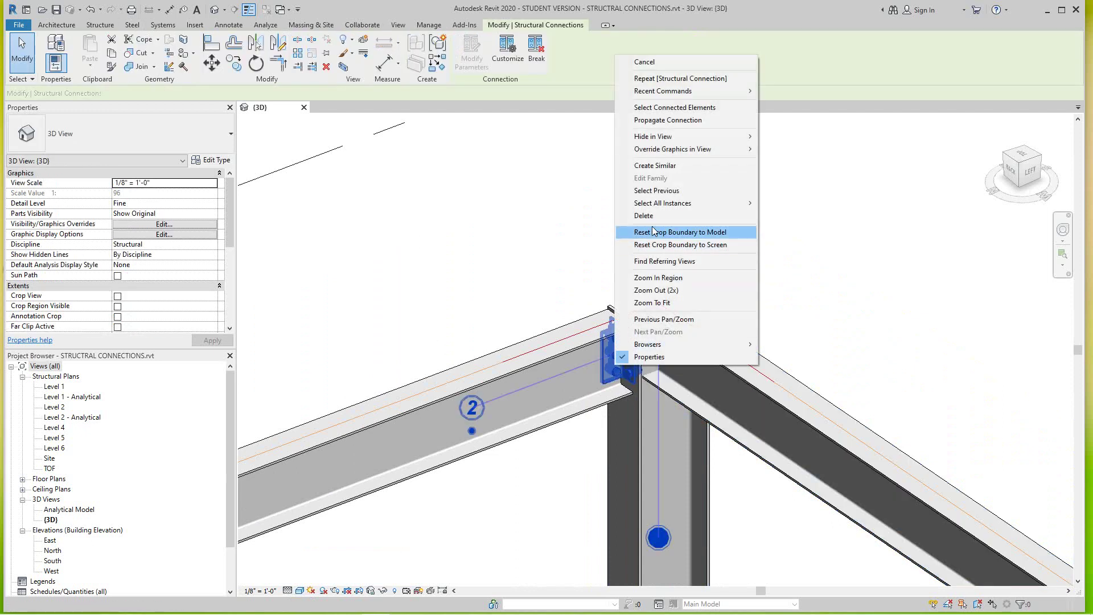
pyautogui.click(650, 166)
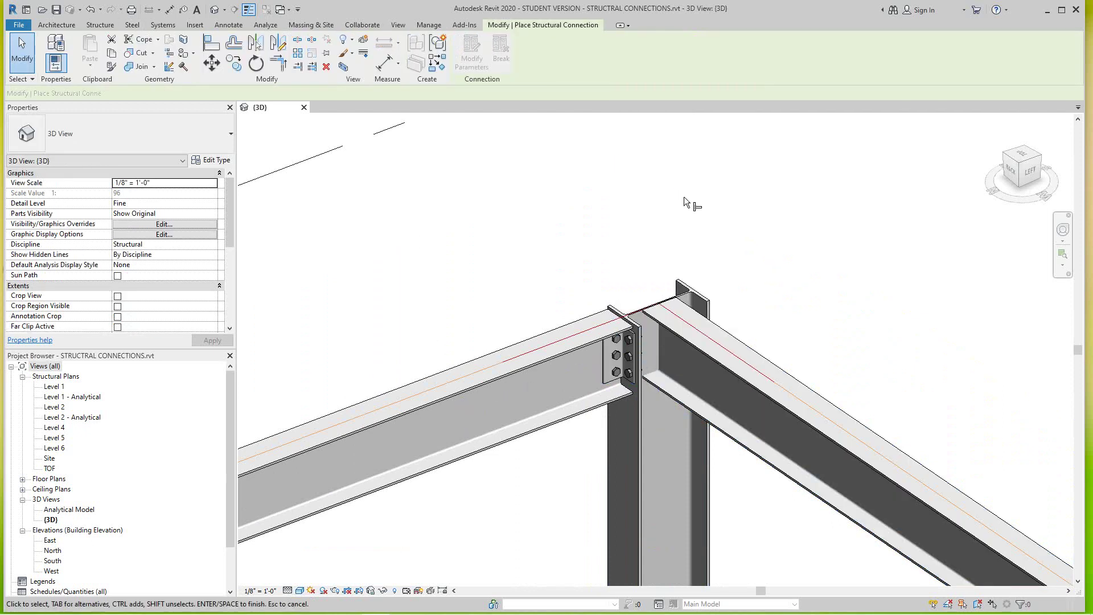
pyautogui.click(709, 465)
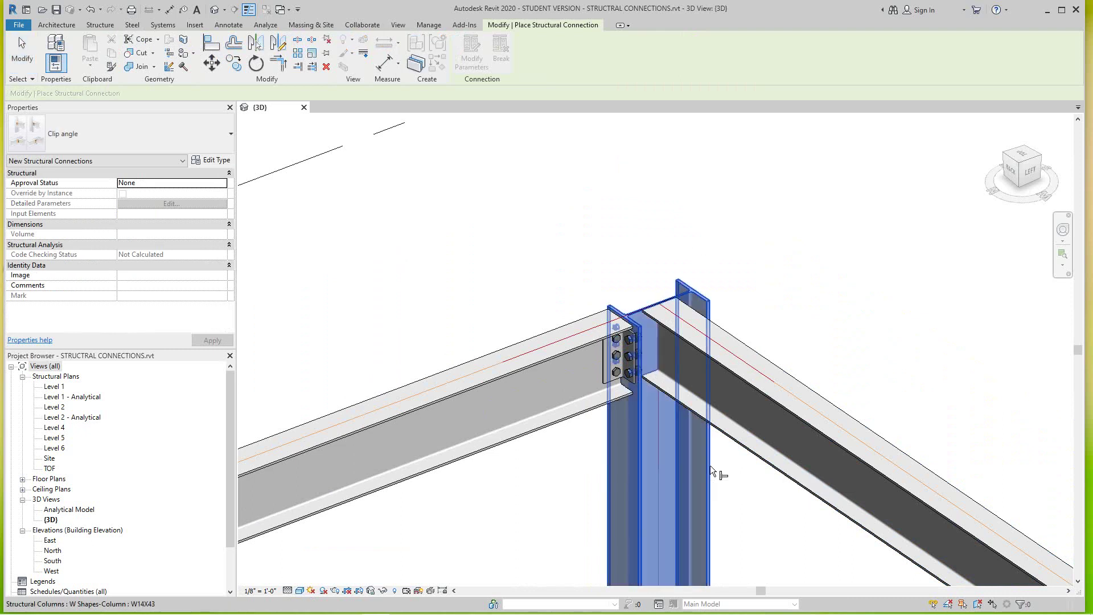
pyautogui.click(756, 456)
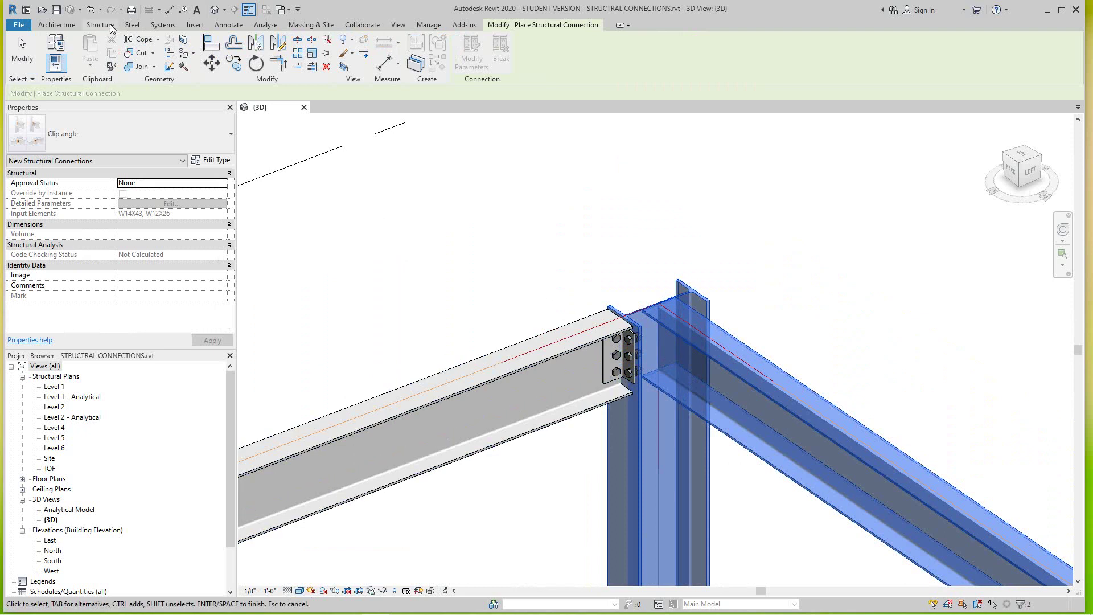
pyautogui.click(132, 25)
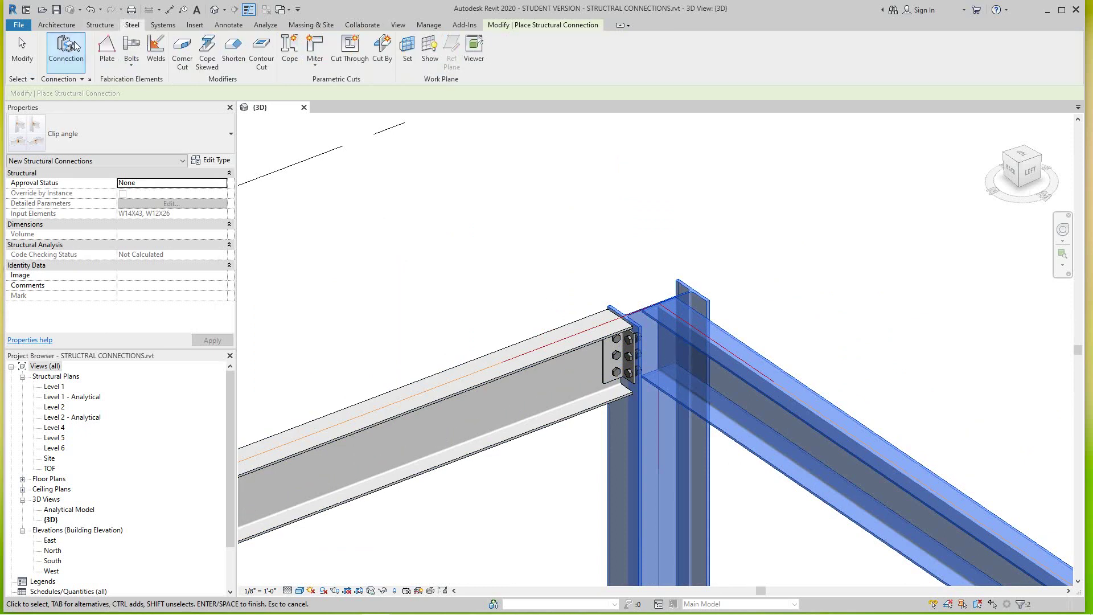
pyautogui.press('Return')
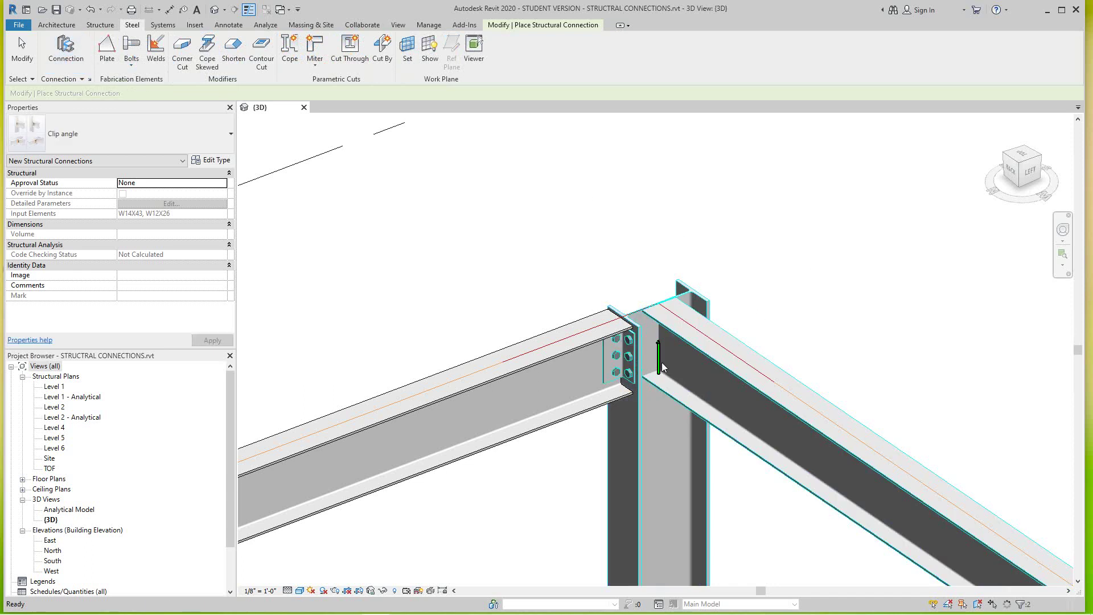
pyautogui.click(662, 364)
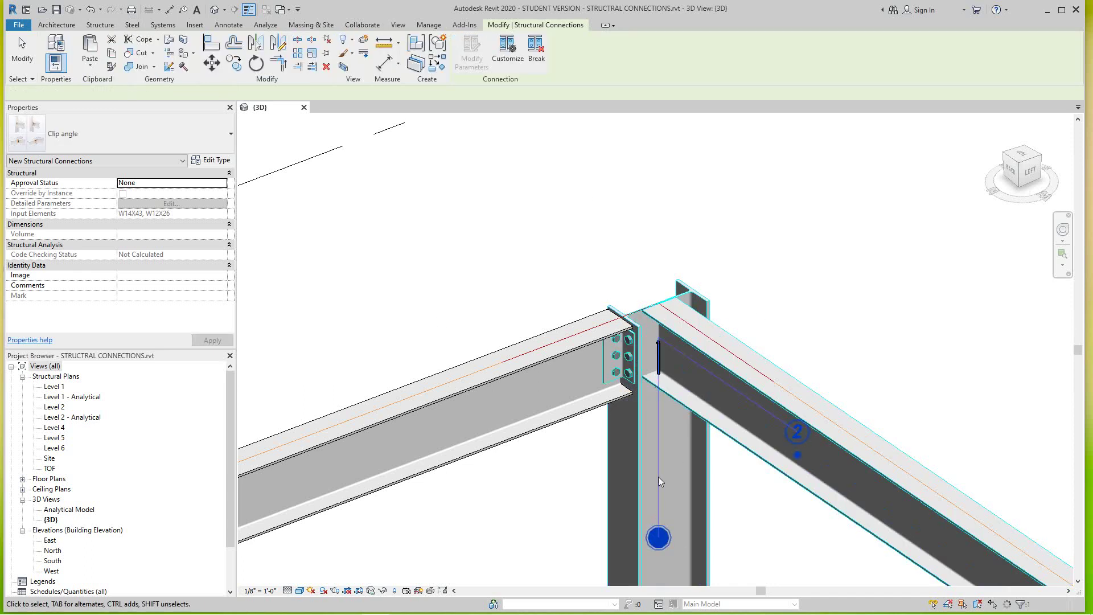
pyautogui.press('Escape')
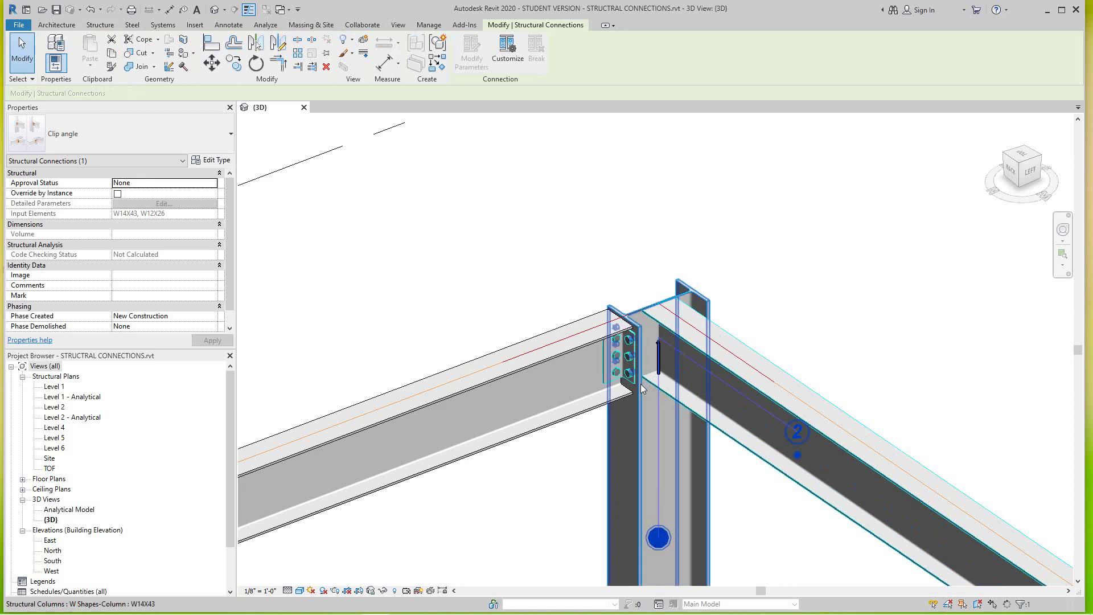
pyautogui.click(660, 356)
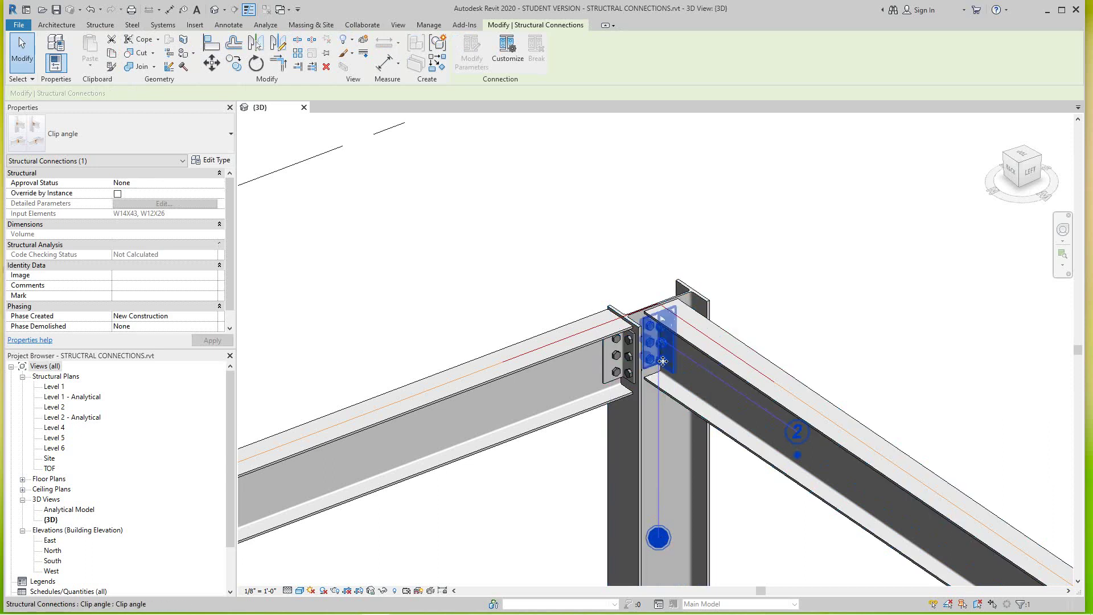
pyautogui.press('Escape')
pyautogui.moveTo(753, 302); pyautogui.dragTo(588, 200, button='middle')
# Pan to the next W14X43 column and connect it to its W12X26 beam with a Clip angle.
pyautogui.scroll(5, 778, 284)
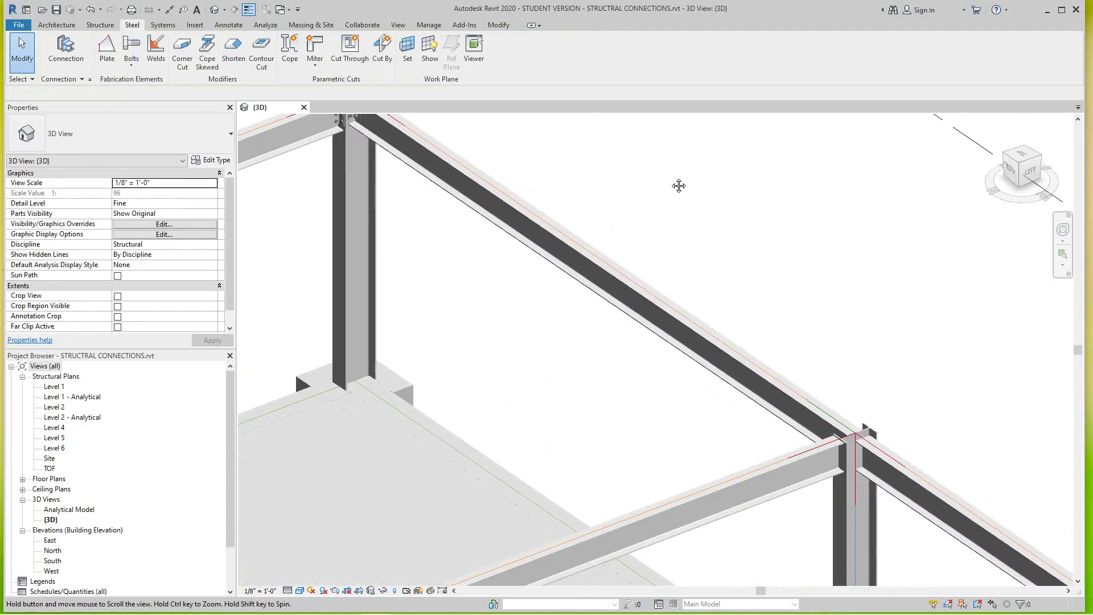
pyautogui.moveTo(781, 296); pyautogui.dragTo(928, 448, button='middle')
pyautogui.moveTo(747, 280); pyautogui.dragTo(740, 322, button='middle')
pyautogui.scroll(3, 707, 371)
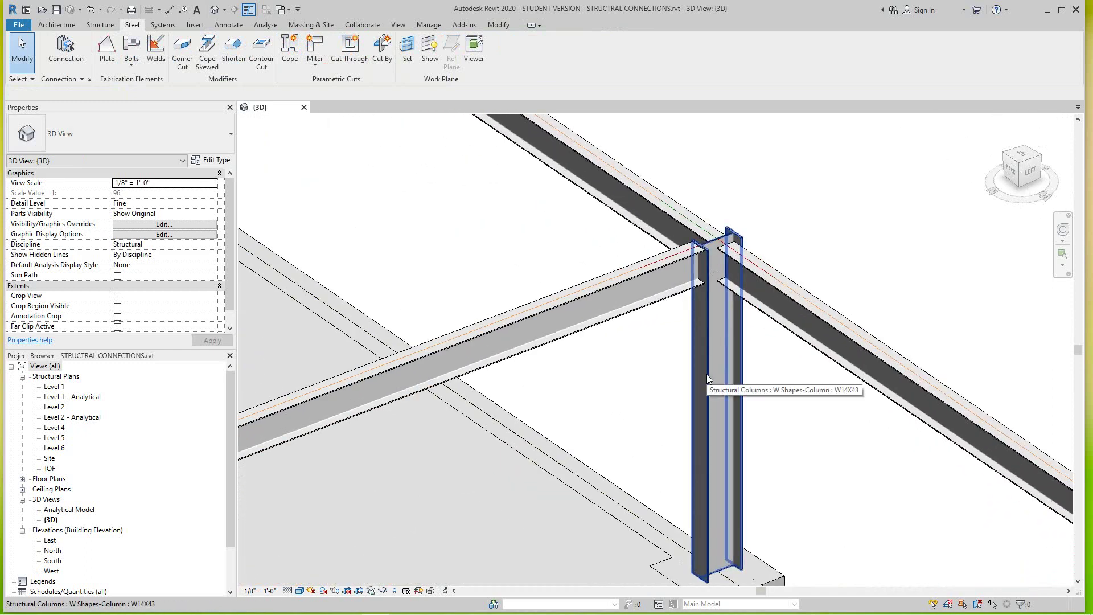
pyautogui.click(659, 310)
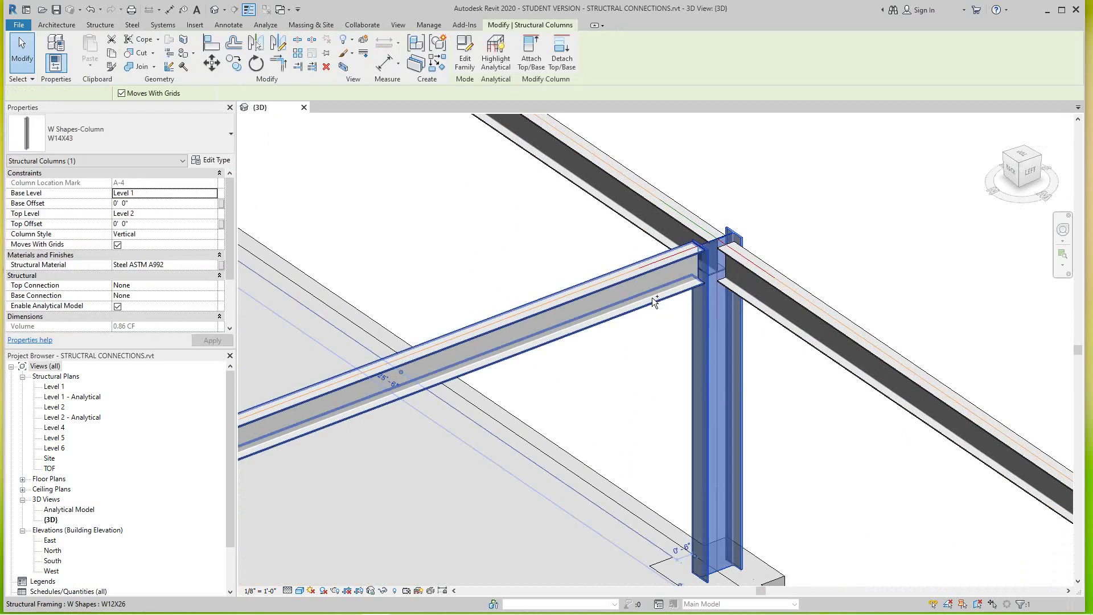
pyautogui.keyDown('ctrl'); pyautogui.click(652, 298); pyautogui.keyUp('ctrl')
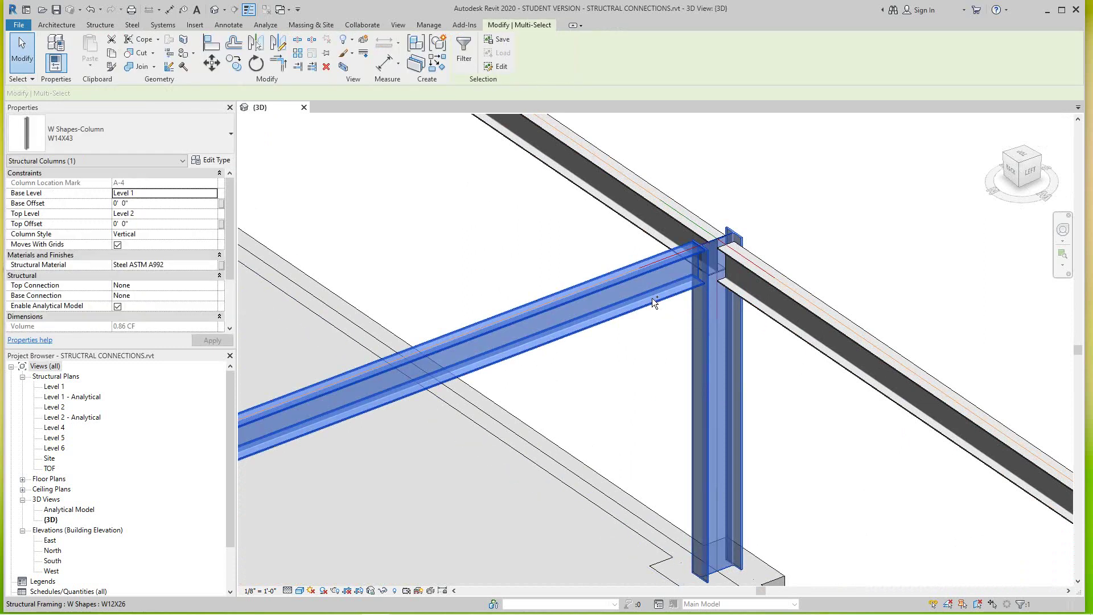
pyautogui.click(132, 25)
pyautogui.click(72, 50)
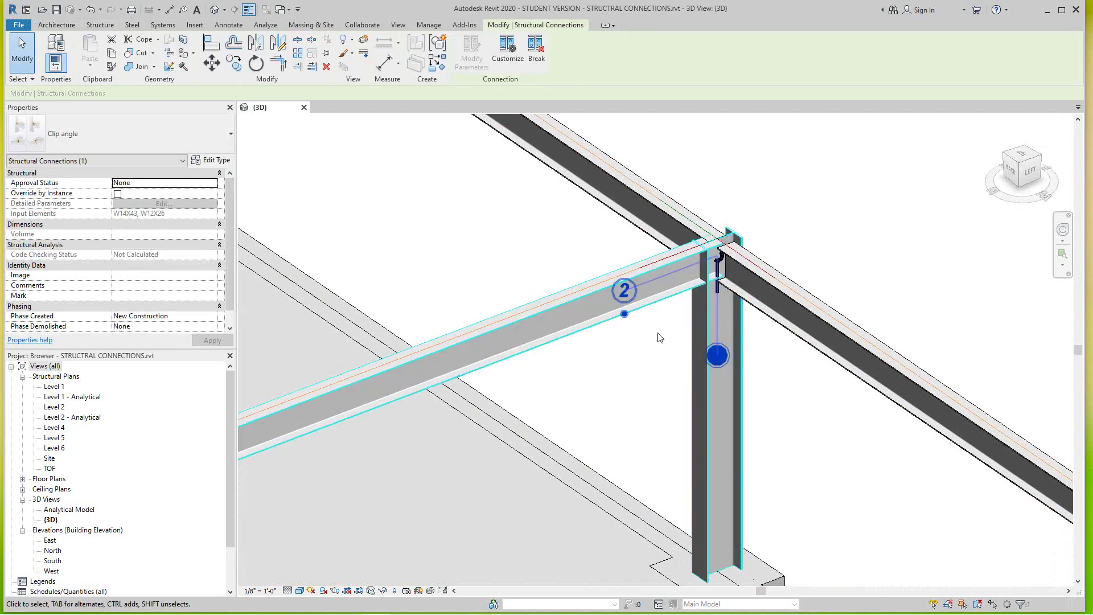
pyautogui.scroll(2, 663, 312)
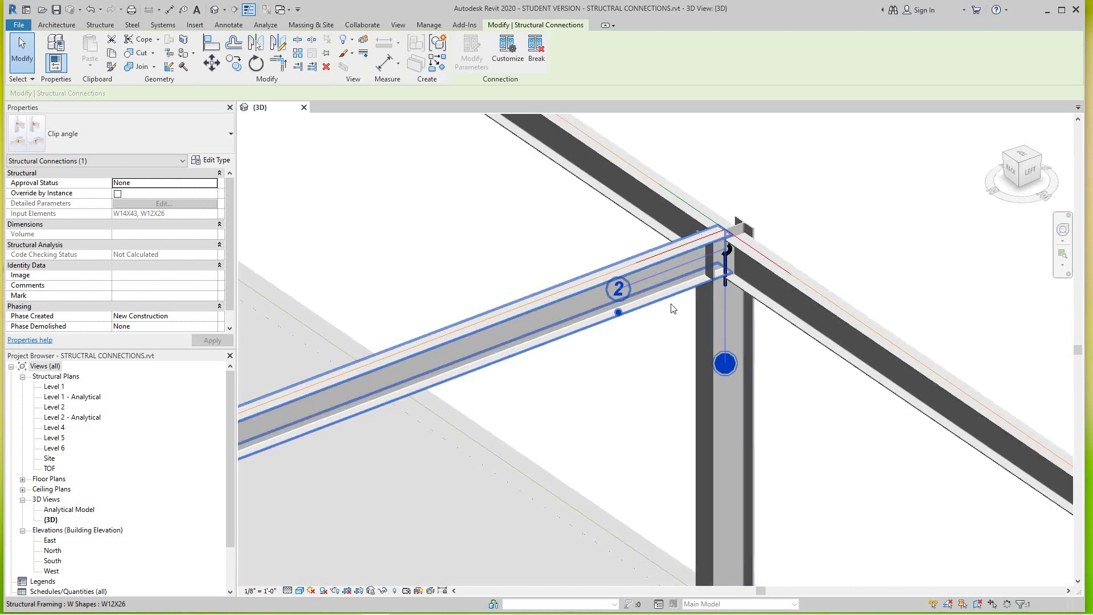
pyautogui.click(661, 384)
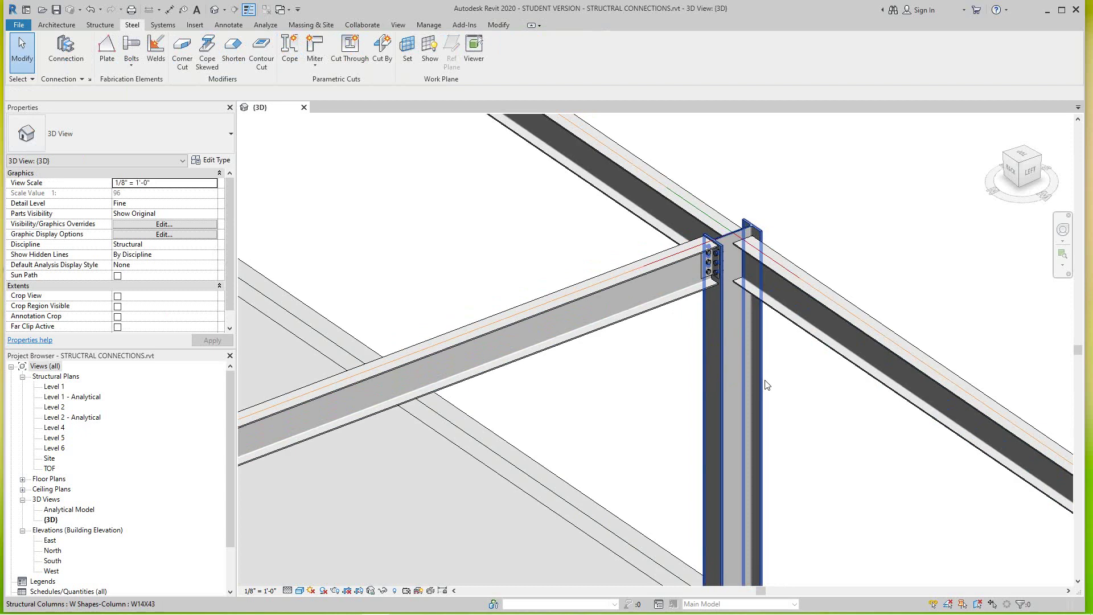
# Connect the same column to its other, right-hand W12X26 beam with a Clip angle.
pyautogui.click(784, 380)
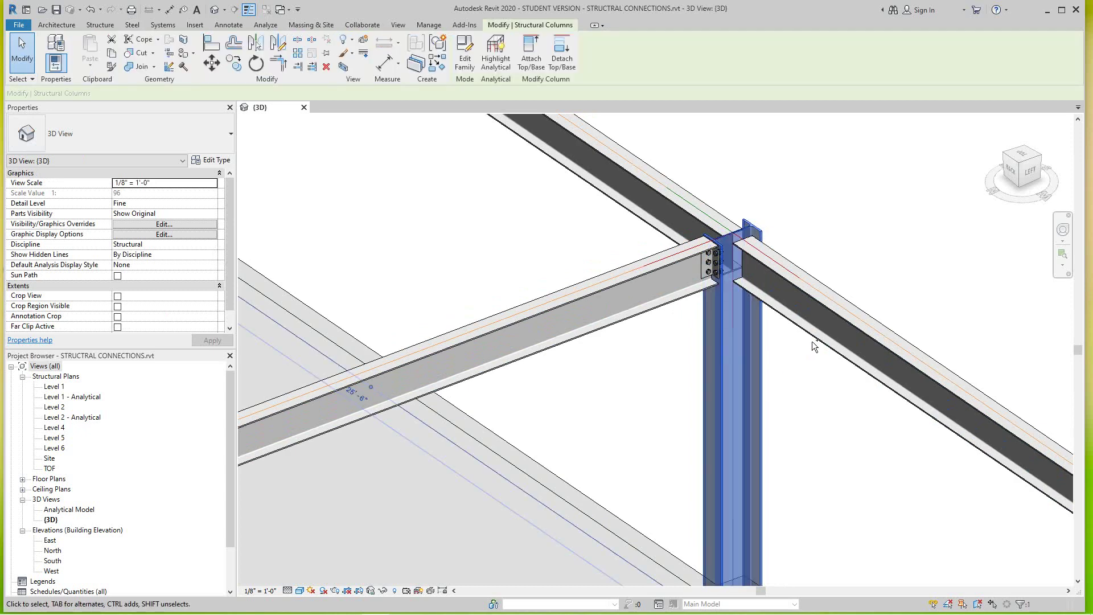
pyautogui.keyDown('ctrl'); pyautogui.click(812, 336); pyautogui.keyUp('ctrl')
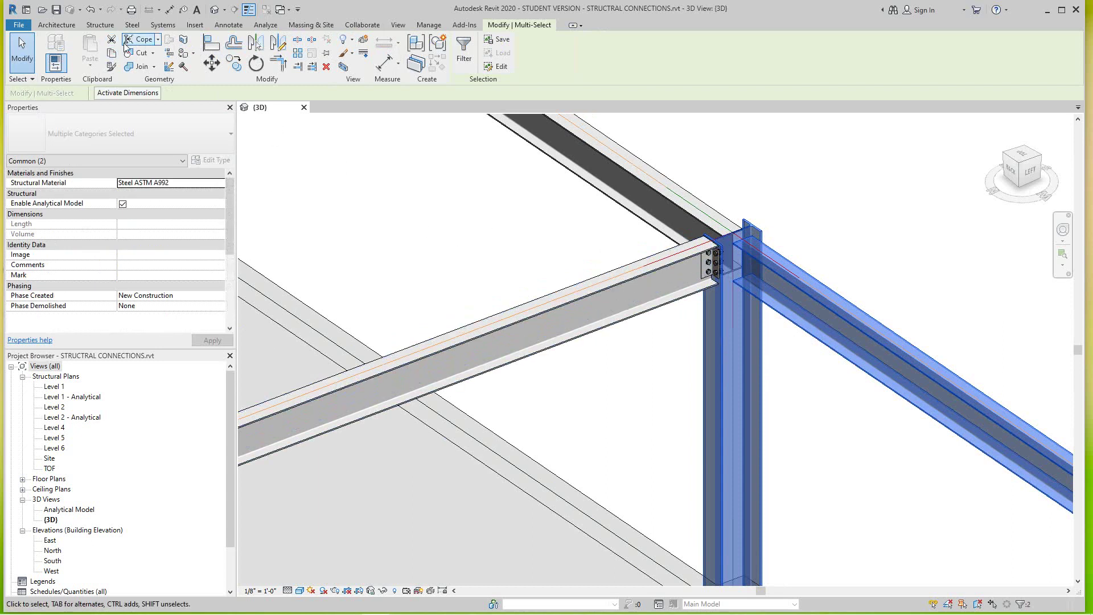
pyautogui.click(101, 25)
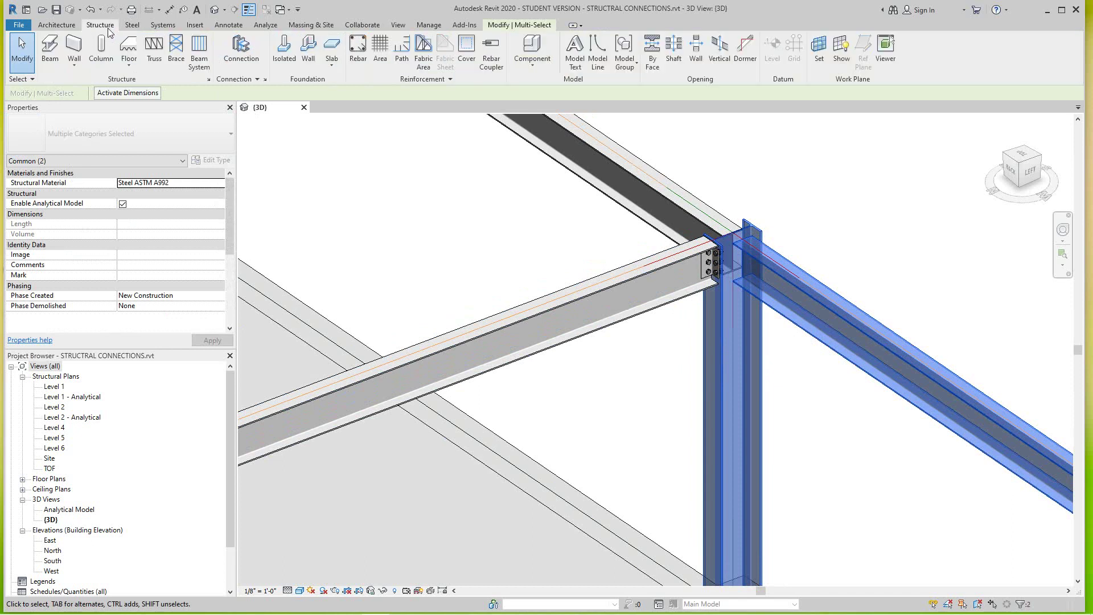
pyautogui.click(130, 27)
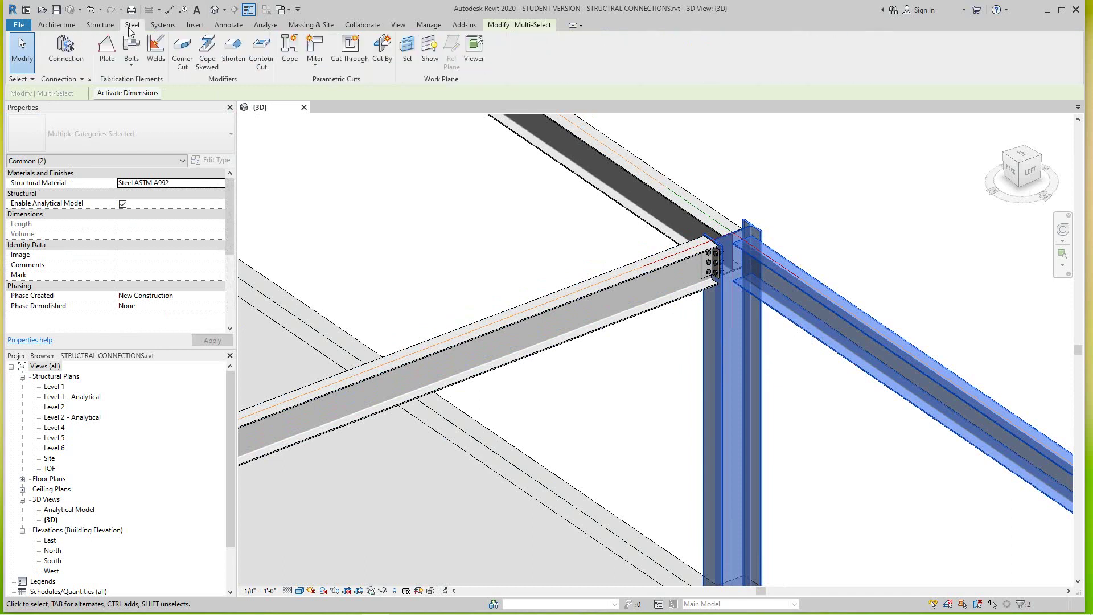
pyautogui.click(66, 48)
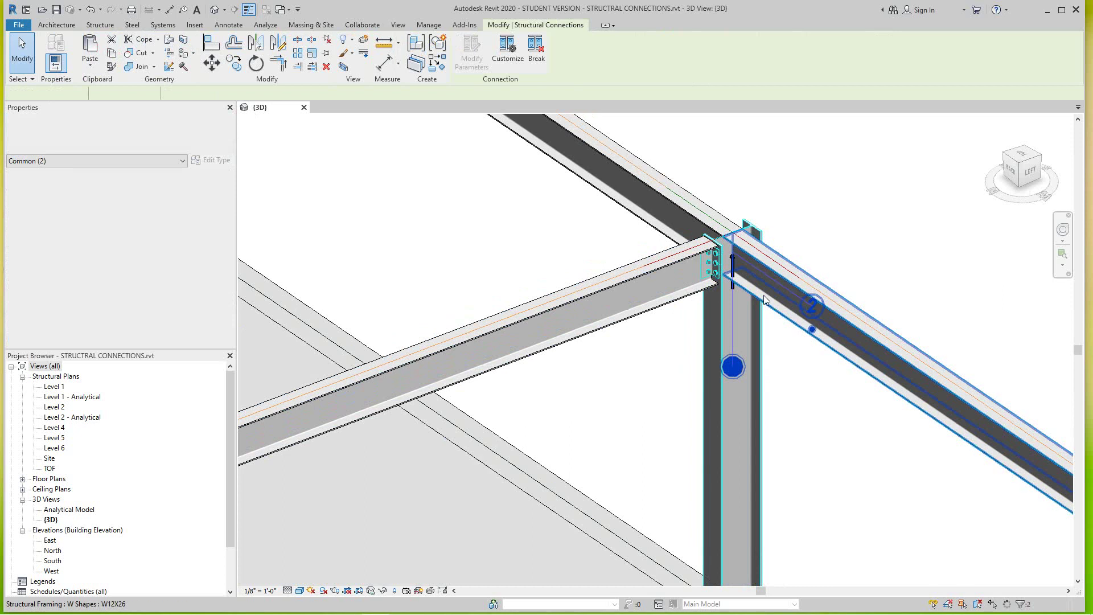
pyautogui.scroll(1, 763, 298)
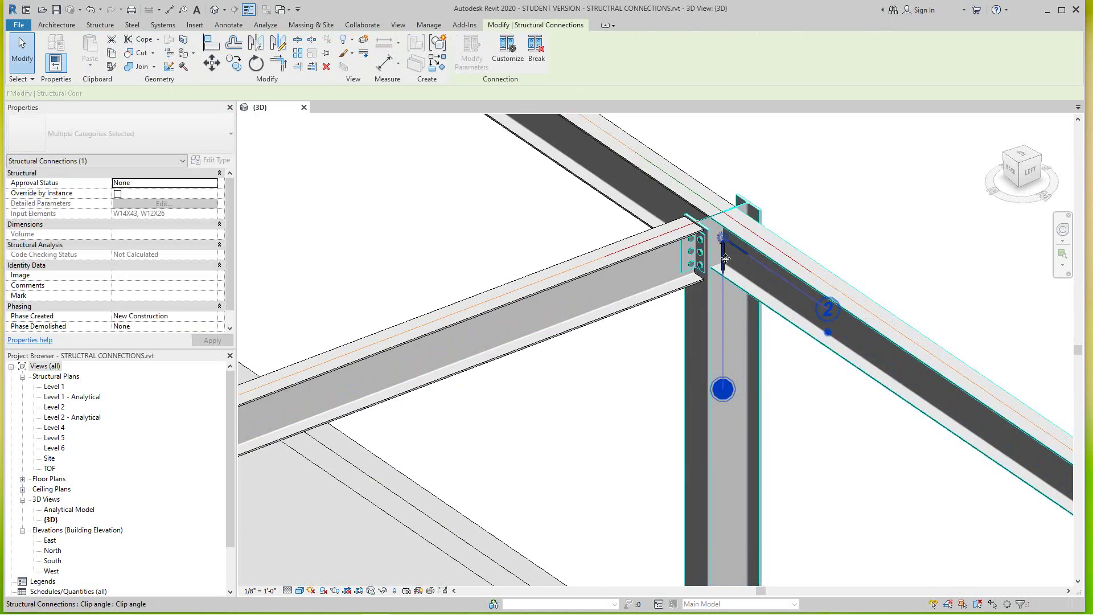
pyautogui.click(813, 427)
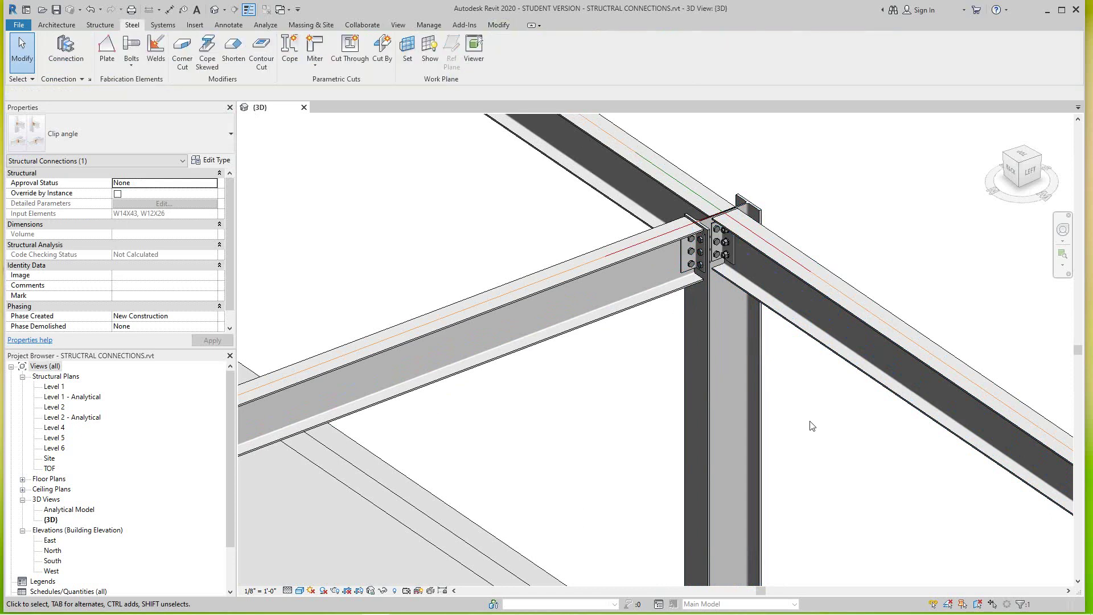
pyautogui.scroll(-2, 813, 427)
# Zoom and orbit around the second column's clip-angle joint to inspect it.
pyautogui.moveTo(811, 430); pyautogui.dragTo(807, 446, button='middle')
pyautogui.scroll(-2, 807, 447)
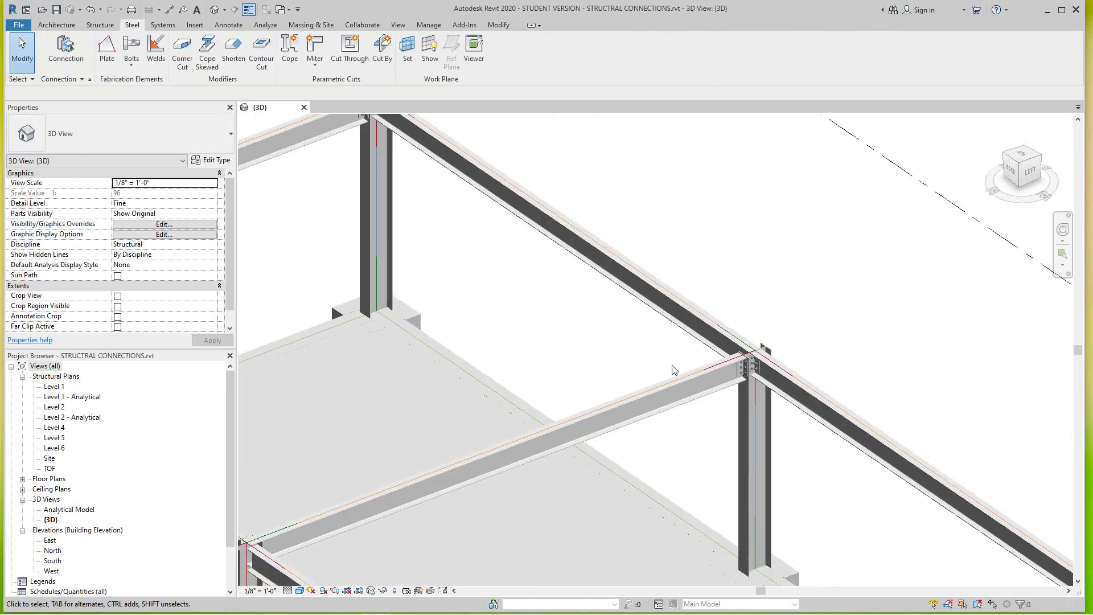
pyautogui.scroll(5, 782, 357)
pyautogui.keyDown('shift'); pyautogui.moveTo(781, 357); pyautogui.dragTo(743, 315, button='middle'); pyautogui.keyUp('shift')
pyautogui.scroll(-3, 744, 315)
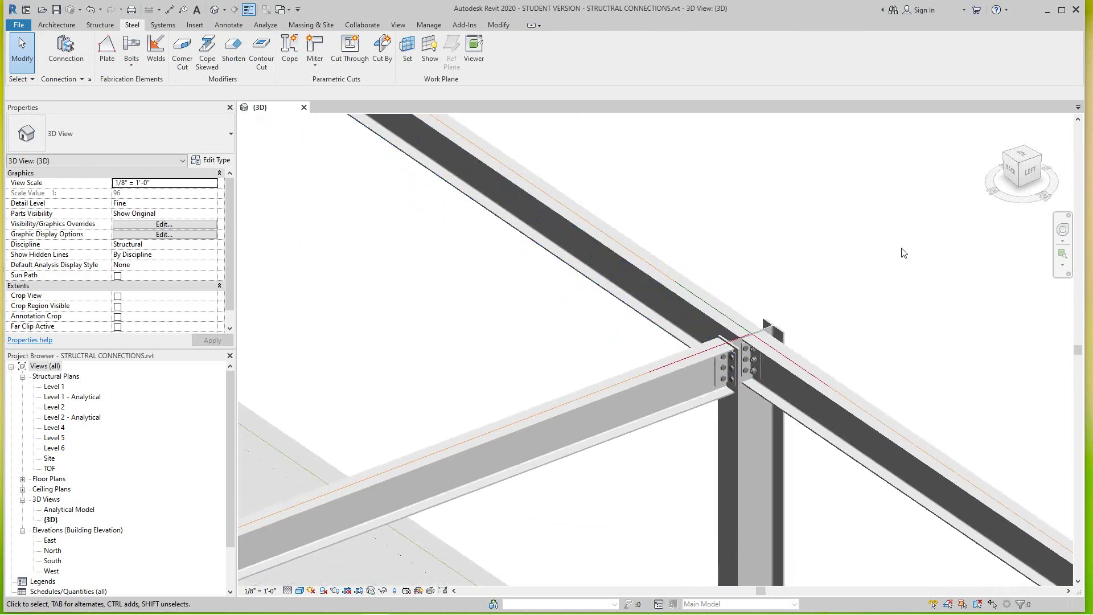
pyautogui.scroll(3, 824, 311)
pyautogui.keyDown('shift'); pyautogui.moveTo(814, 337); pyautogui.dragTo(835, 354, button='middle'); pyautogui.keyUp('shift')
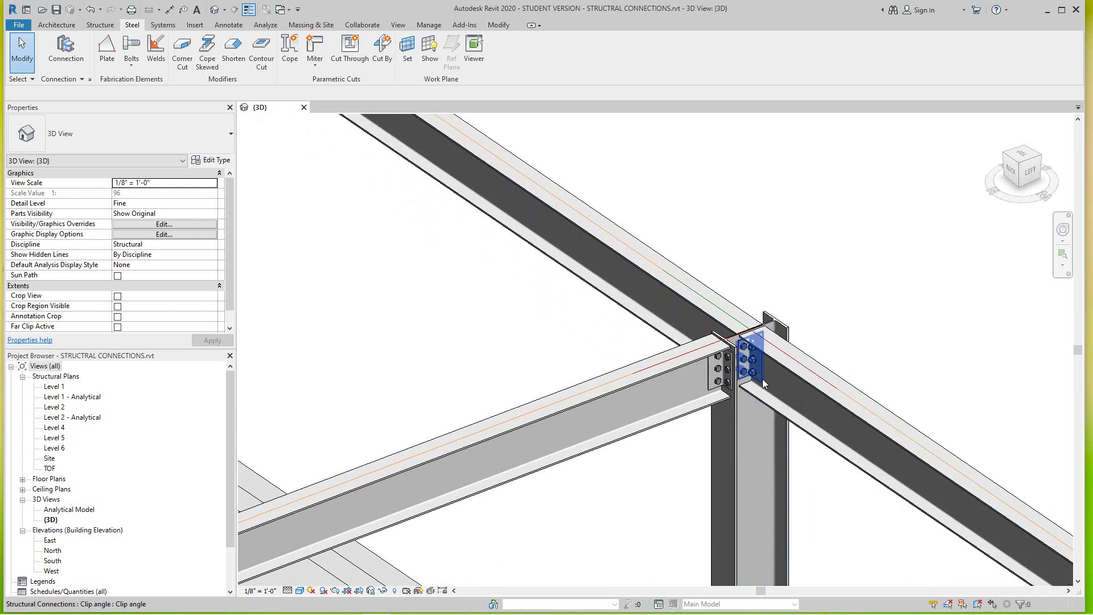
pyautogui.keyDown('shift'); pyautogui.moveTo(763, 374); pyautogui.dragTo(712, 347, button='middle'); pyautogui.keyUp('shift')
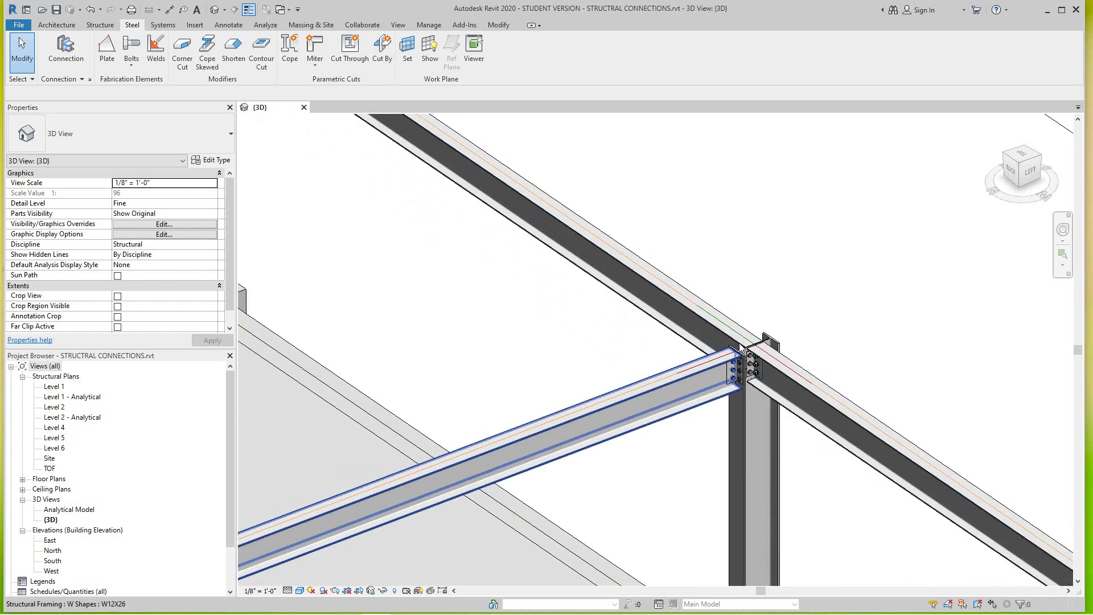
pyautogui.keyDown('shift'); pyautogui.moveTo(733, 489); pyautogui.dragTo(743, 485, button='middle'); pyautogui.keyUp('shift')
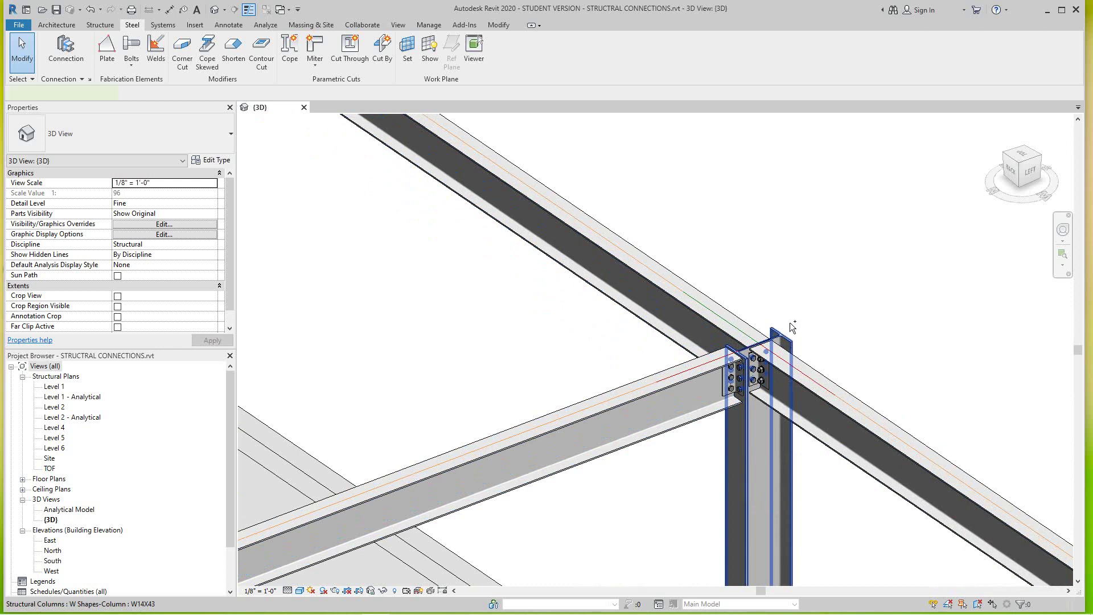
# Connect the A-4 column to its W12X26 beam with a Clip angle.
pyautogui.click(747, 492)
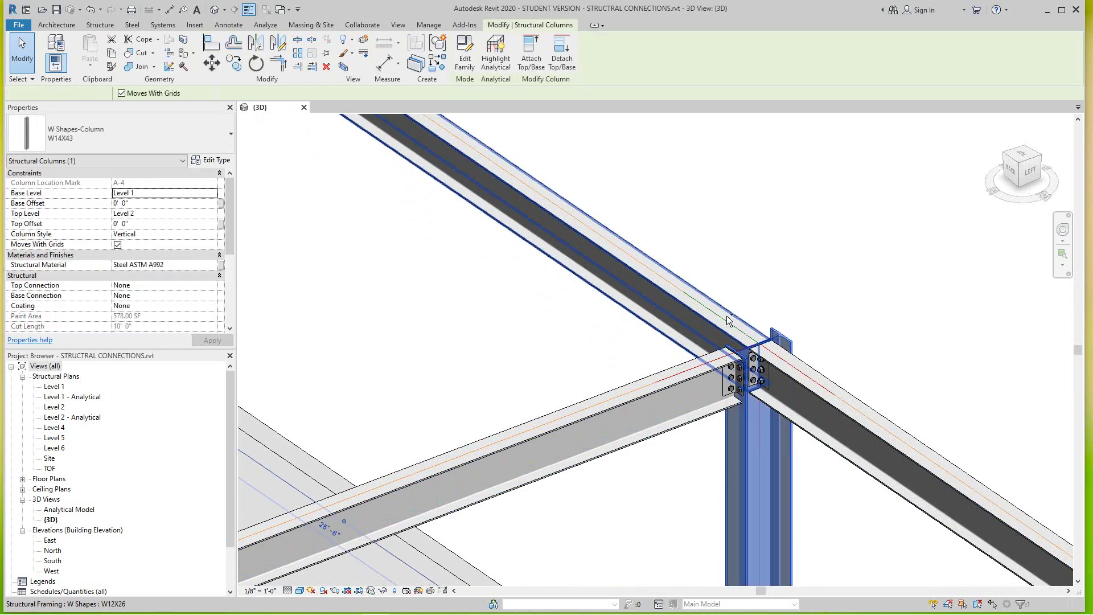
pyautogui.keyDown('ctrl'); pyautogui.click(728, 315); pyautogui.keyUp('ctrl')
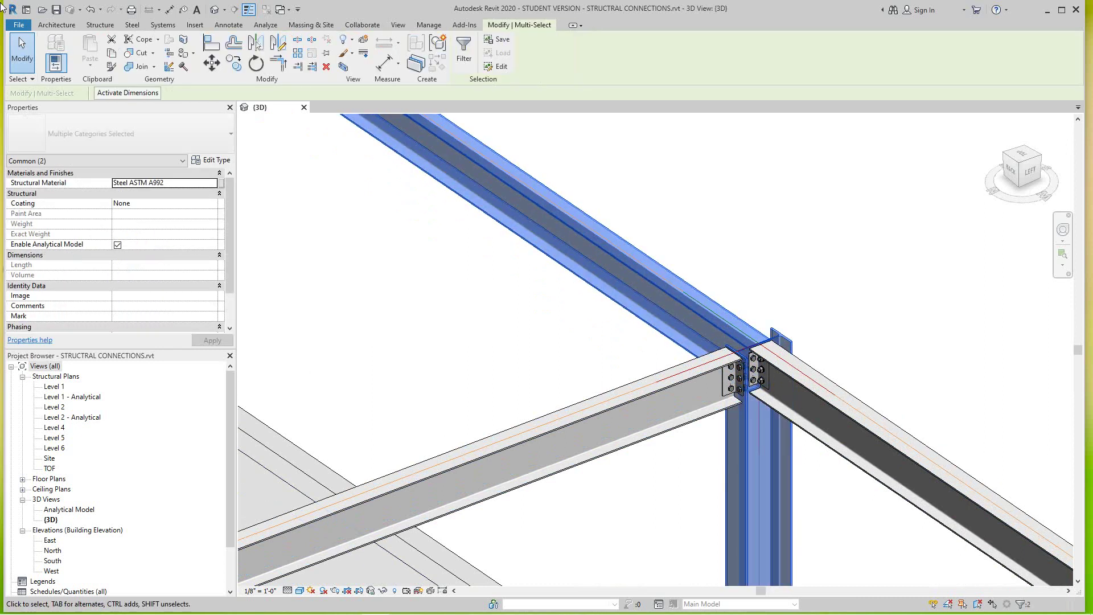
pyautogui.click(132, 25)
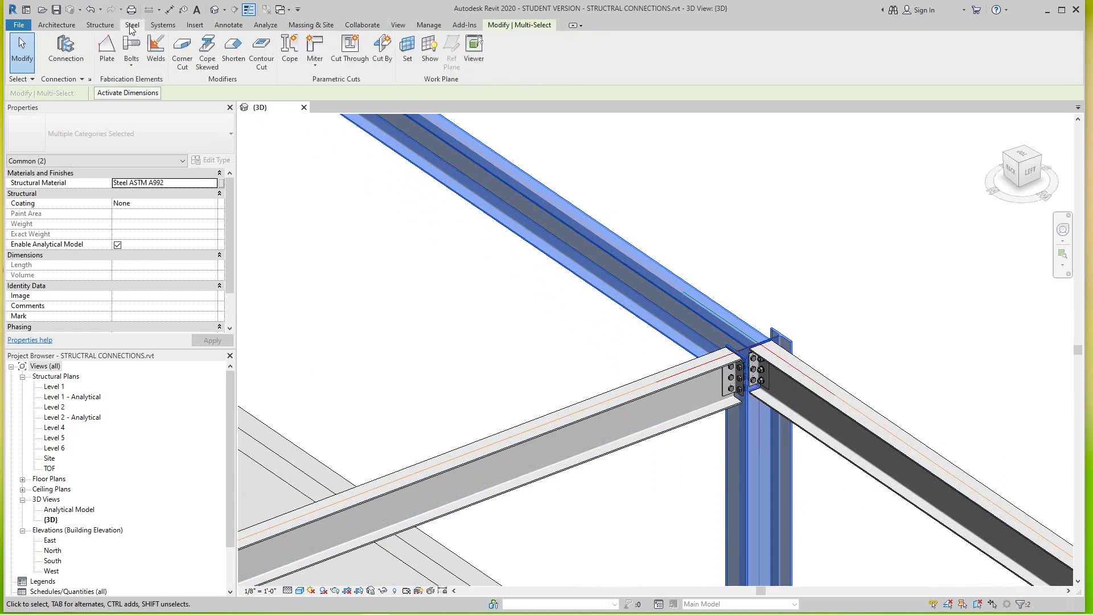
pyautogui.click(67, 48)
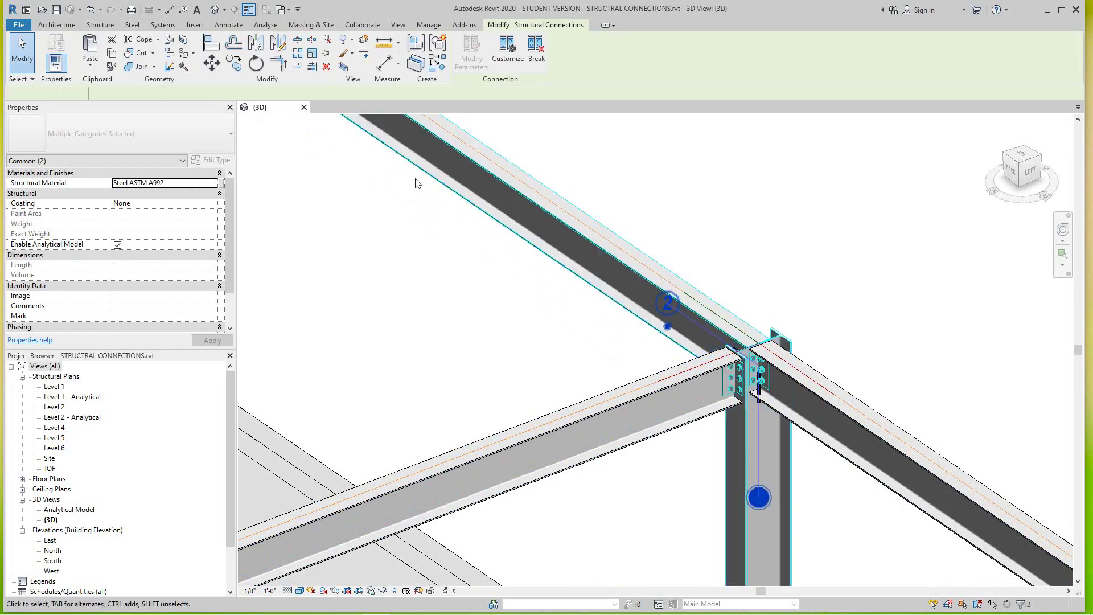
pyautogui.click(761, 452)
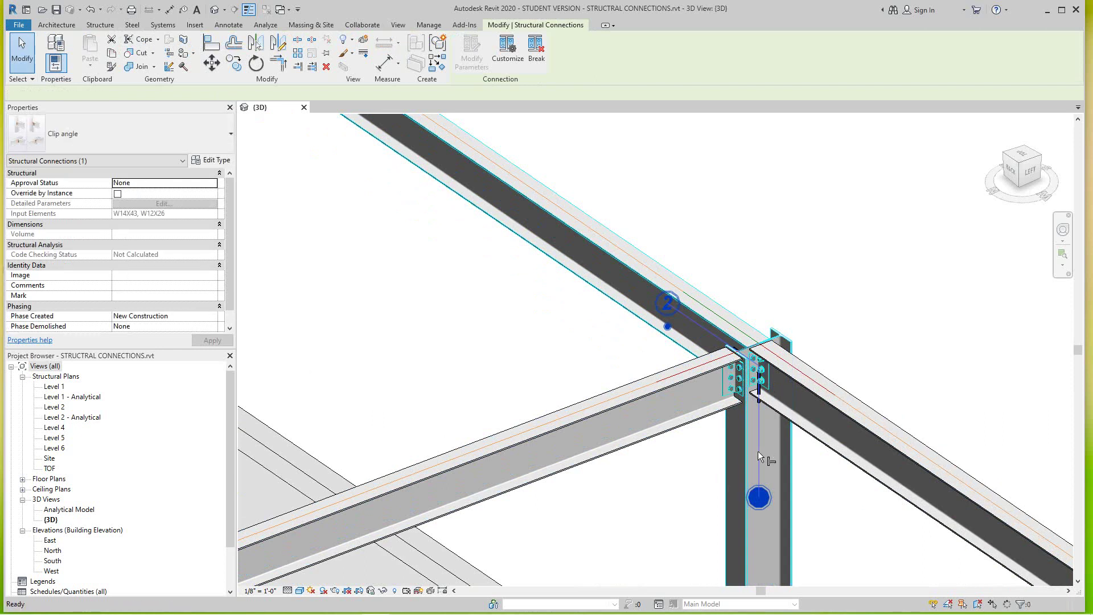
# Start another connection on the right-hand beam, then cancel it.
pyautogui.press('Return')
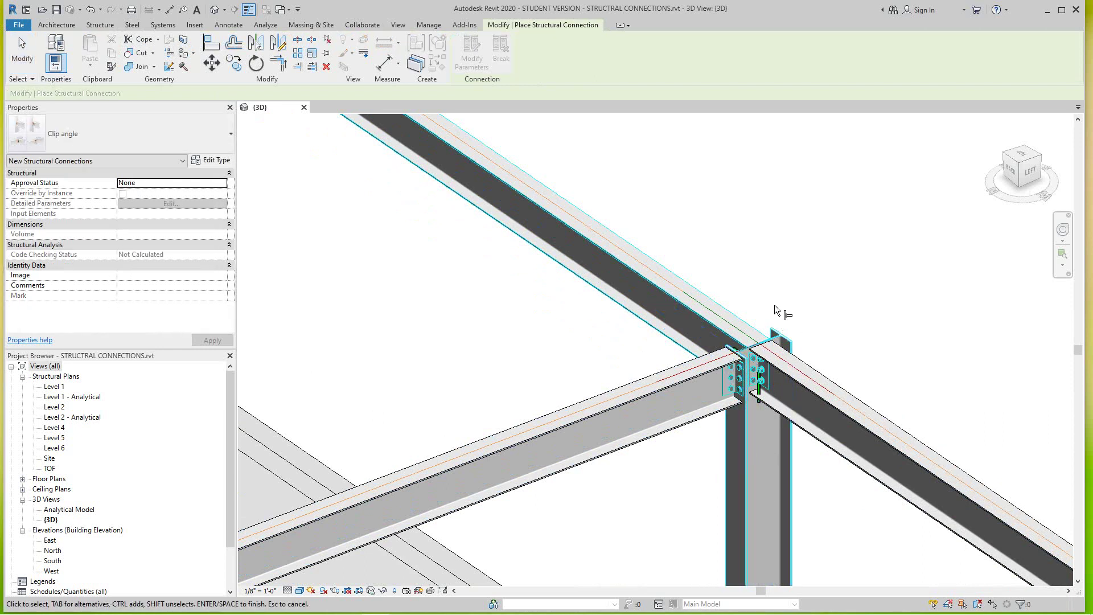
pyautogui.scroll(3, 757, 393)
pyautogui.moveTo(763, 389)
pyautogui.keyDown('shift'); pyautogui.mouseDown(button='middle')
pyautogui.moveTo(733, 306)
pyautogui.moveTo(759, 376)
pyautogui.mouseUp(button='middle'); pyautogui.keyUp('shift')
pyautogui.click(757, 377)
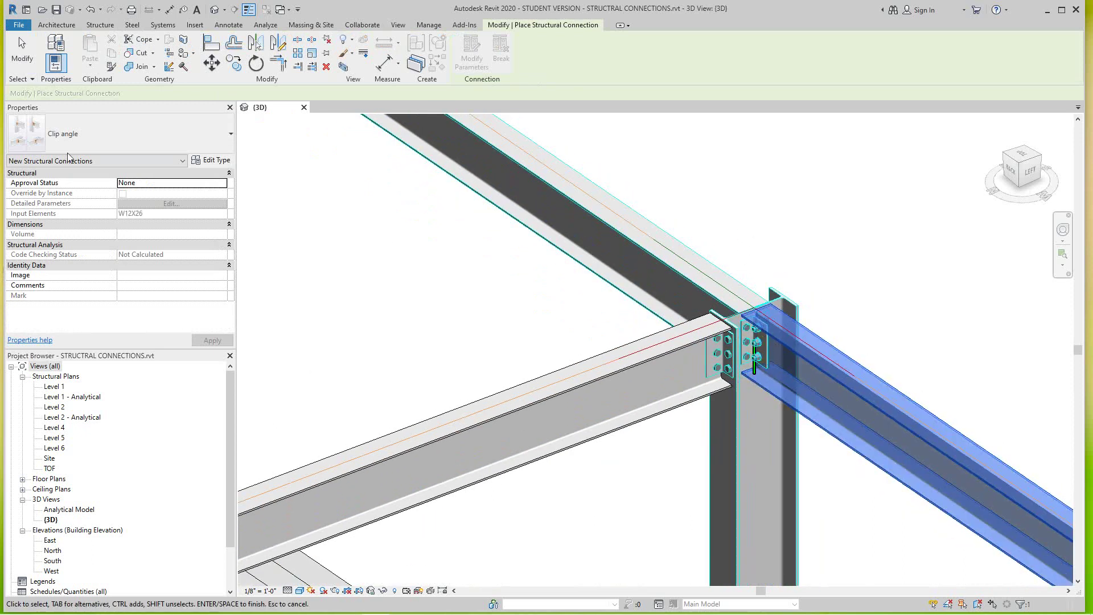
pyautogui.press('Return')
pyautogui.scroll(-2, 396, 265)
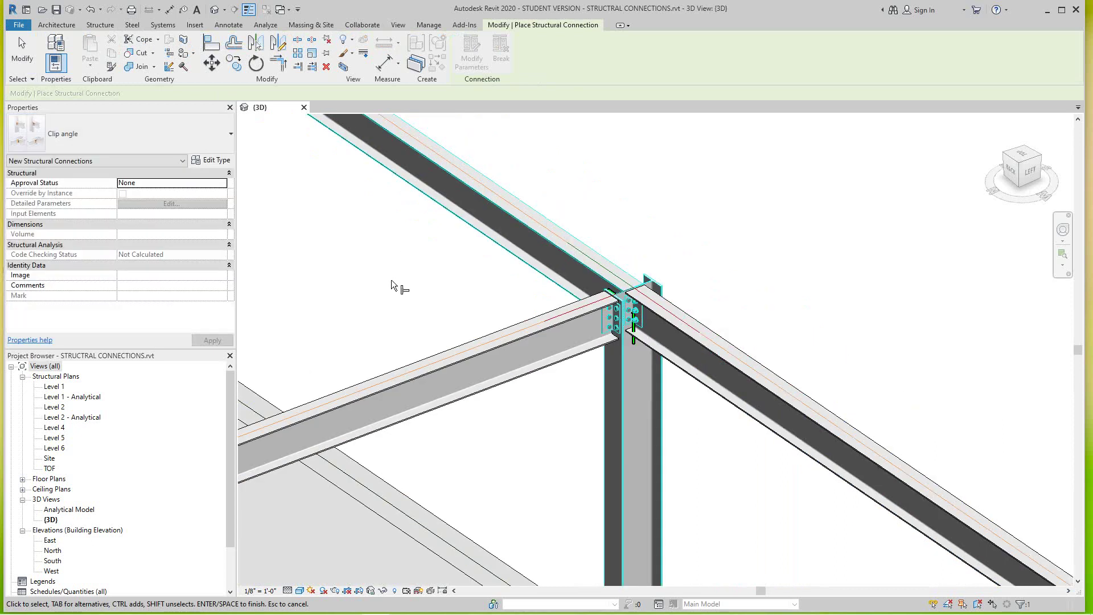
pyautogui.scroll(-1, 389, 273)
pyautogui.scroll(2, 607, 345)
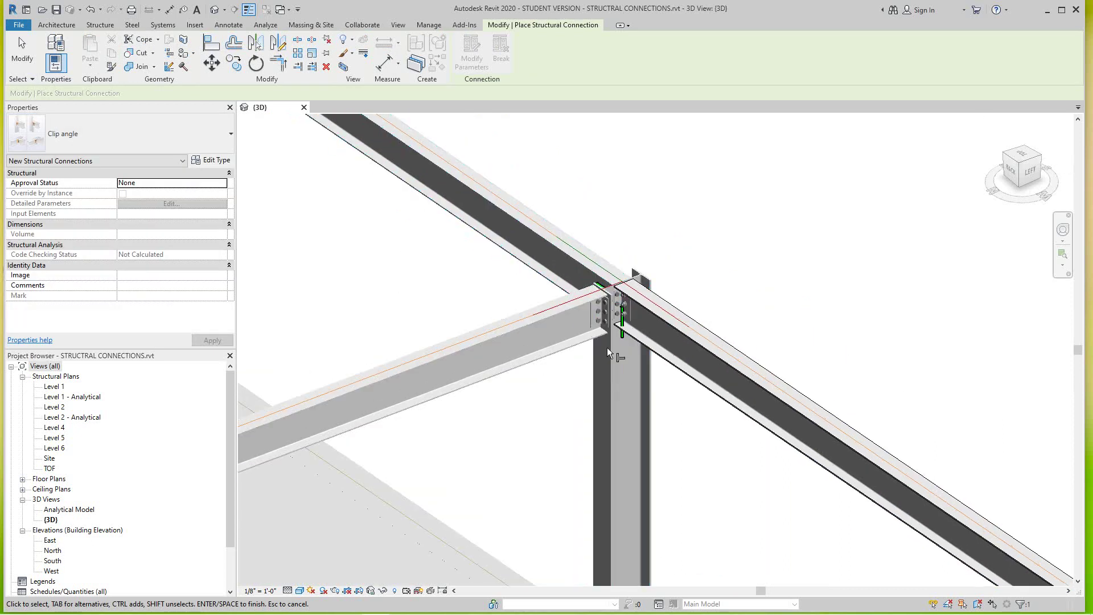
pyautogui.click(614, 313)
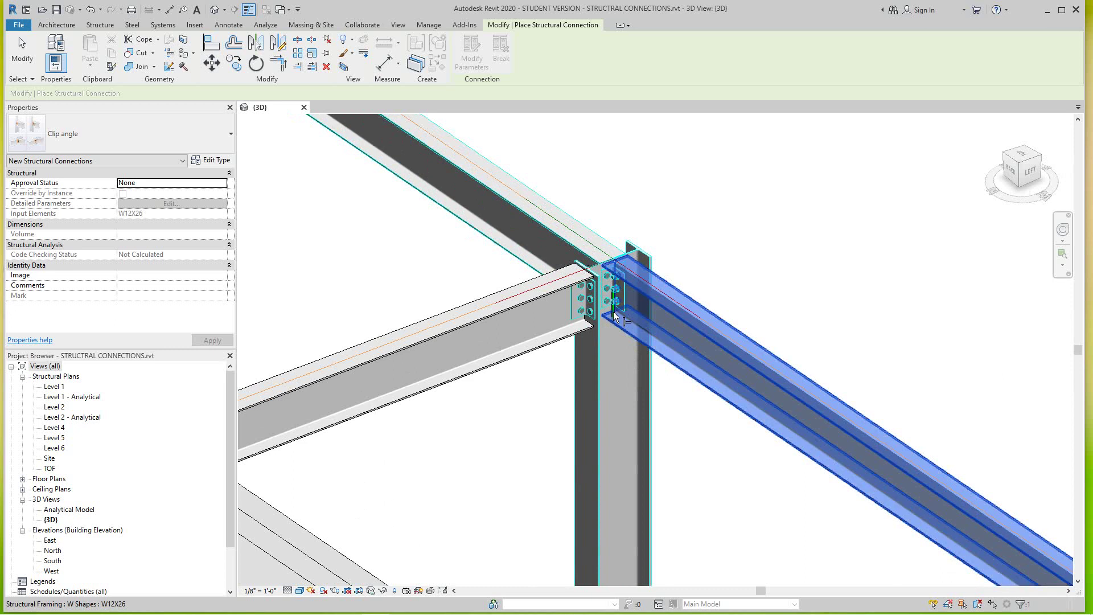
pyautogui.rightClick(681, 221)
pyautogui.click(721, 242)
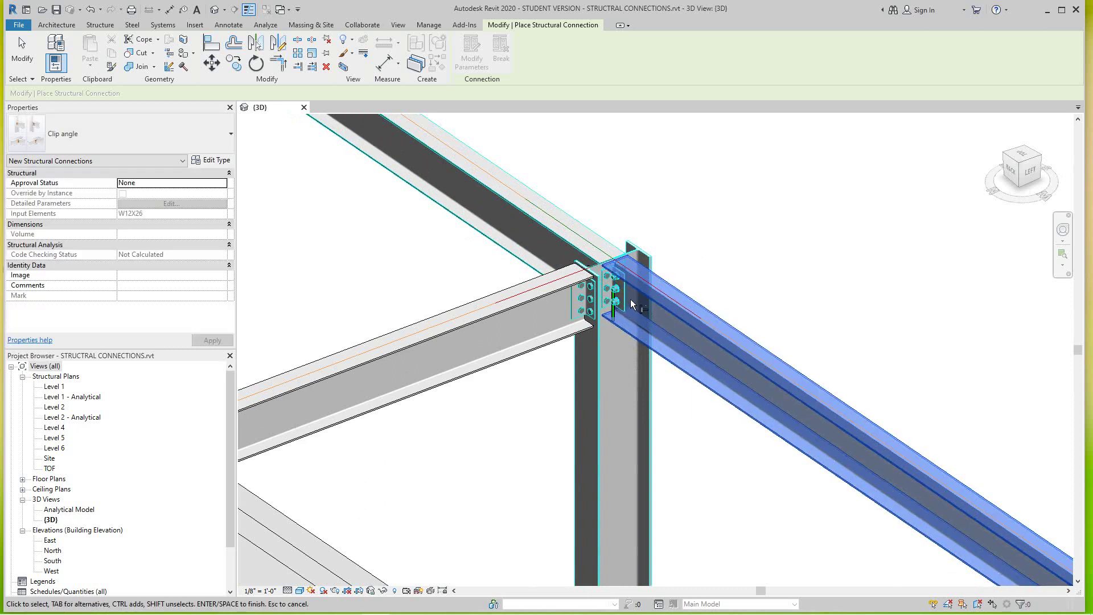
pyautogui.rightClick(746, 234)
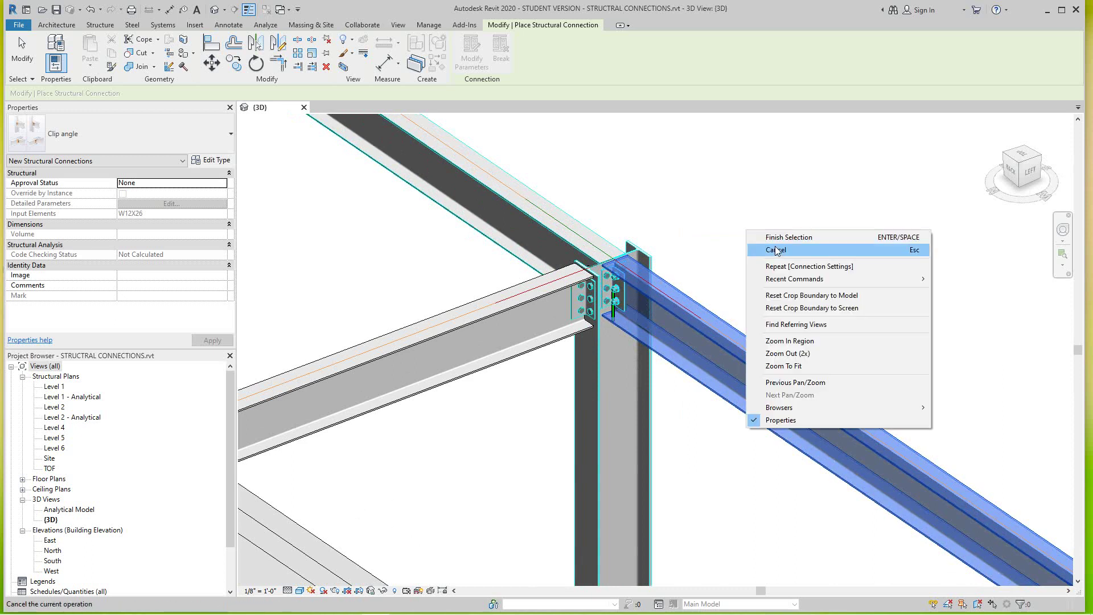
pyautogui.click(777, 250)
pyautogui.scroll(-2, 780, 256)
pyautogui.moveTo(782, 254); pyautogui.dragTo(647, 264, button='middle')
# Orbit around the bolted joint, then open Level 2 under Structural Plans.
pyautogui.scroll(3, 655, 297)
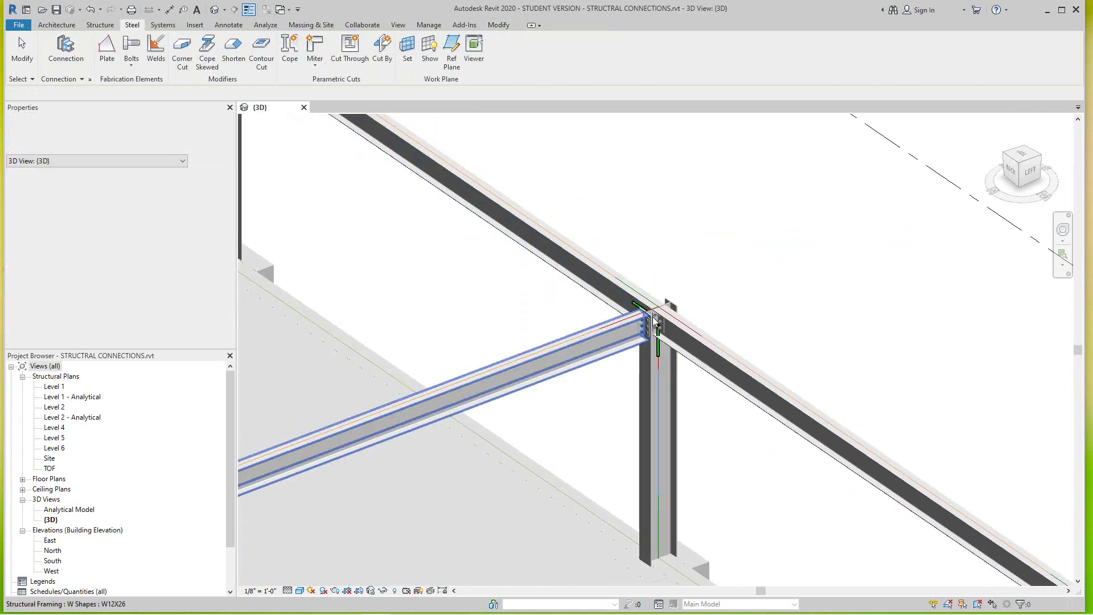
pyautogui.scroll(4, 667, 338)
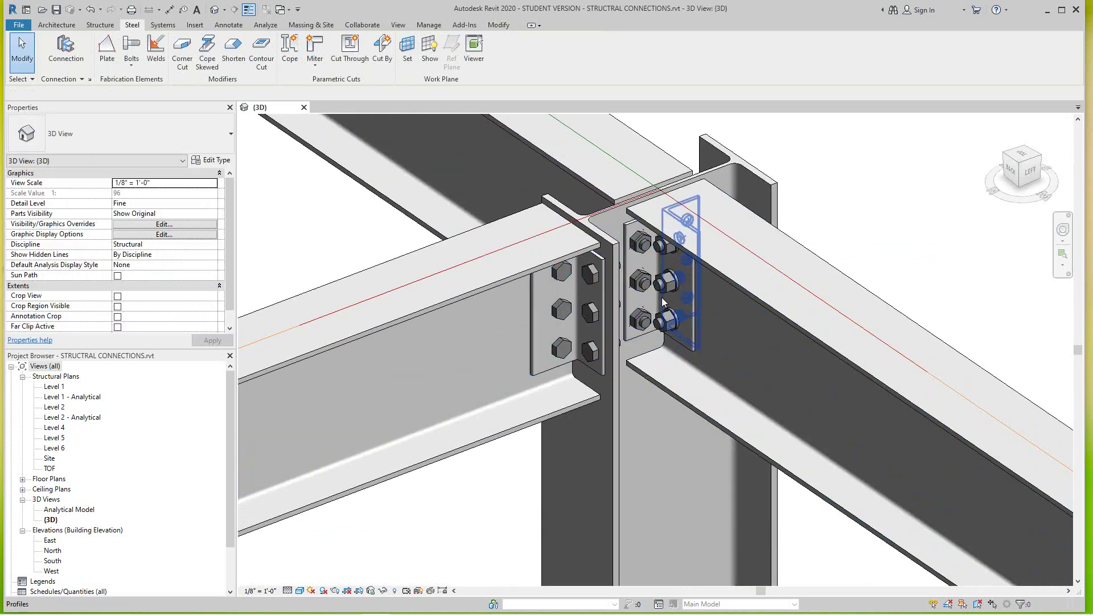
pyautogui.keyDown('shift'); pyautogui.moveTo(843, 218); pyautogui.dragTo(764, 226, button='middle'); pyautogui.keyUp('shift')
pyautogui.scroll(-3, 901, 196)
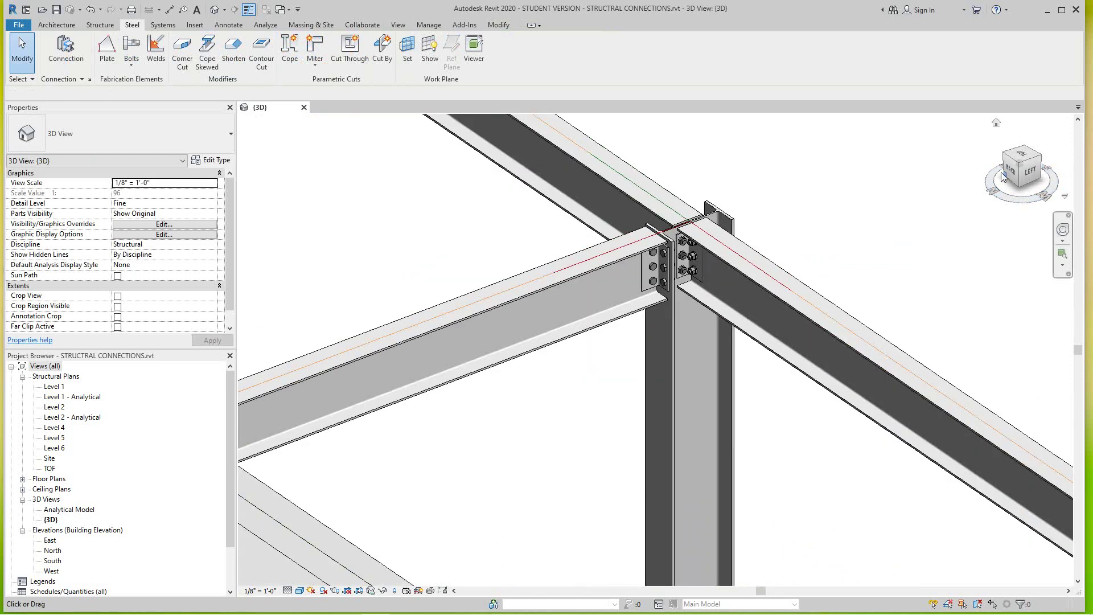
pyautogui.moveTo(1011, 173); pyautogui.dragTo(1027, 183)
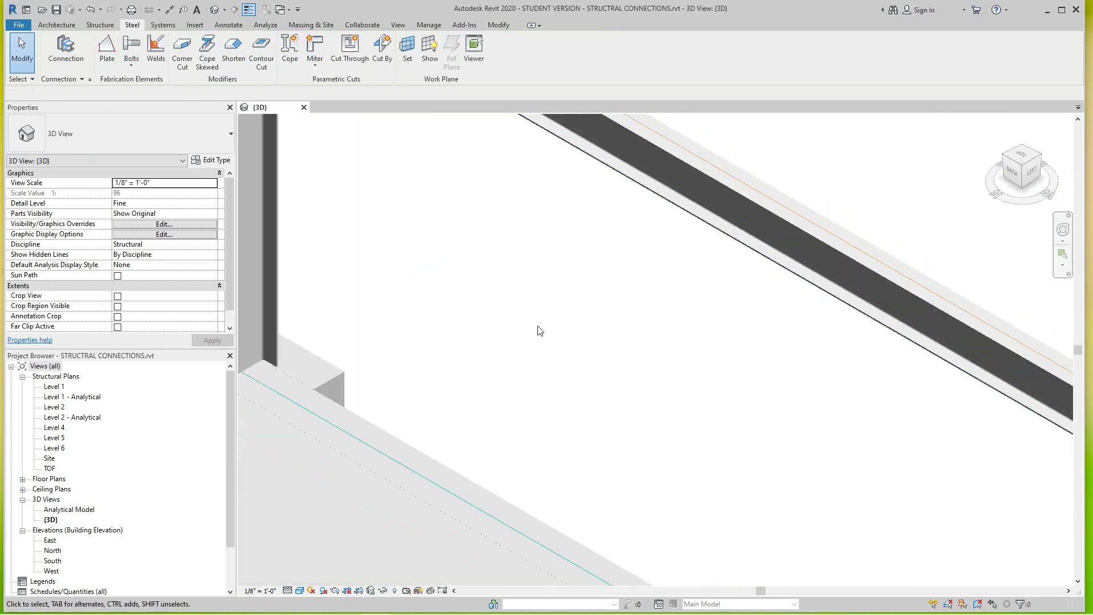
pyautogui.click(54, 407)
pyautogui.doubleClick(55, 407)
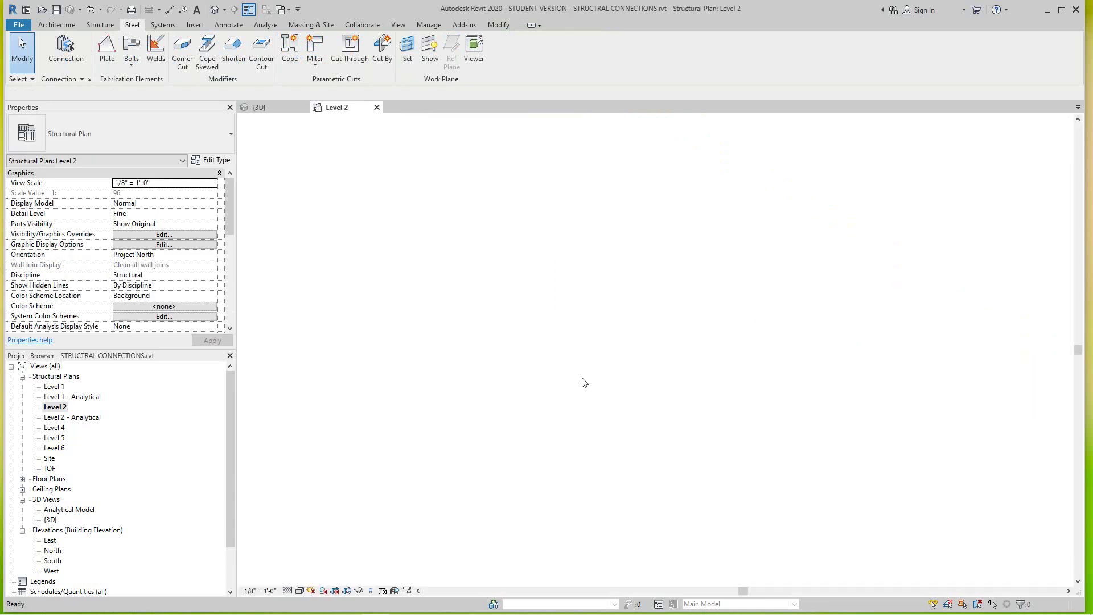
pyautogui.scroll(5, 572, 166)
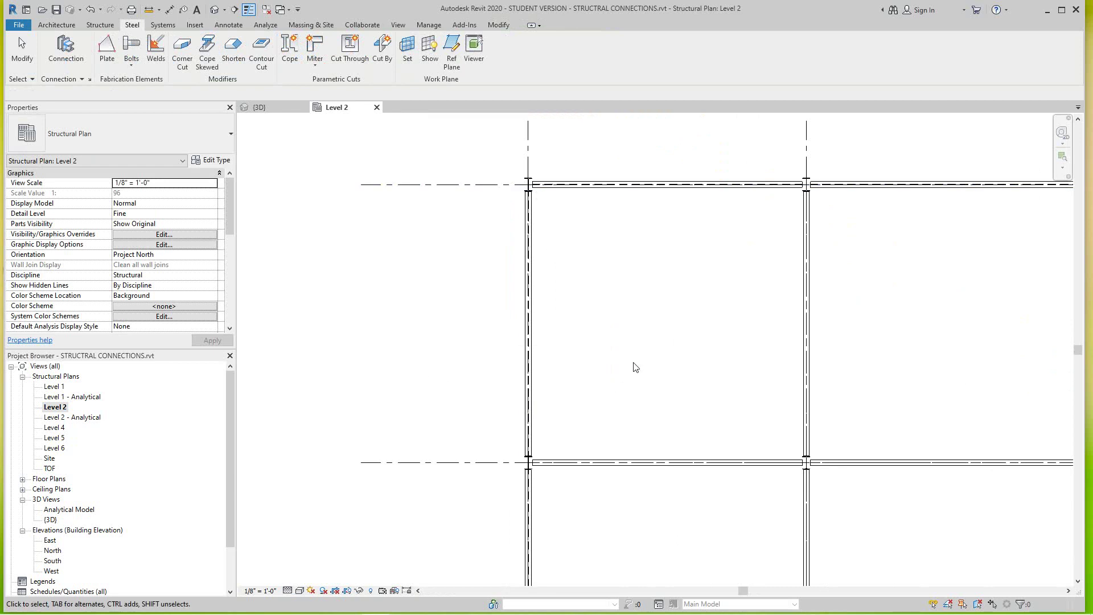
pyautogui.scroll(-2, 630, 365)
pyautogui.moveTo(657, 363); pyautogui.dragTo(768, 438, button='middle')
pyautogui.scroll(8, 698, 379)
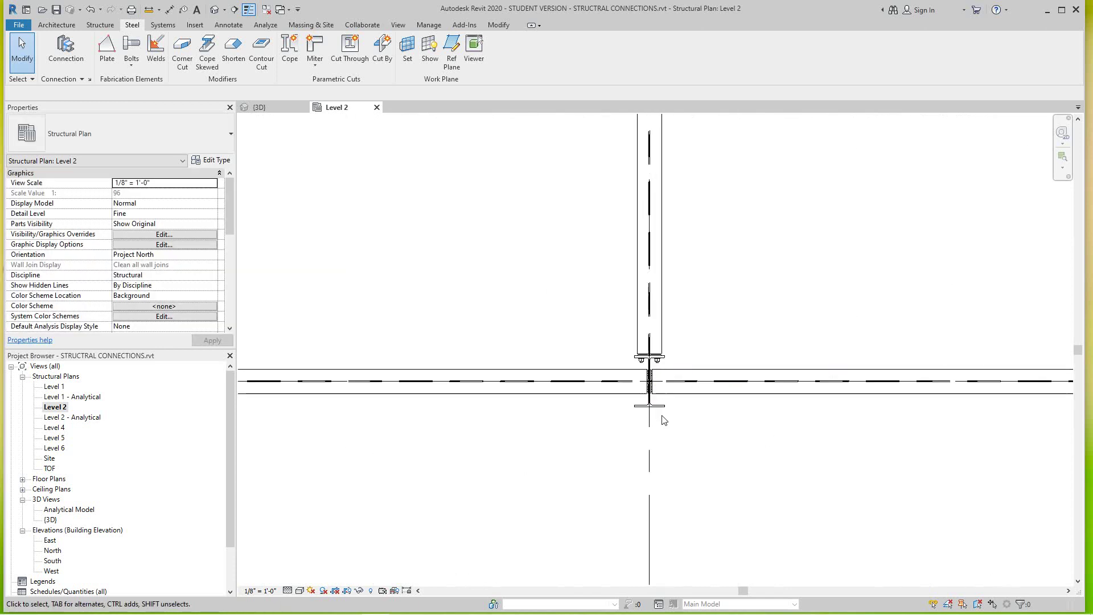
pyautogui.scroll(4, 655, 393)
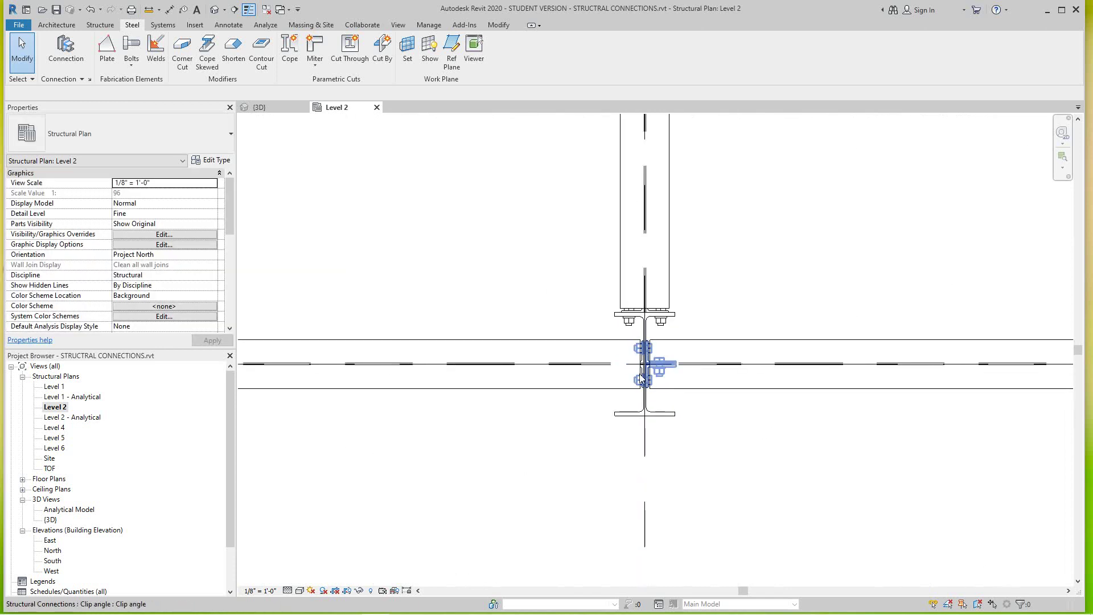
pyautogui.scroll(-3, 671, 367)
pyautogui.moveTo(822, 414); pyautogui.dragTo(849, 415, button='middle')
pyautogui.scroll(3, 915, 389)
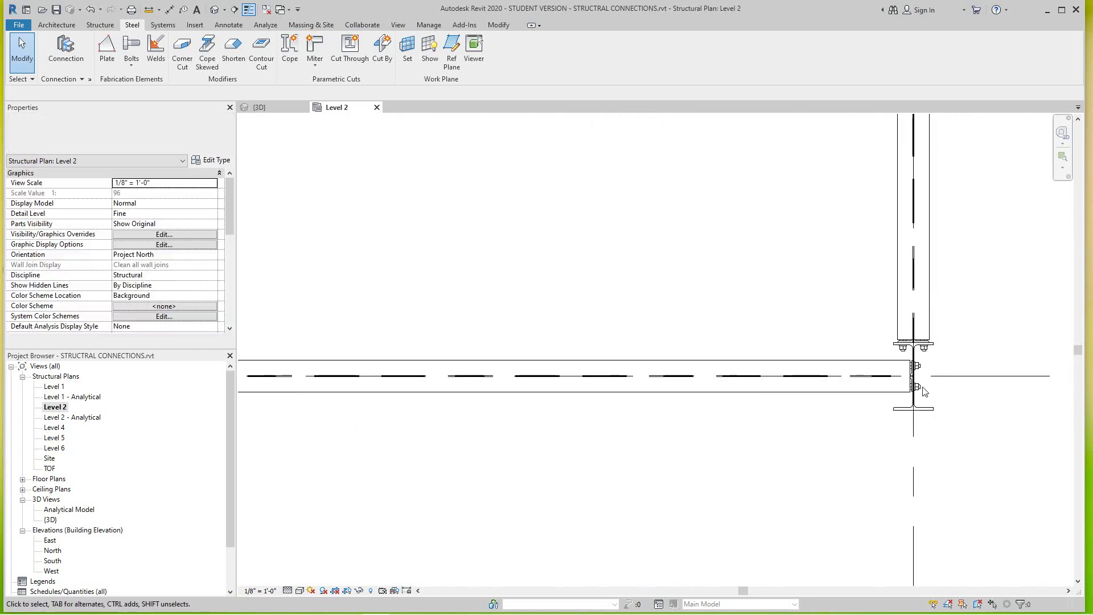
pyautogui.scroll(-4, 706, 454)
pyautogui.scroll(-5, 706, 453)
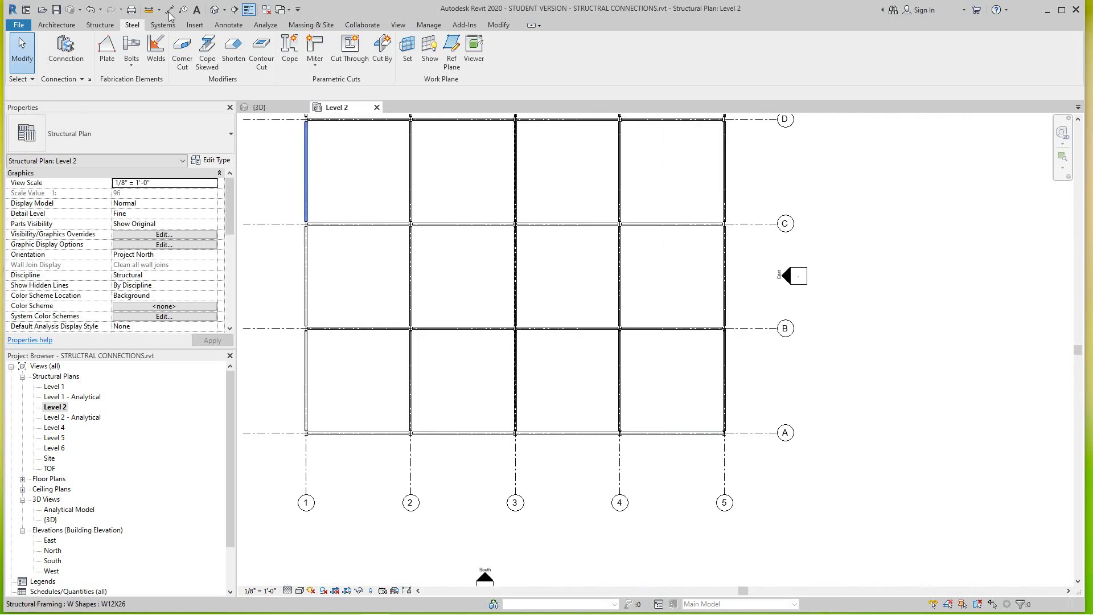
# Return to the default 3D view and pan and zoom toward the A-3 column.
pyautogui.click(215, 10)
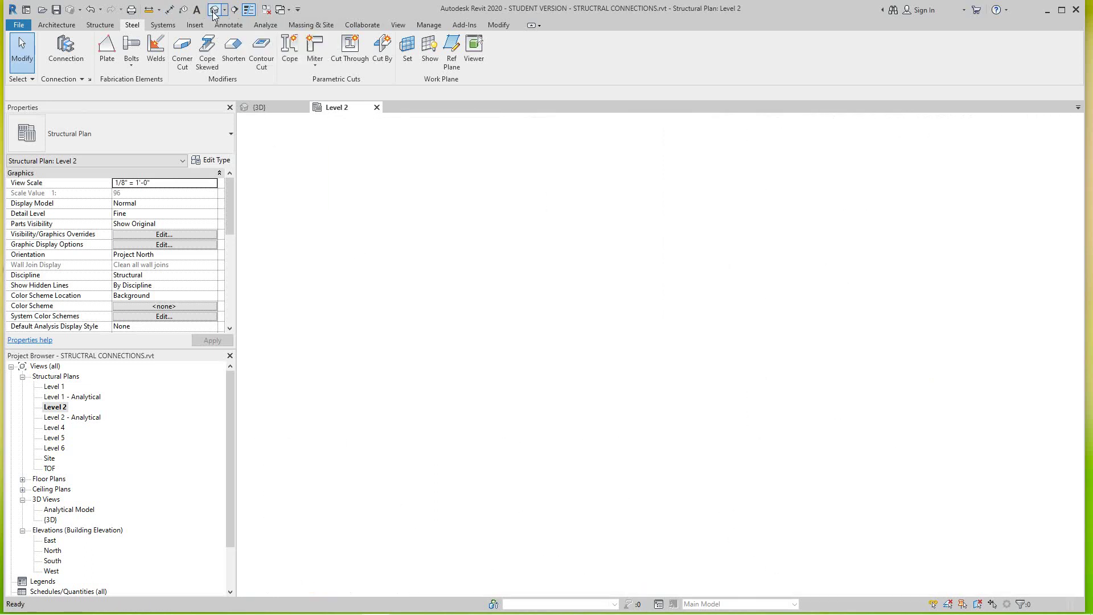
pyautogui.scroll(-5, 626, 348)
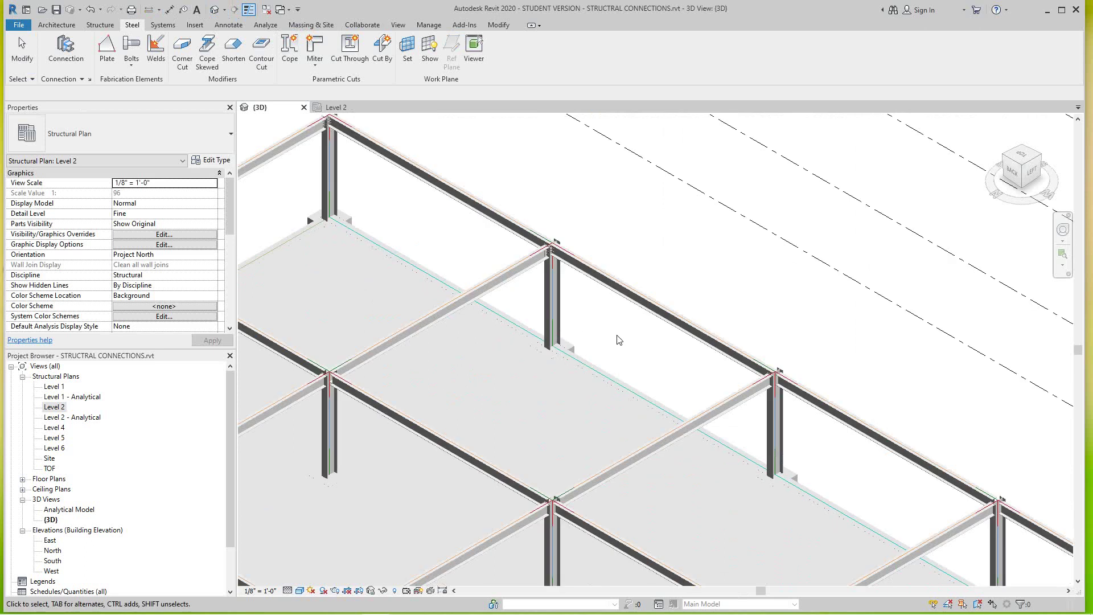
pyautogui.moveTo(588, 317); pyautogui.dragTo(462, 215, button='middle')
pyautogui.scroll(-3, 463, 215)
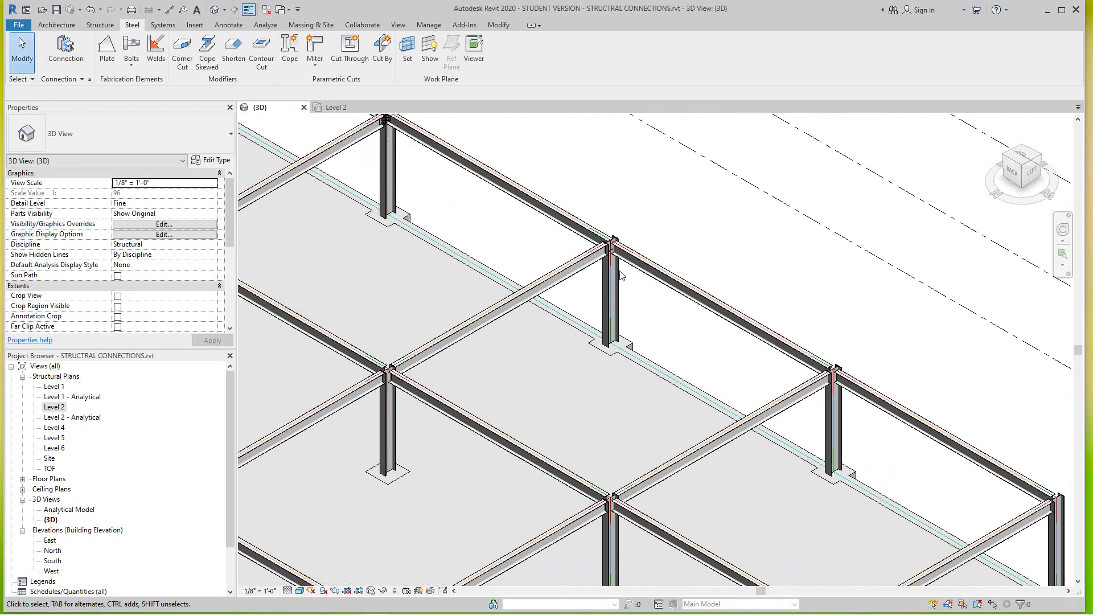
pyautogui.scroll(5, 609, 306)
pyautogui.scroll(3, 609, 305)
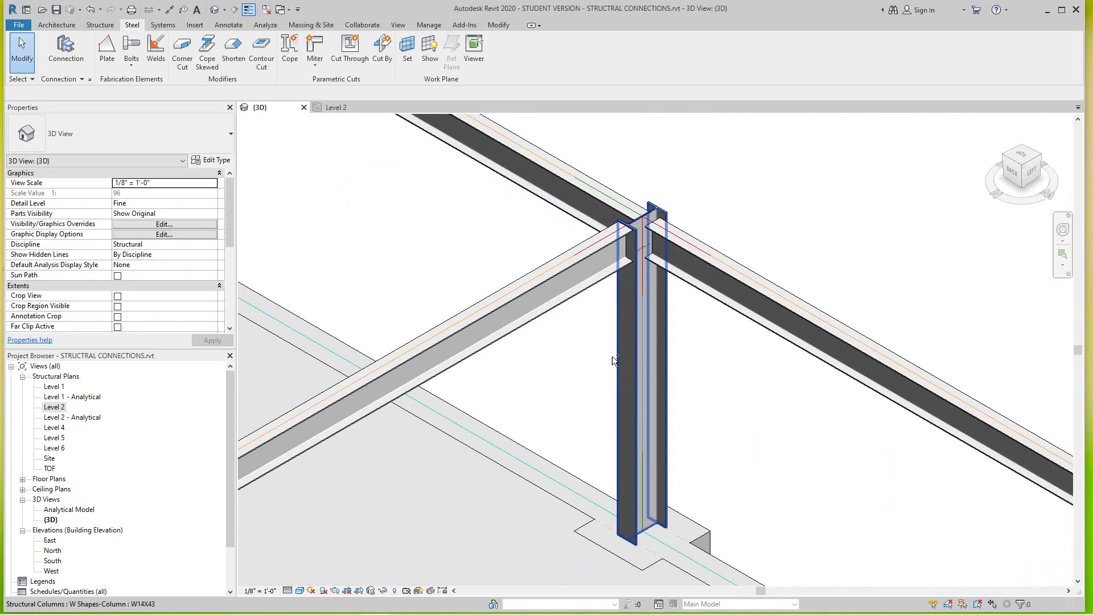
# Join column A-3 and its left W12X26 beam with a bolted Clip angle connection.
pyautogui.click(558, 310)
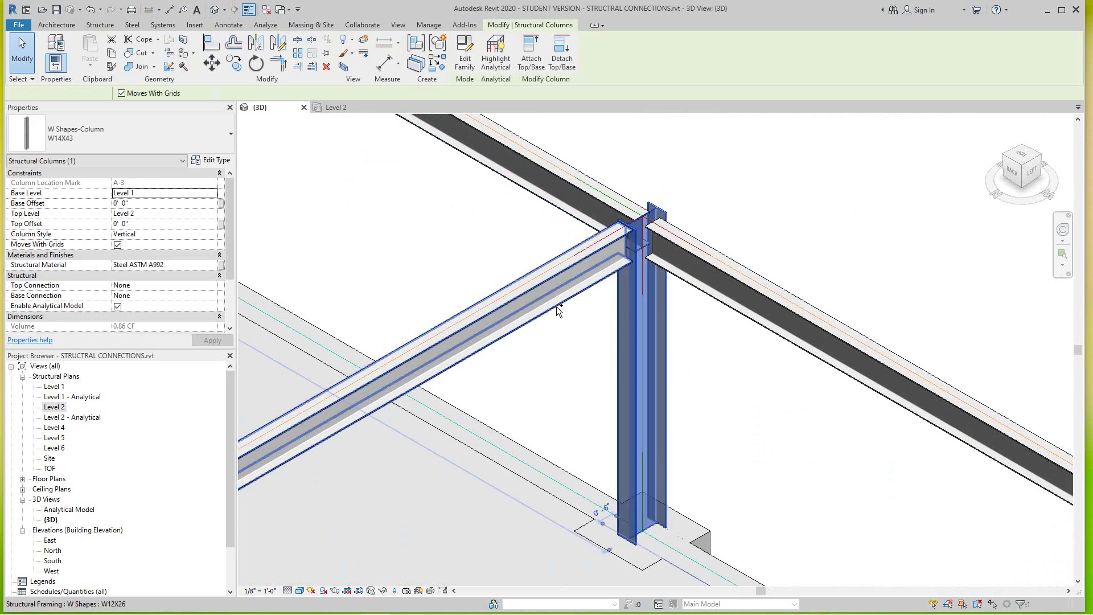
pyautogui.keyDown('ctrl'); pyautogui.click(556, 306); pyautogui.keyUp('ctrl')
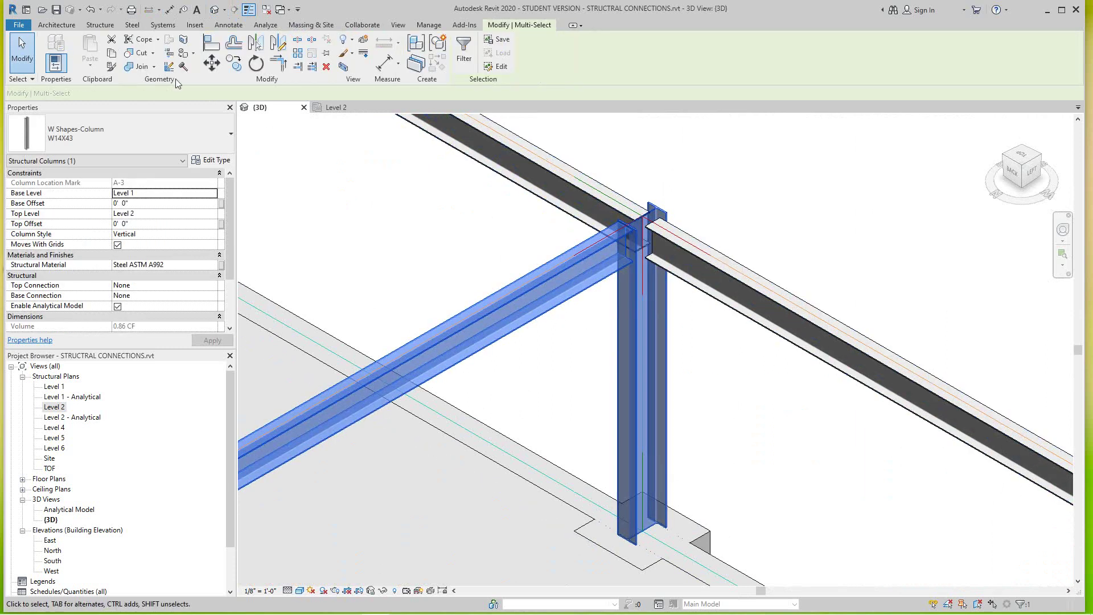
pyautogui.click(131, 25)
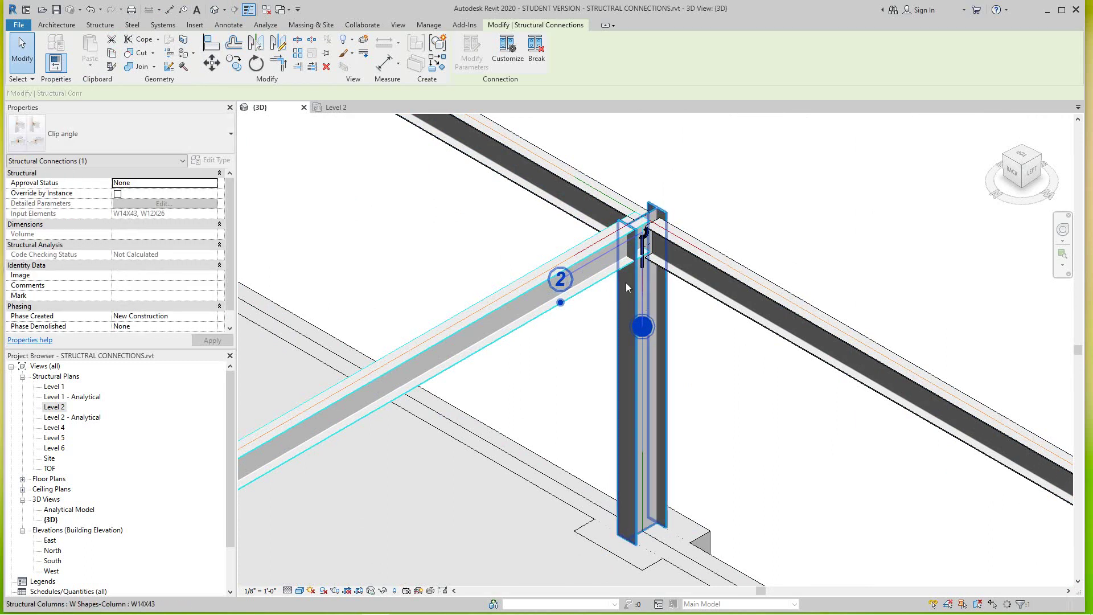
pyautogui.click(706, 219)
pyautogui.scroll(2, 650, 258)
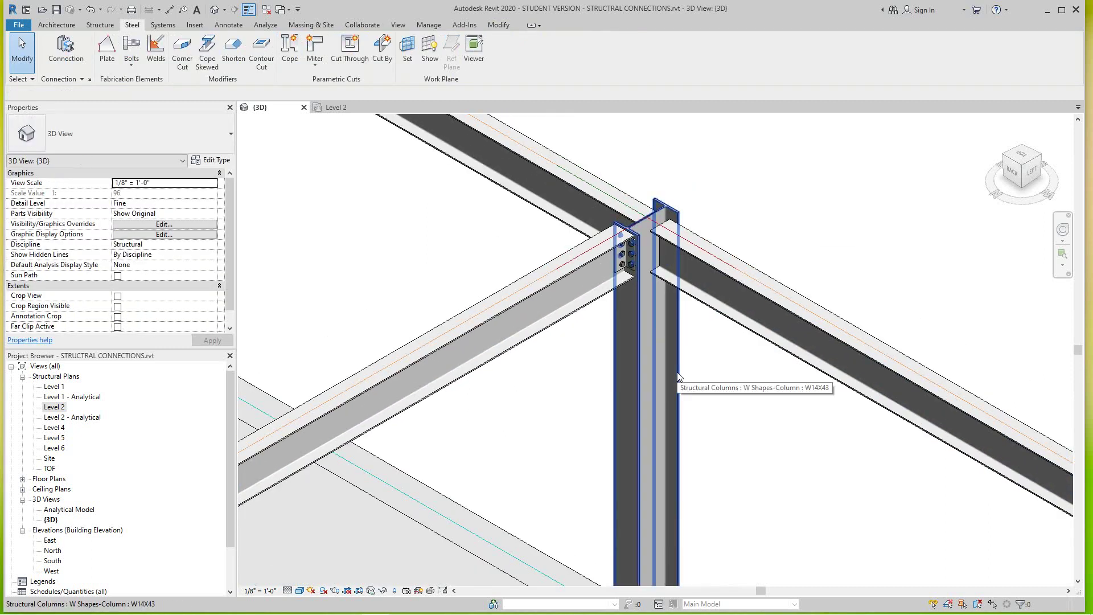
# Bolt the right-hand W12X26 beam to the same W14X43 column with a Clip angle connection.
pyautogui.click(680, 376)
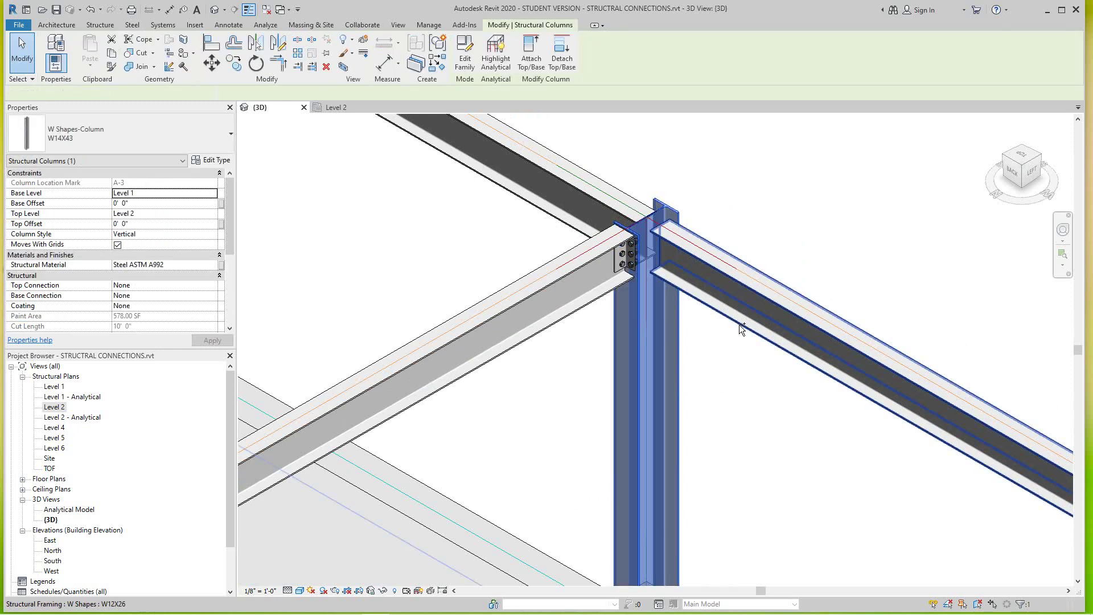
pyautogui.keyDown('ctrl'); pyautogui.click(737, 326); pyautogui.keyUp('ctrl')
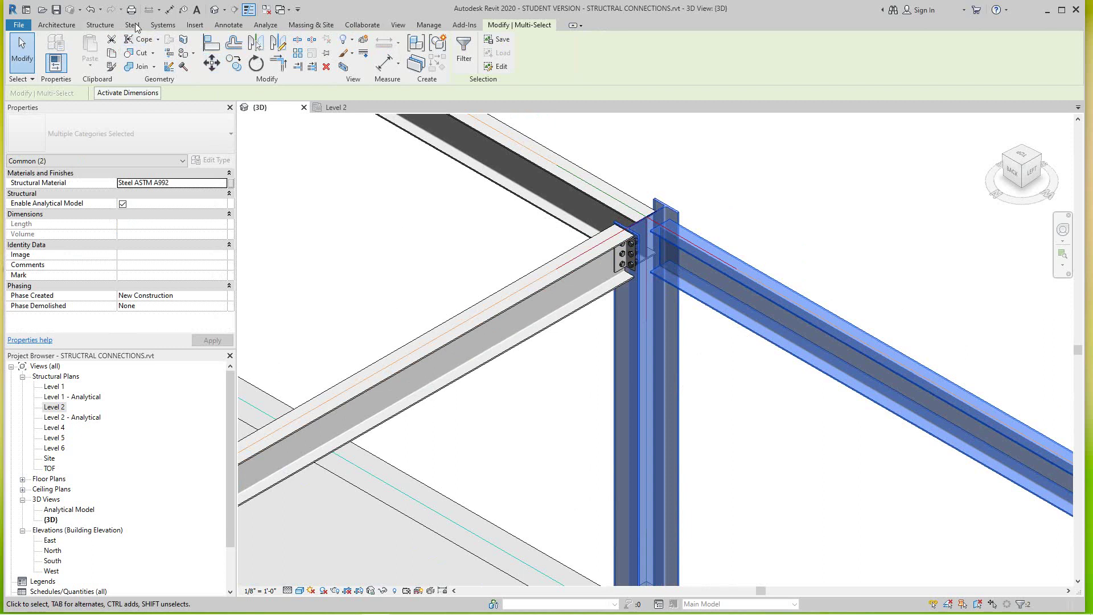
pyautogui.click(134, 25)
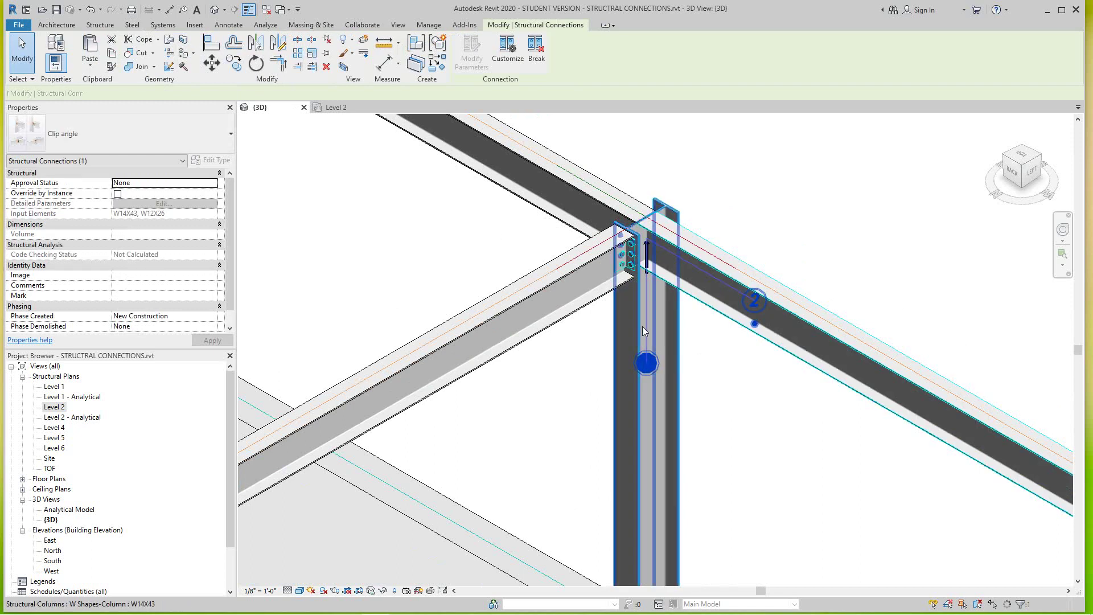
pyautogui.click(730, 393)
pyautogui.scroll(3, 712, 352)
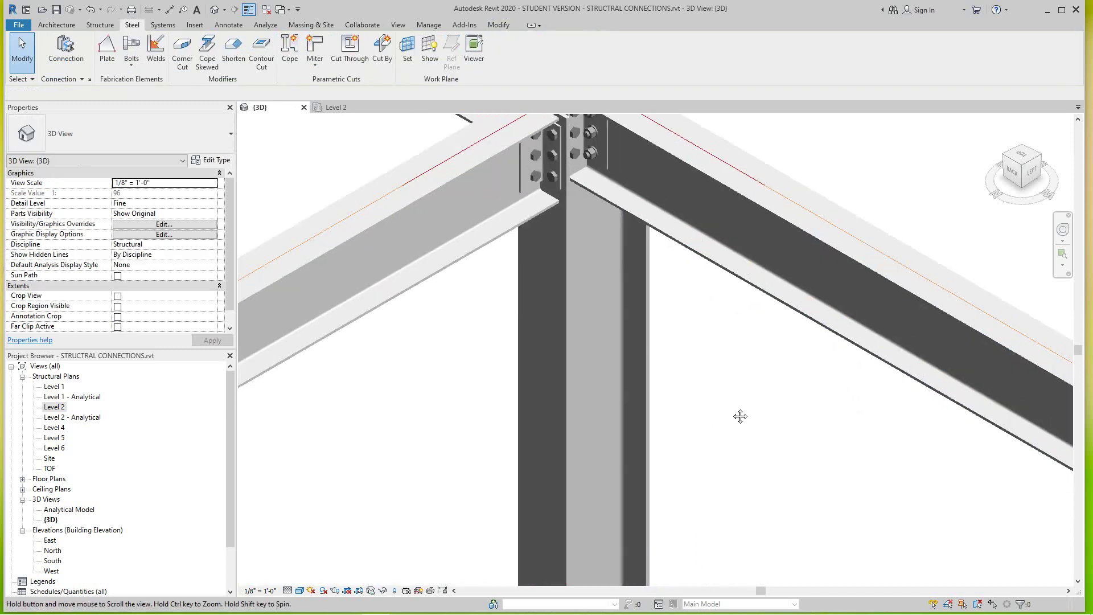
pyautogui.scroll(-3, 740, 417)
# Connect the upper W12X26 beam to the W14X43 column with a Clip angle, then inspect it.
pyautogui.scroll(2, 546, 220)
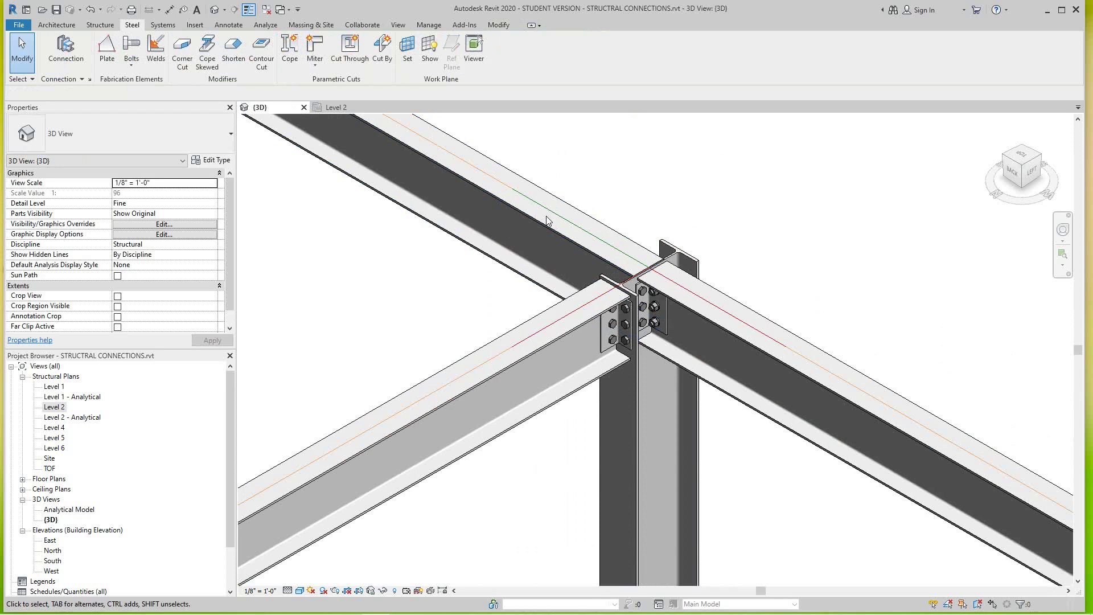
pyautogui.click(552, 230)
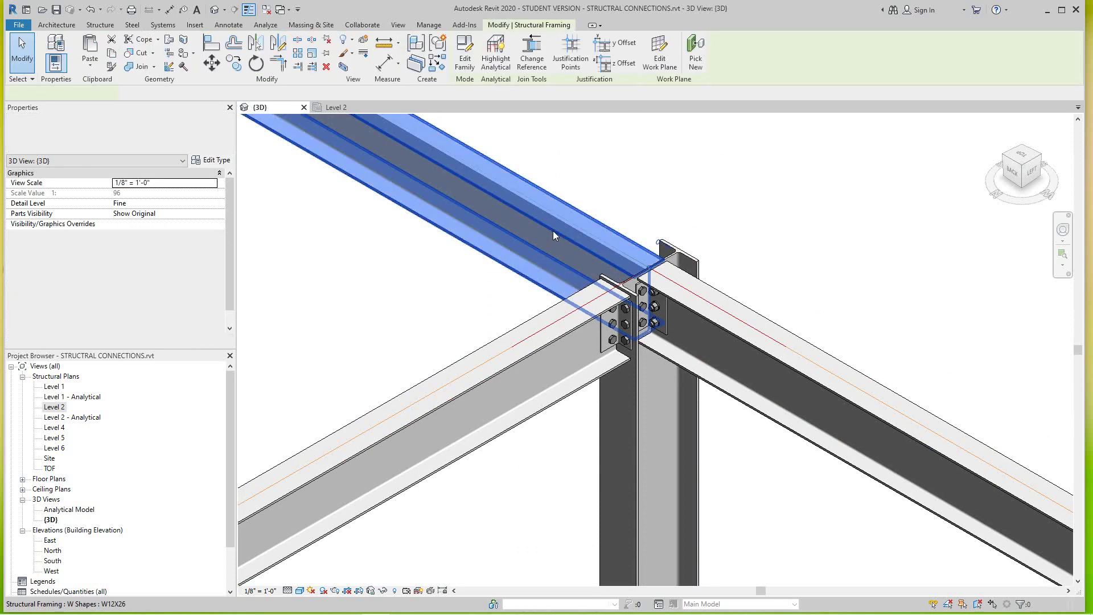
pyautogui.keyDown('ctrl'); pyautogui.click(641, 411); pyautogui.keyUp('ctrl')
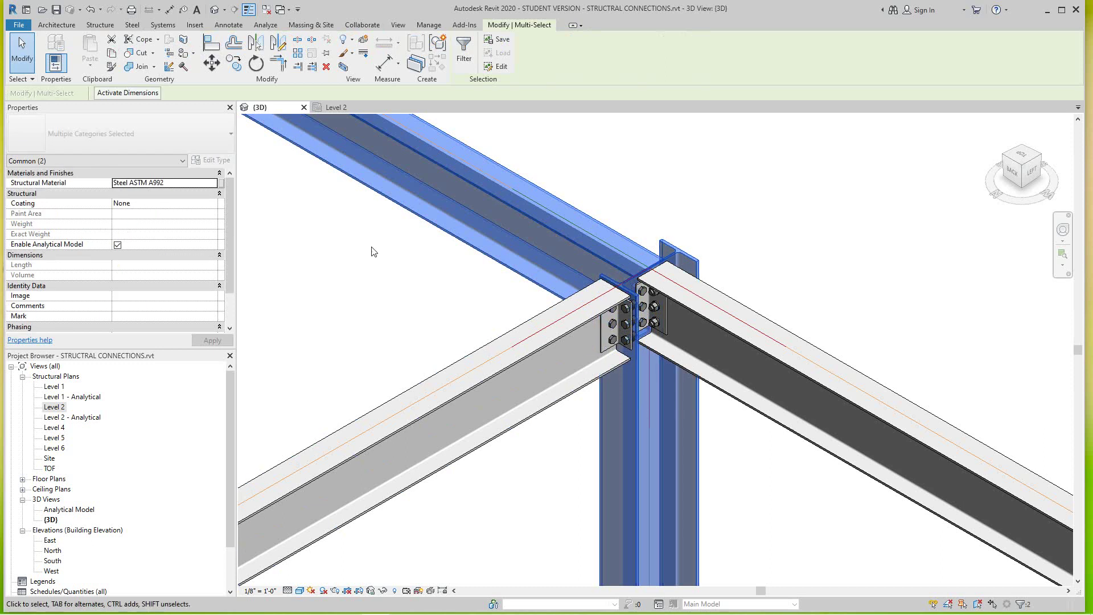
pyautogui.click(132, 26)
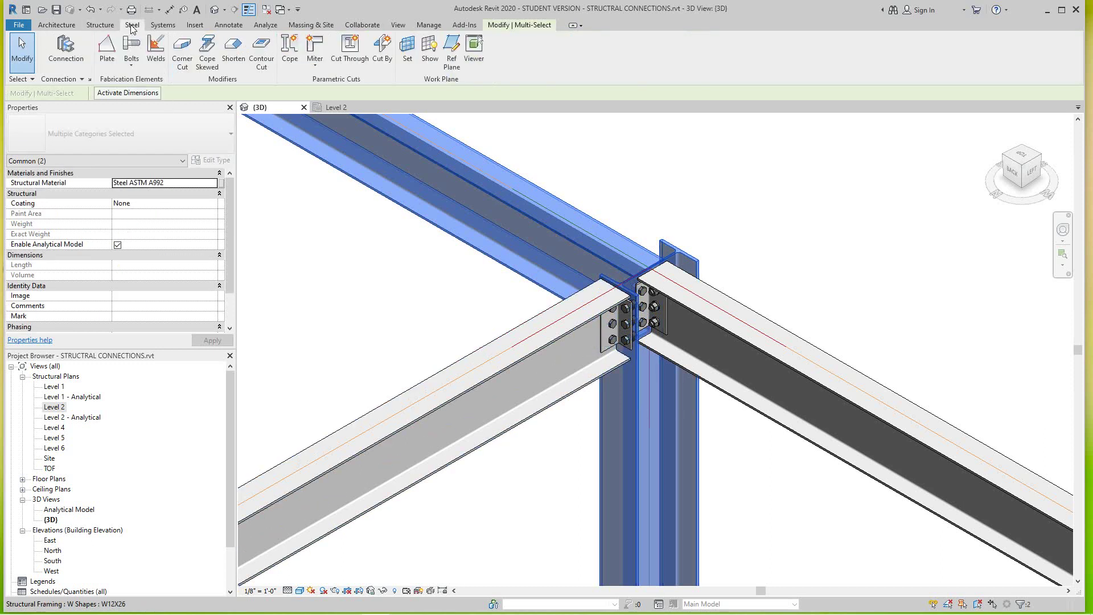
pyautogui.click(67, 51)
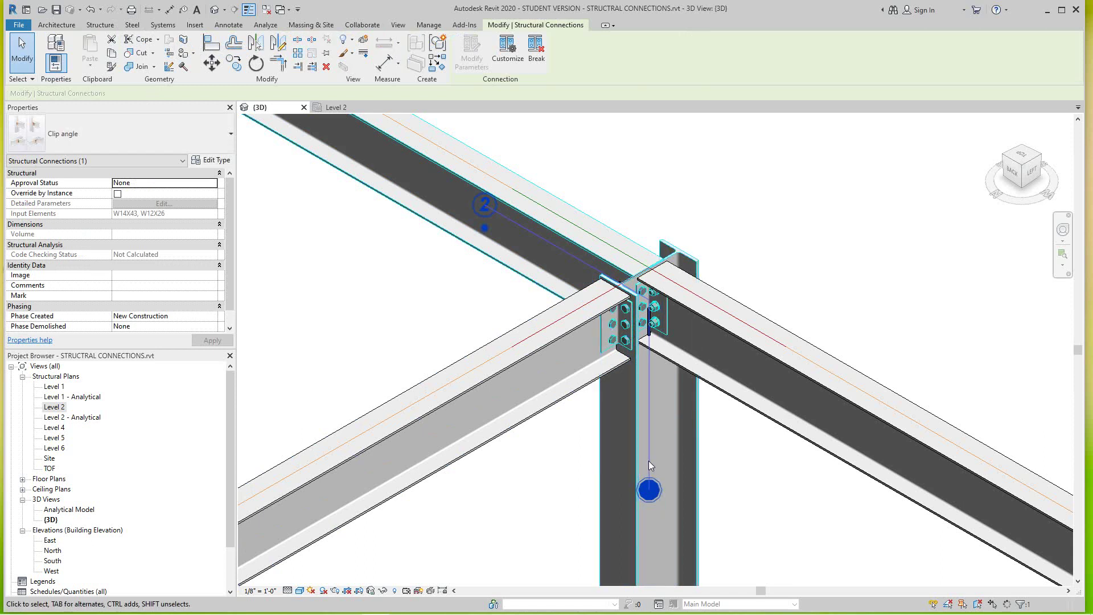
pyautogui.press('Escape')
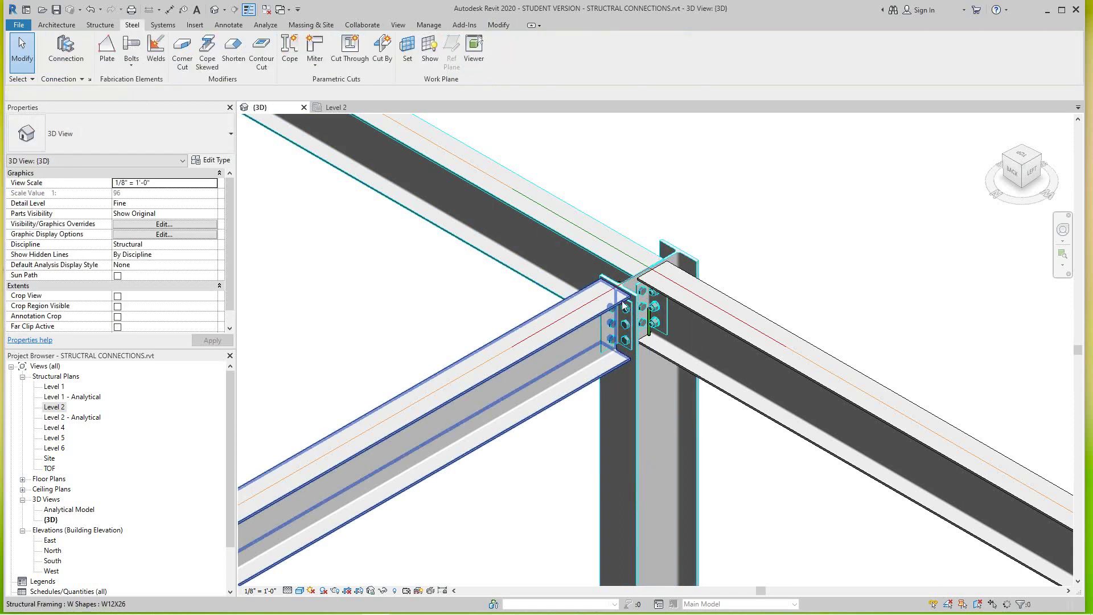
pyautogui.click(651, 333)
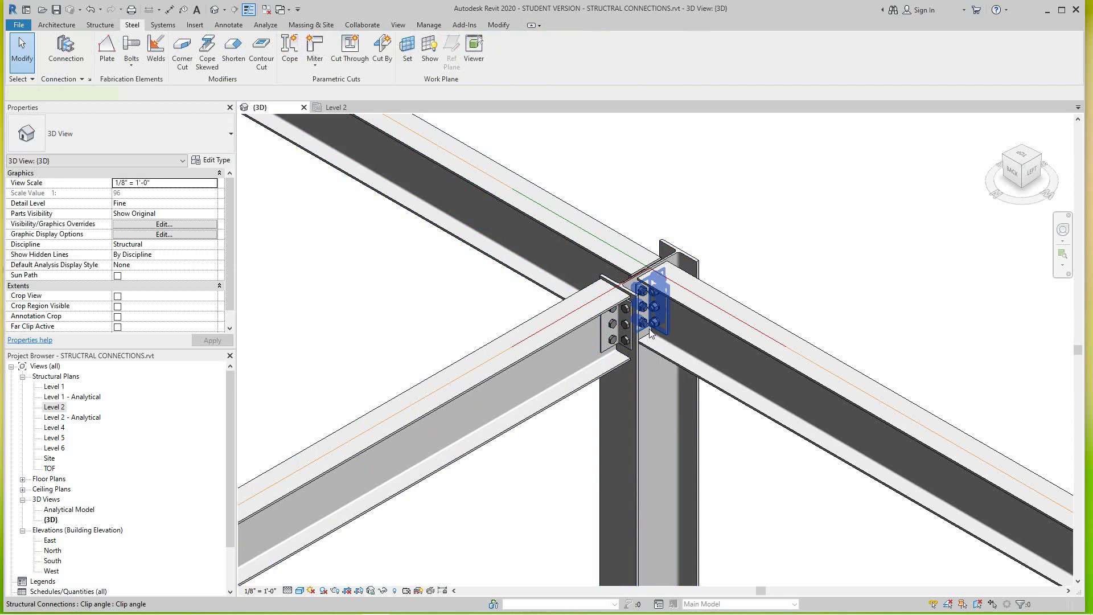
pyautogui.click(552, 487)
pyautogui.scroll(3, 598, 324)
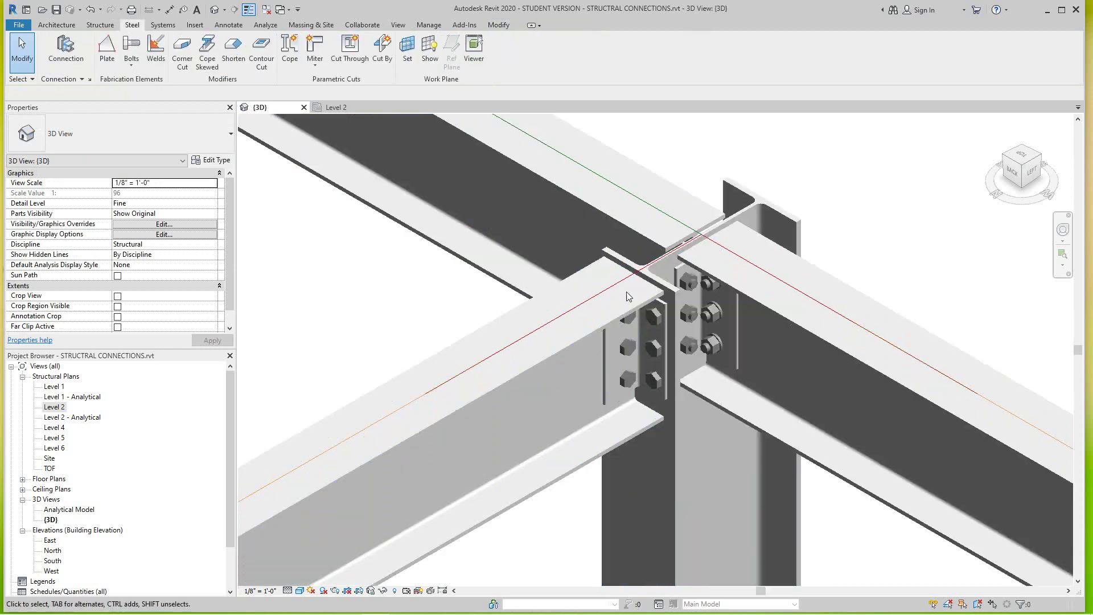
# Zoom out over the steel frame, then zoom in on a column base and its concrete pedestal.
pyautogui.scroll(-6, 626, 345)
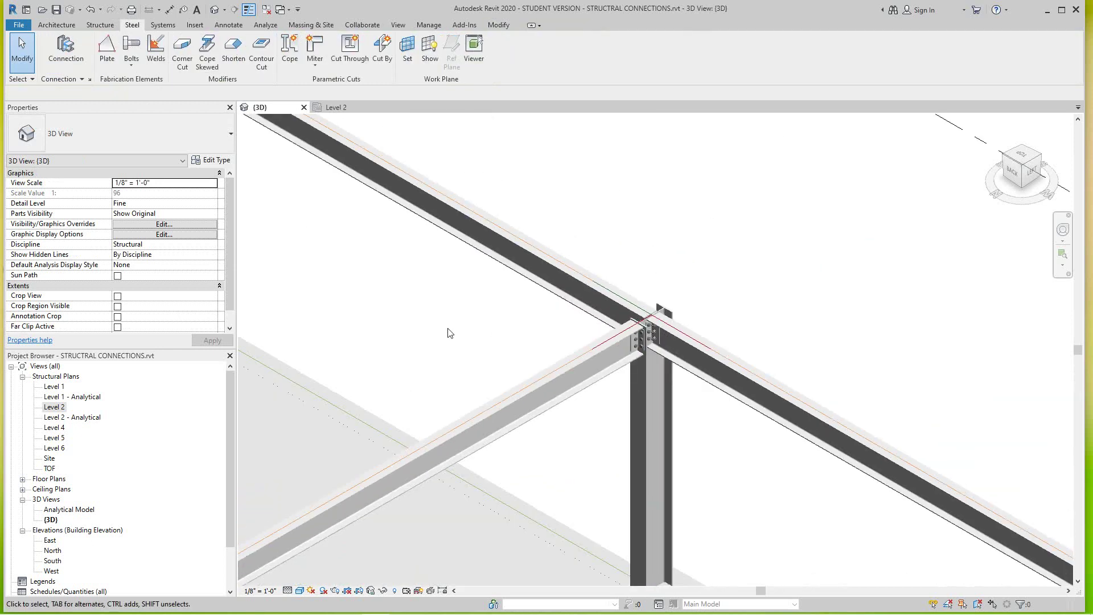
pyautogui.moveTo(447, 330); pyautogui.dragTo(628, 369, button='middle')
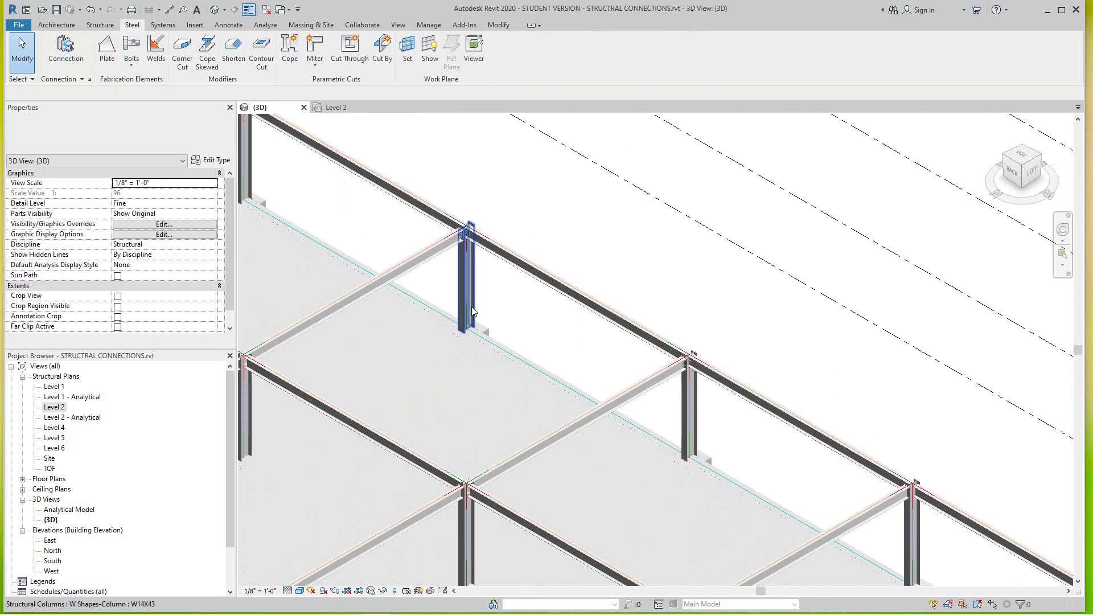
pyautogui.scroll(4, 472, 310)
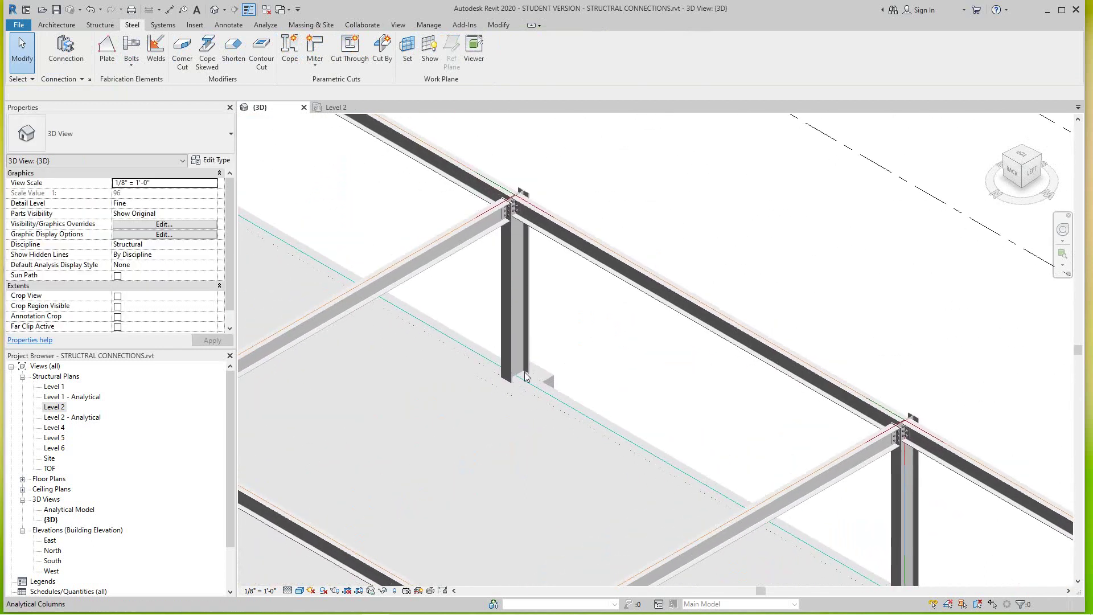
pyautogui.scroll(2, 529, 370)
pyautogui.scroll(-6, 563, 333)
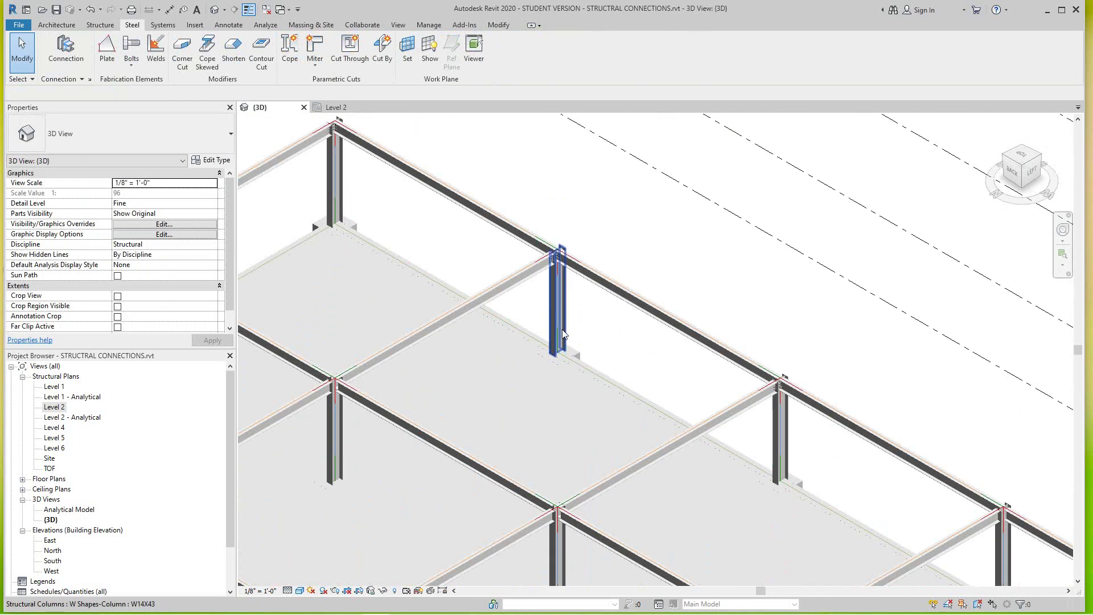
pyautogui.scroll(5, 450, 265)
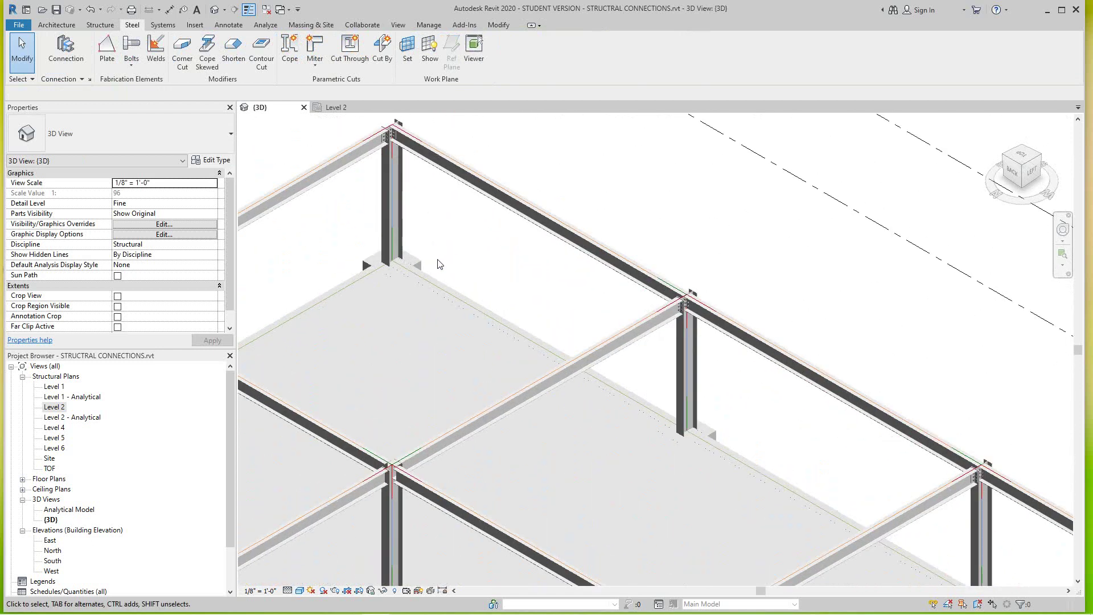
pyautogui.moveTo(497, 269); pyautogui.dragTo(529, 271, button='middle')
pyautogui.scroll(2, 485, 275)
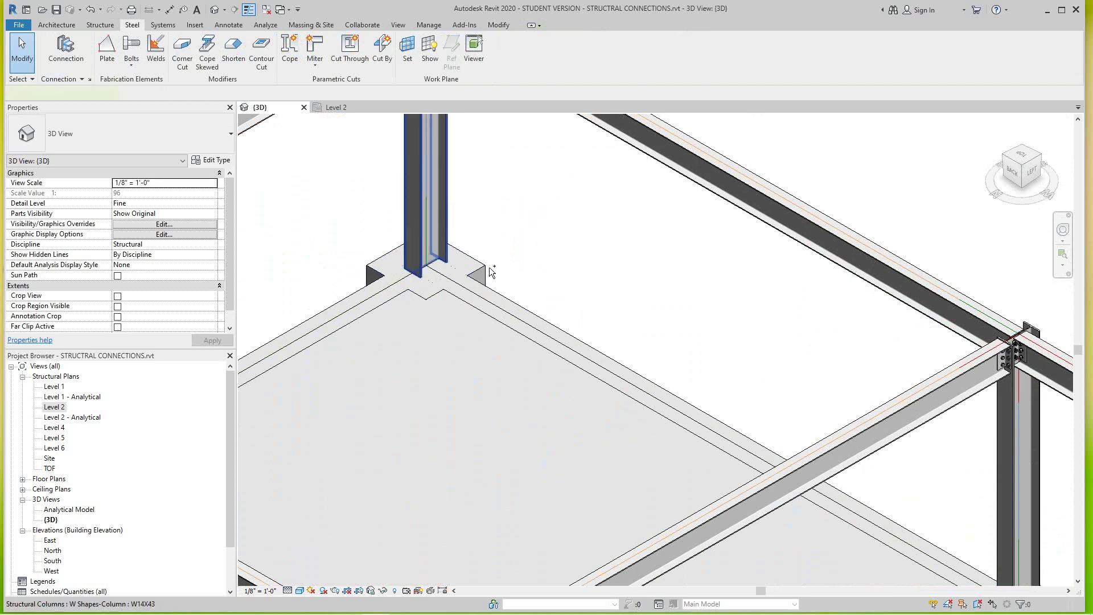
# Connect the A-5 W14X43 column to its concrete pedestal and switch the connection type to Base plate.
pyautogui.click(489, 268)
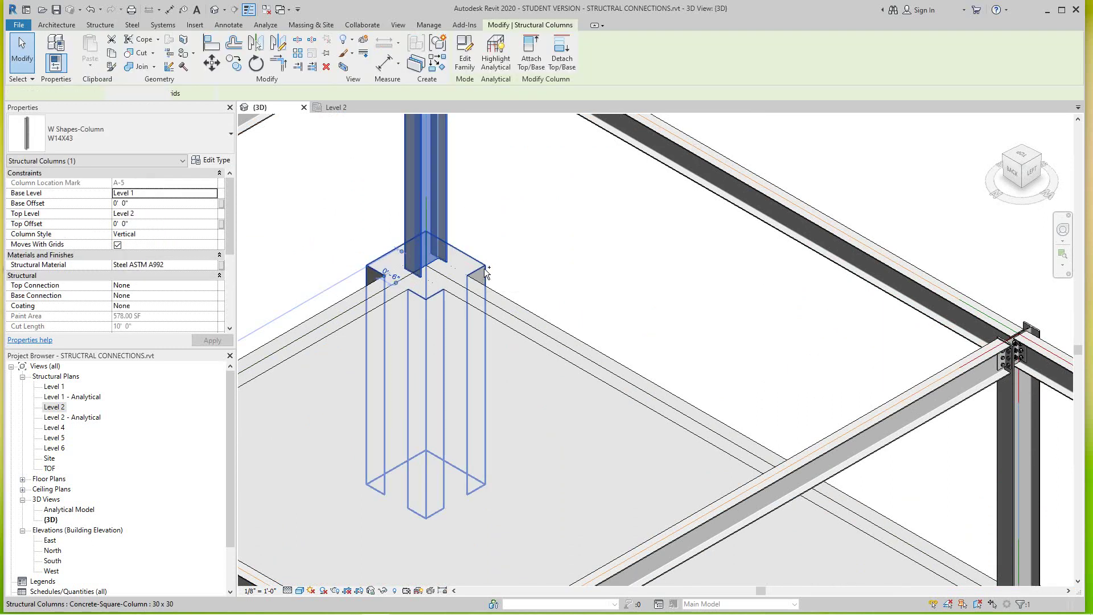
pyautogui.keyDown('ctrl'); pyautogui.click(485, 273); pyautogui.keyUp('ctrl')
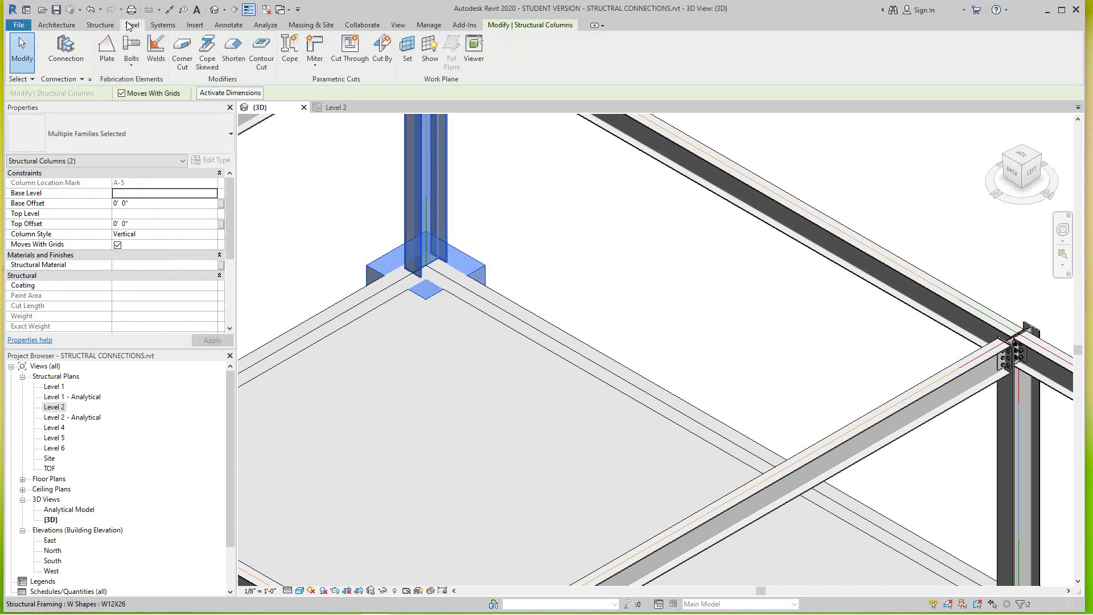
pyautogui.click(66, 50)
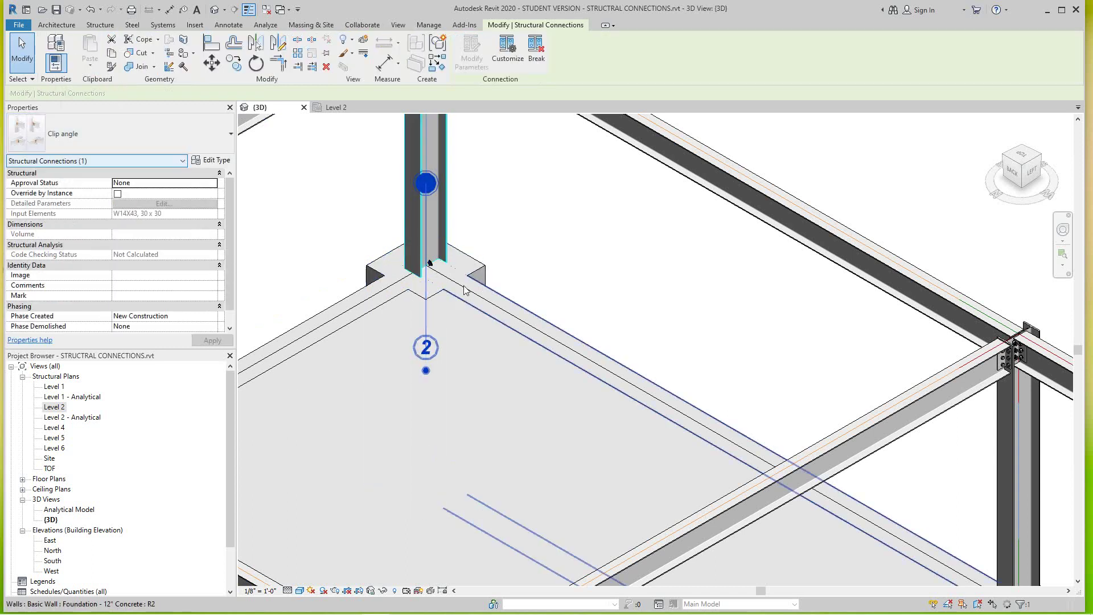
pyautogui.click(230, 135)
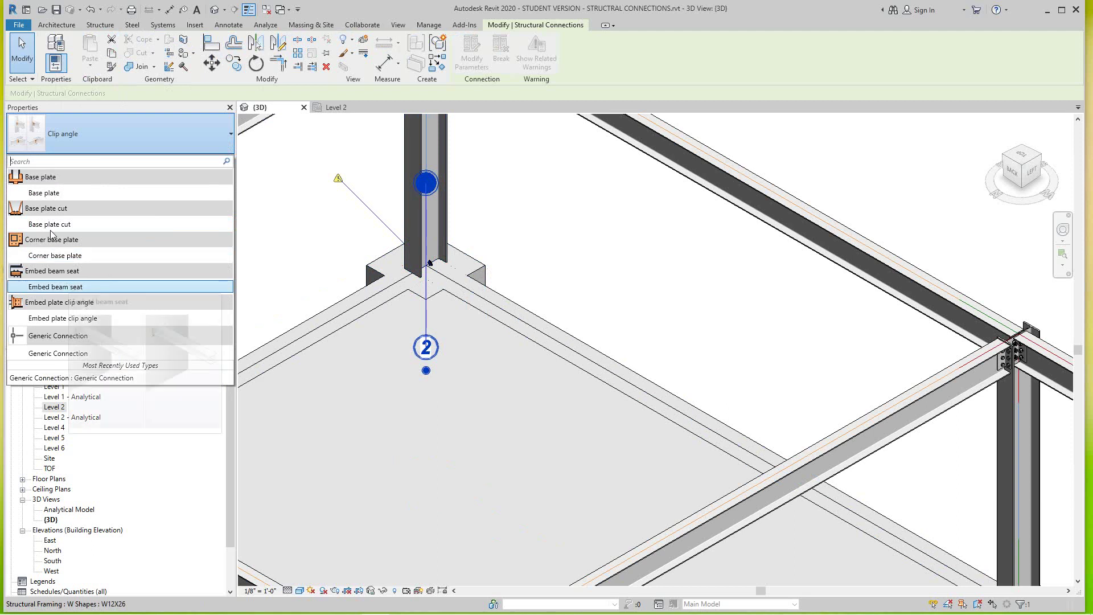
pyautogui.click(50, 194)
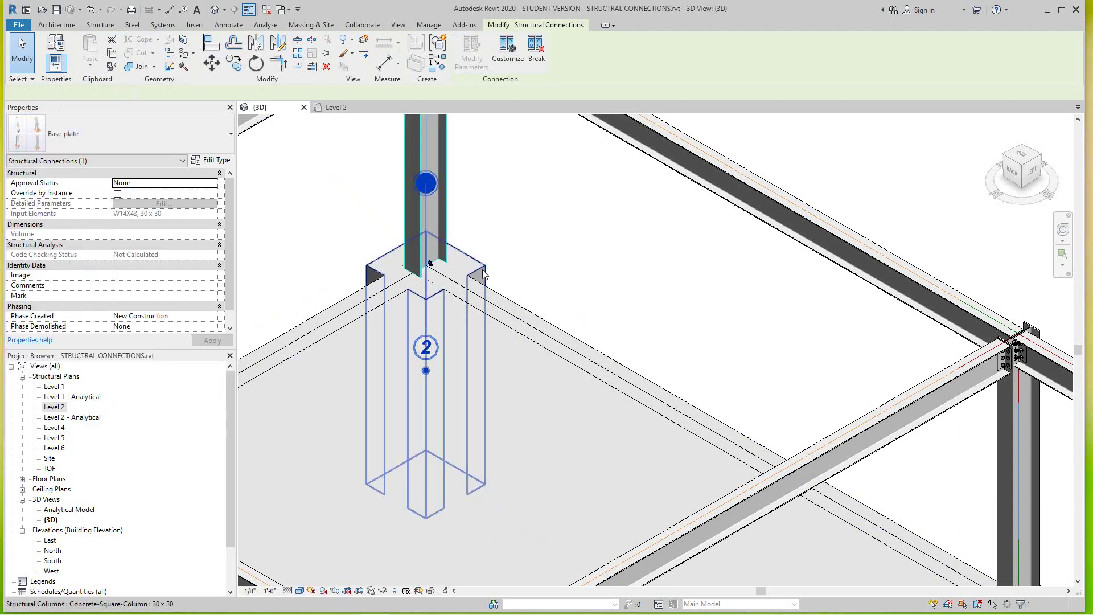
# Check the column, then select the new Base plate connection.
pyautogui.click(427, 218)
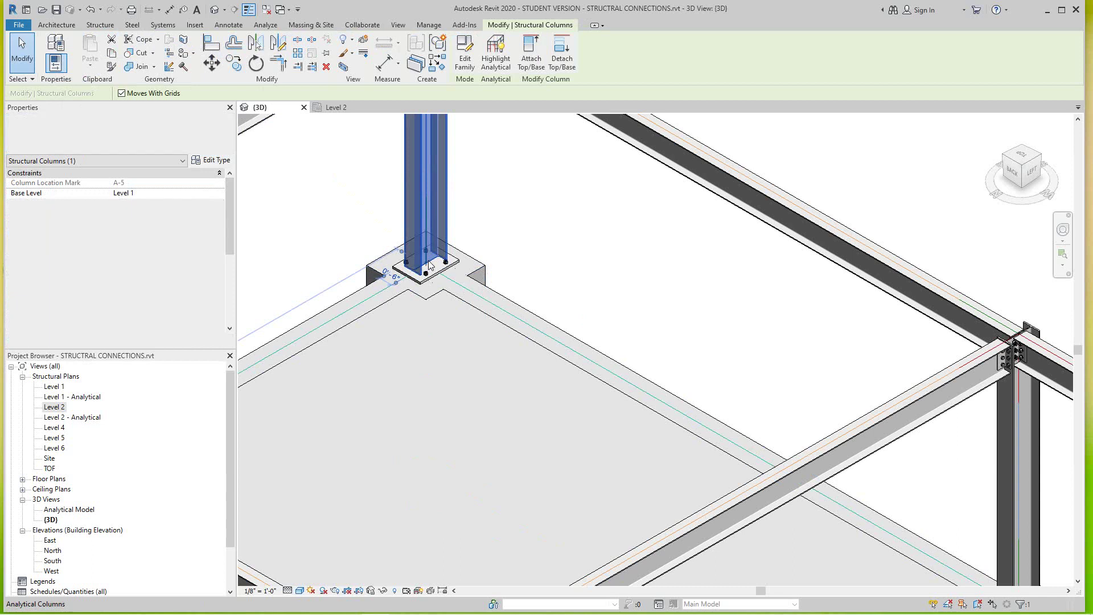
pyautogui.press('Escape')
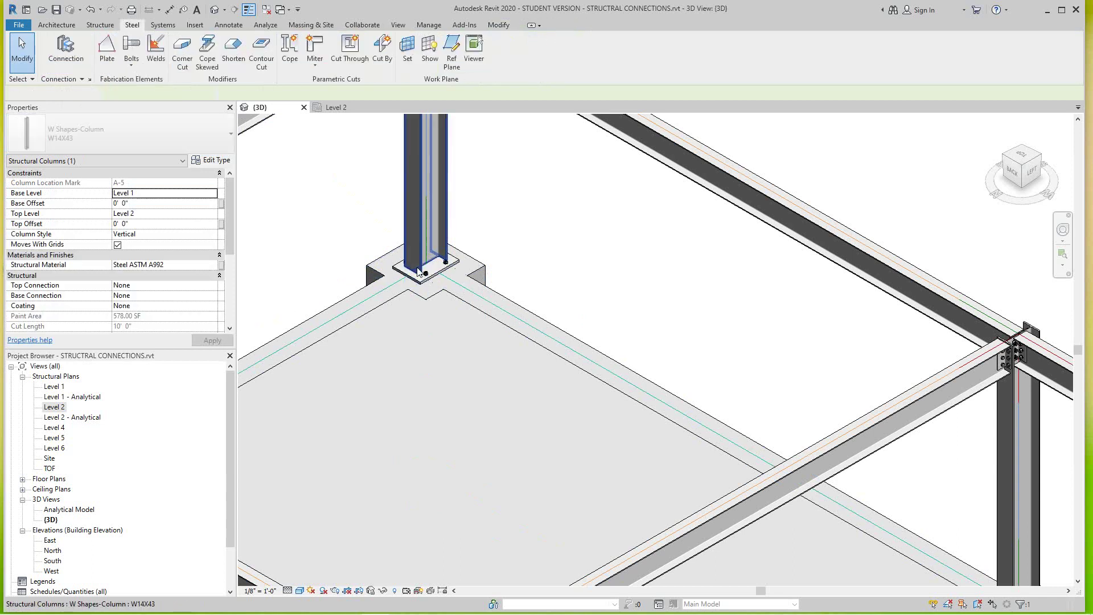
pyautogui.scroll(3, 421, 272)
pyautogui.scroll(-3, 665, 273)
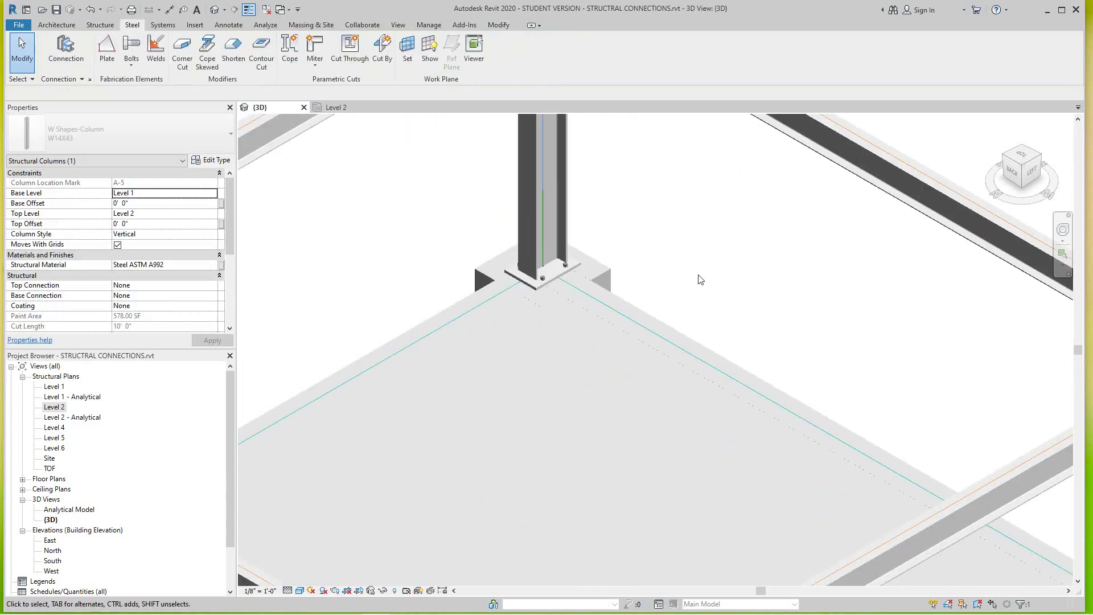
pyautogui.scroll(-5, 744, 292)
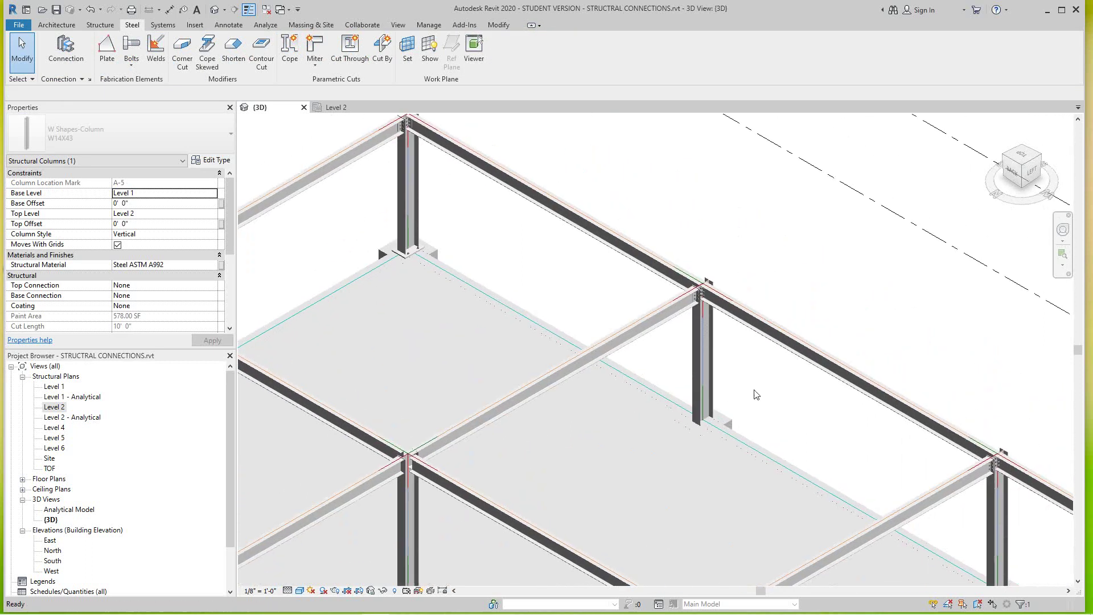
pyautogui.scroll(5, 683, 370)
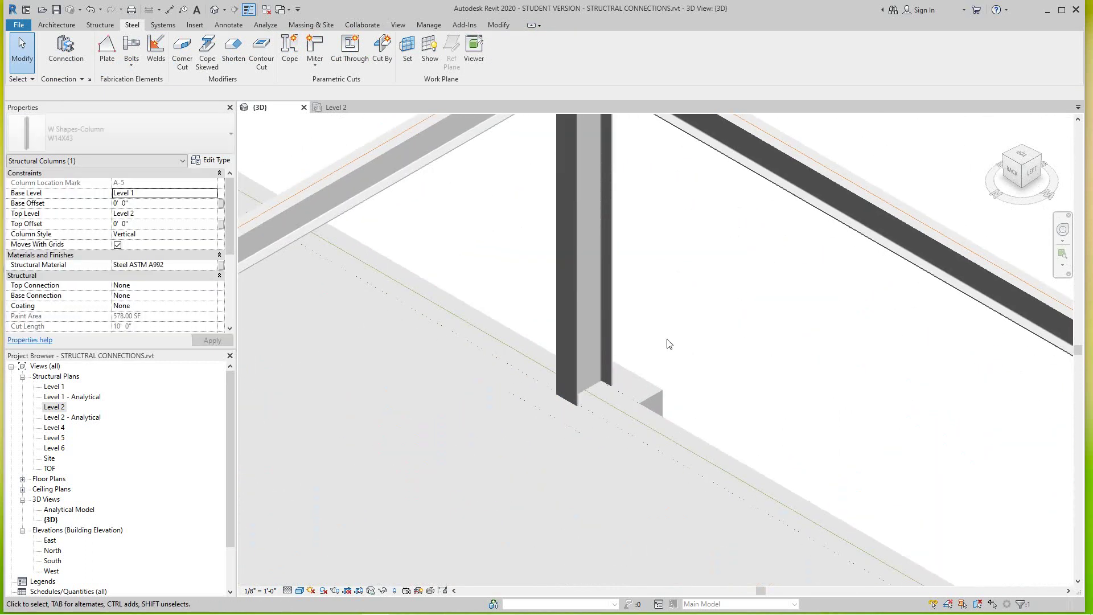
pyautogui.scroll(-5, 654, 345)
pyautogui.scroll(2, 634, 361)
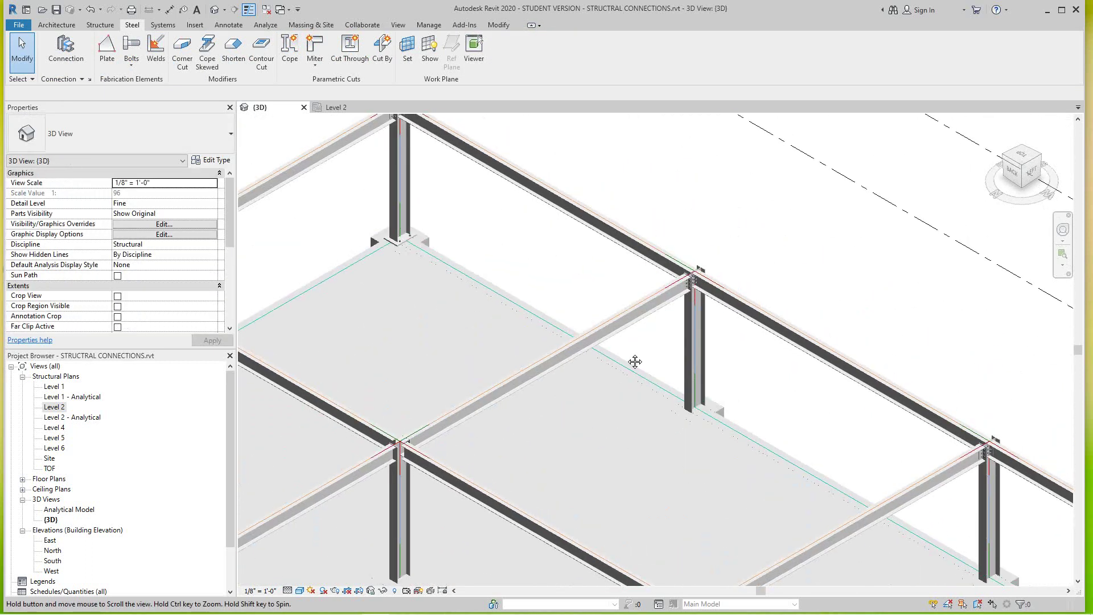
pyautogui.click(409, 241)
# Place a matching Base plate on the A-4 W14X43 column and its 30 x 30 pedestal.
pyautogui.rightClick(409, 238)
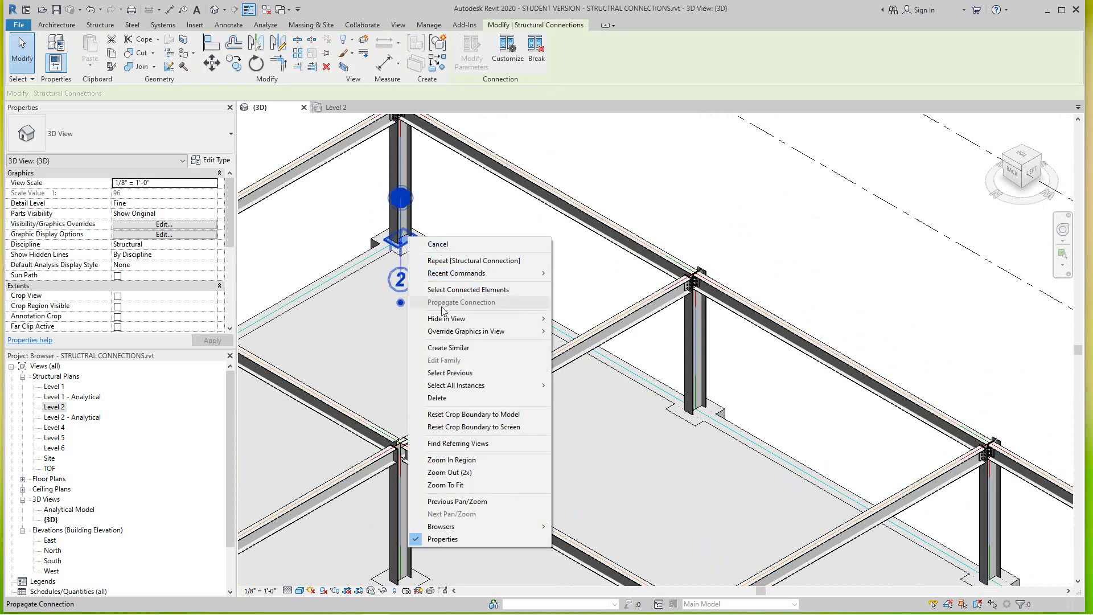
pyautogui.click(454, 349)
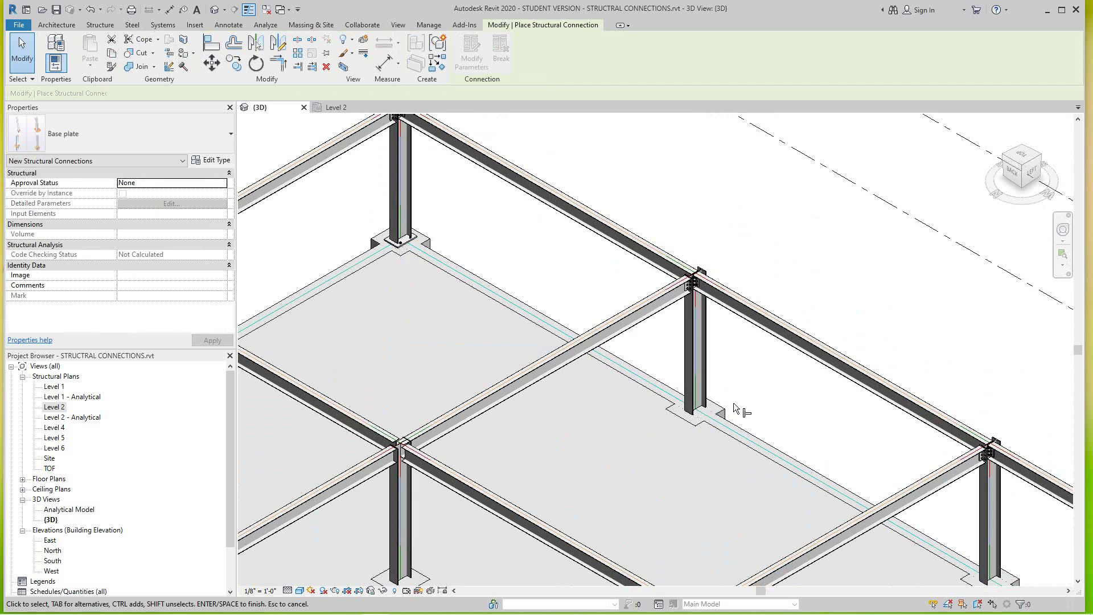
pyautogui.scroll(3, 728, 412)
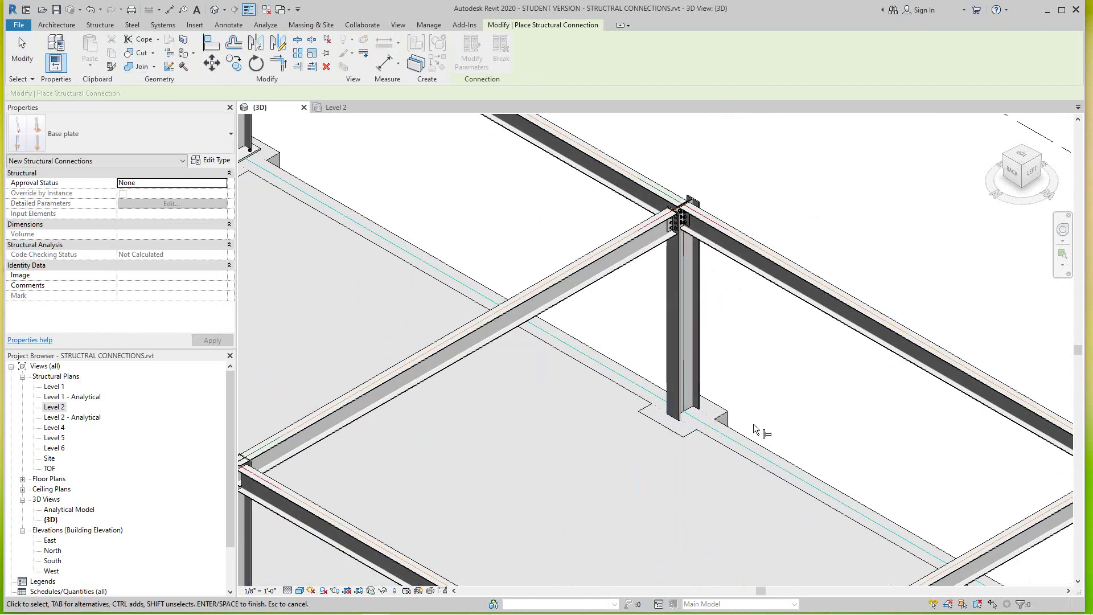
pyautogui.click(731, 415)
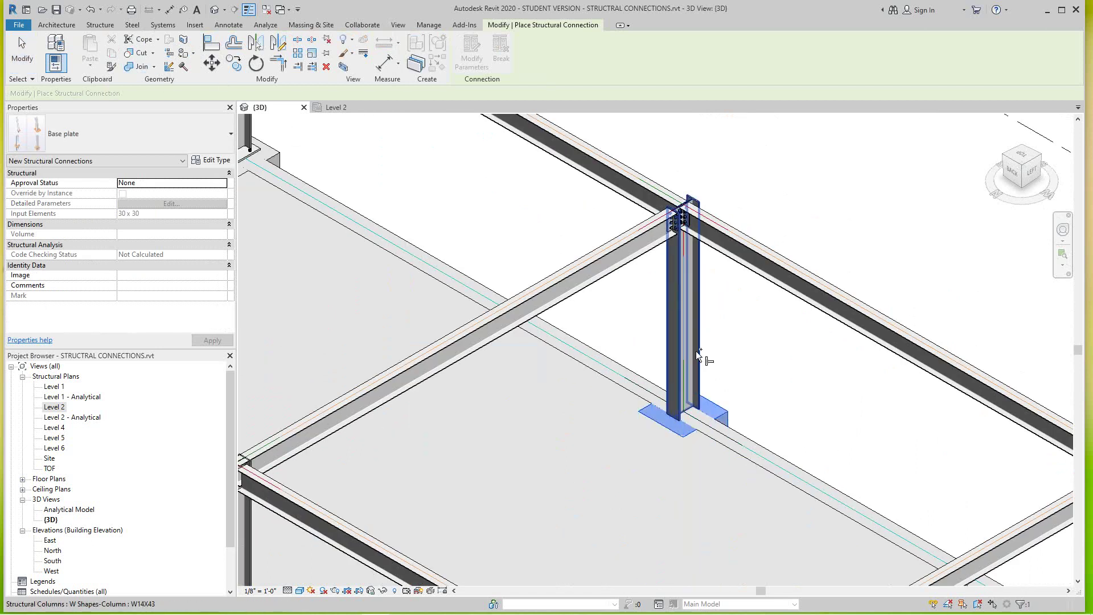
pyautogui.click(714, 419)
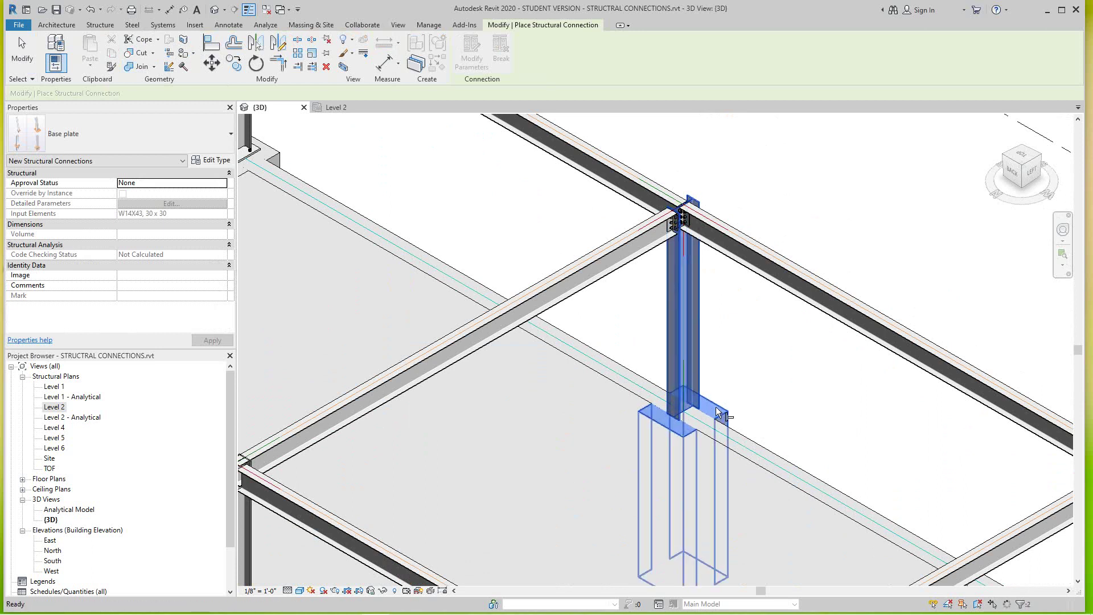
pyautogui.press('Return')
# Select the A-4 column and its new base plate to check them.
pyautogui.scroll(5, 692, 419)
pyautogui.press('Escape')
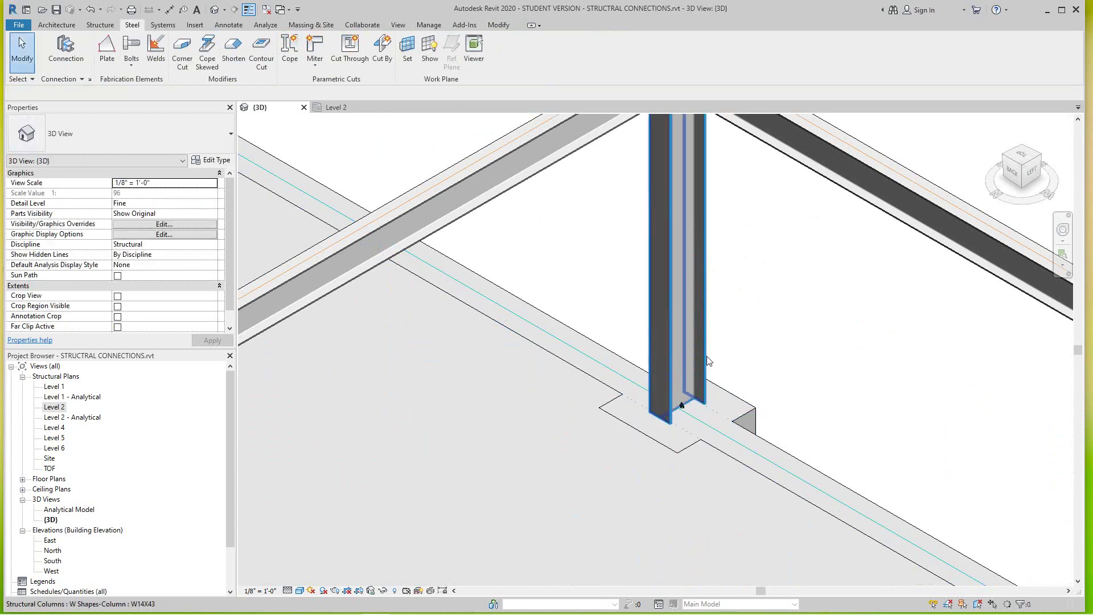
pyautogui.click(681, 406)
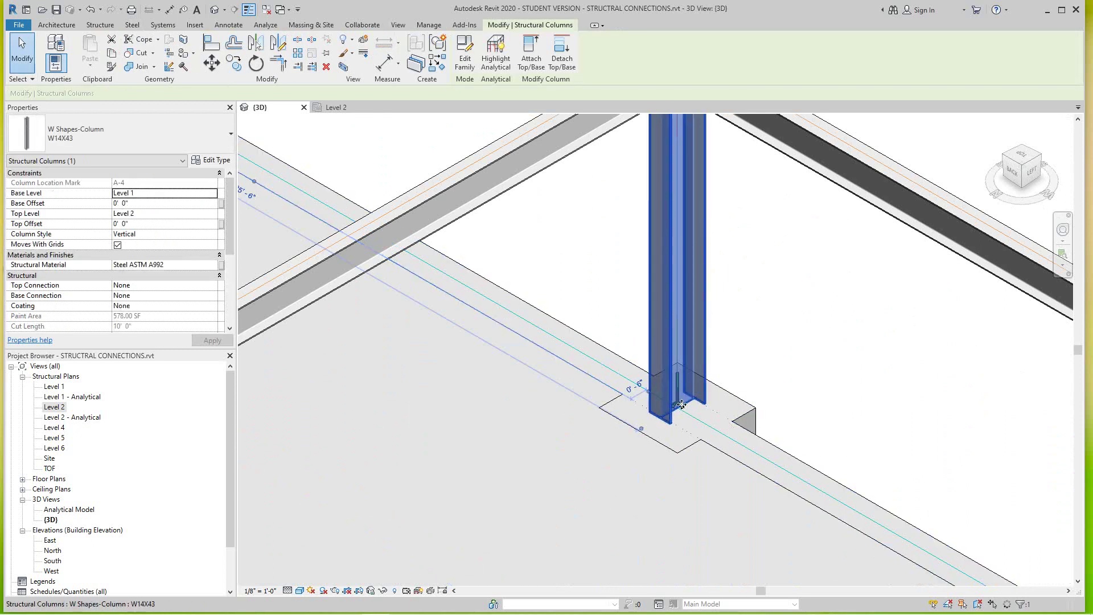
pyautogui.click(681, 407)
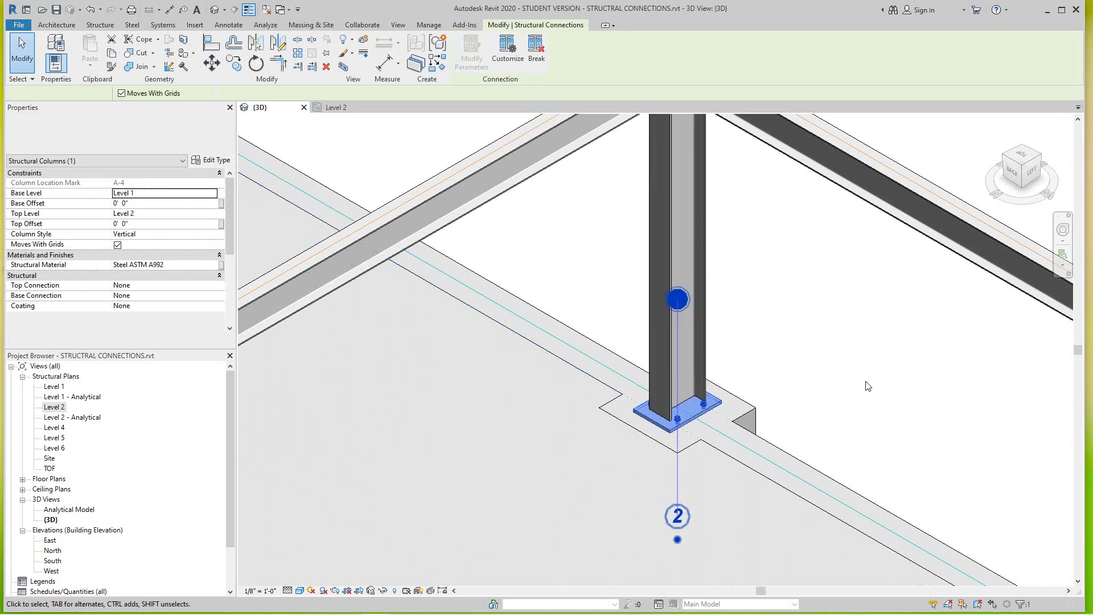
pyautogui.press('Escape')
pyautogui.scroll(-6, 862, 386)
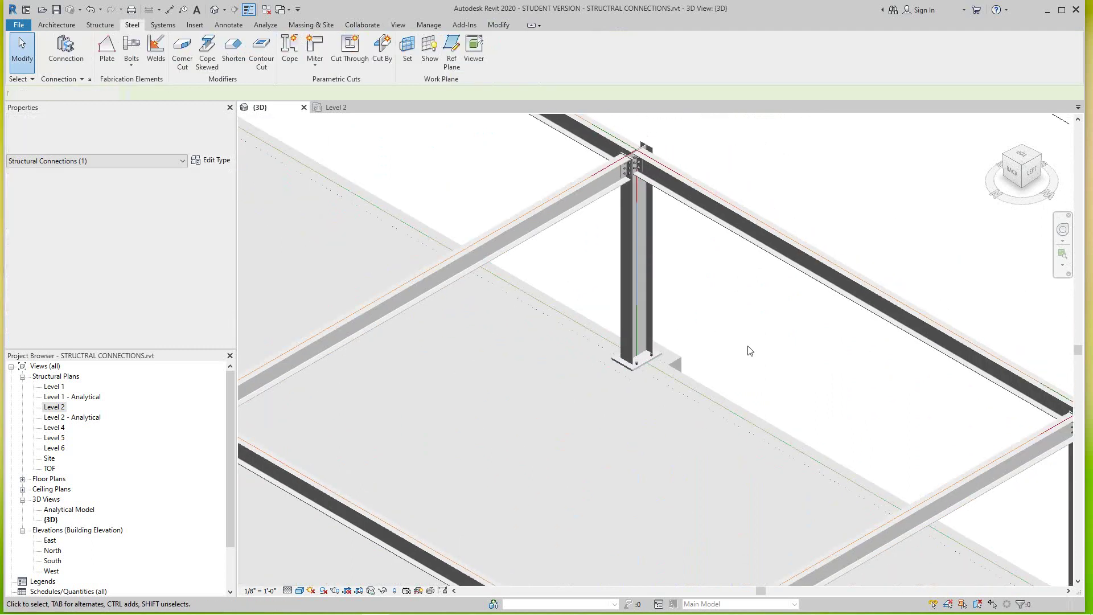
# Select the base plate at the column foot and enable Override by Instance.
pyautogui.click(755, 351)
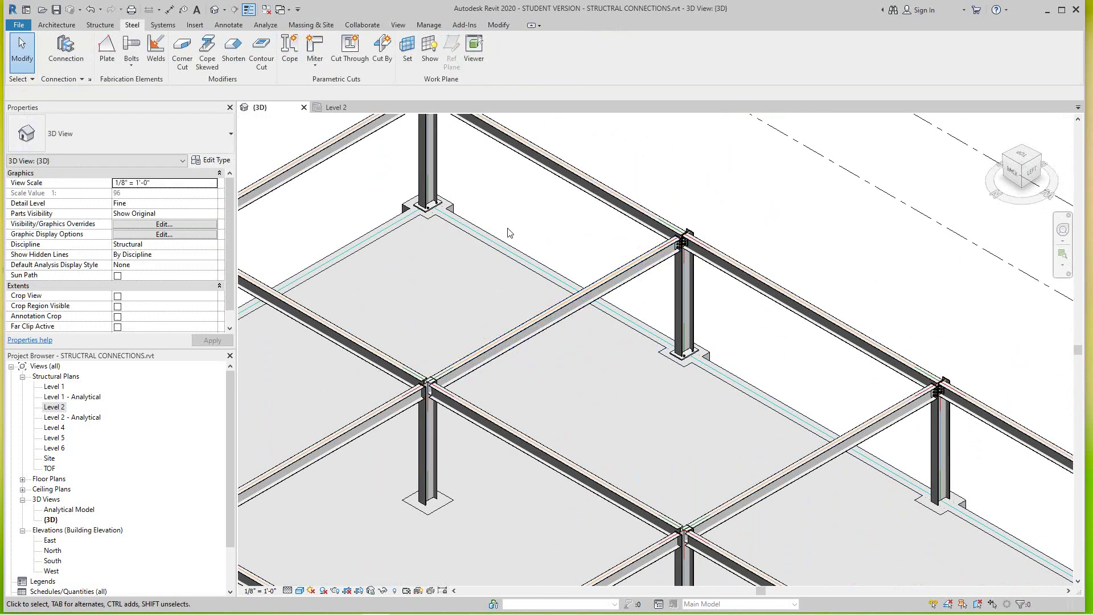
pyautogui.moveTo(525, 246); pyautogui.dragTo(553, 307, button='middle')
pyautogui.scroll(4, 491, 174)
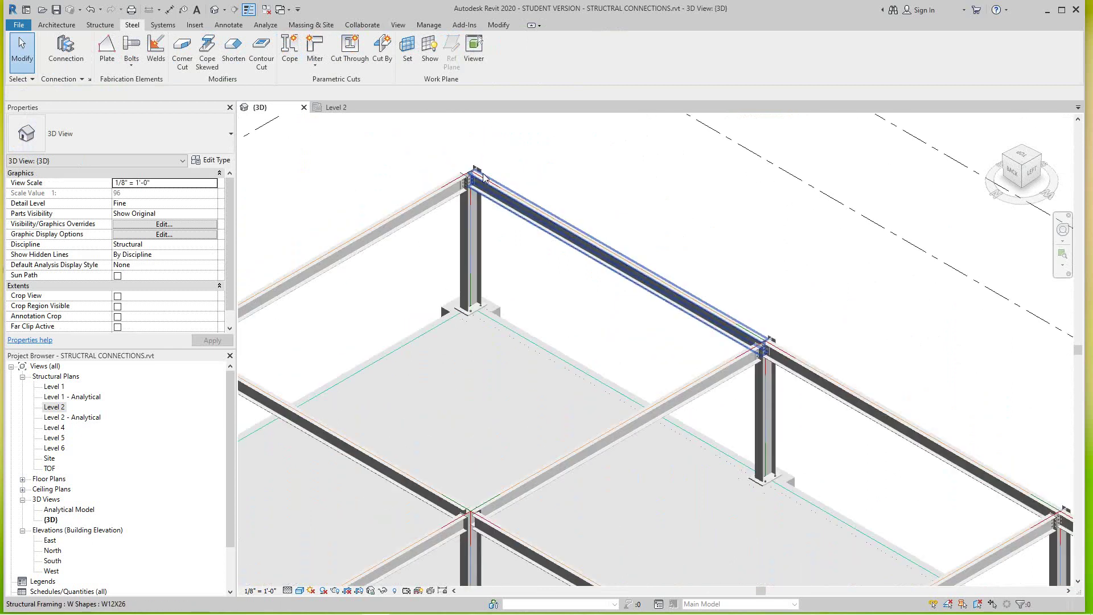
pyautogui.scroll(-1, 490, 173)
pyautogui.scroll(1, 510, 356)
pyautogui.scroll(2, 510, 356)
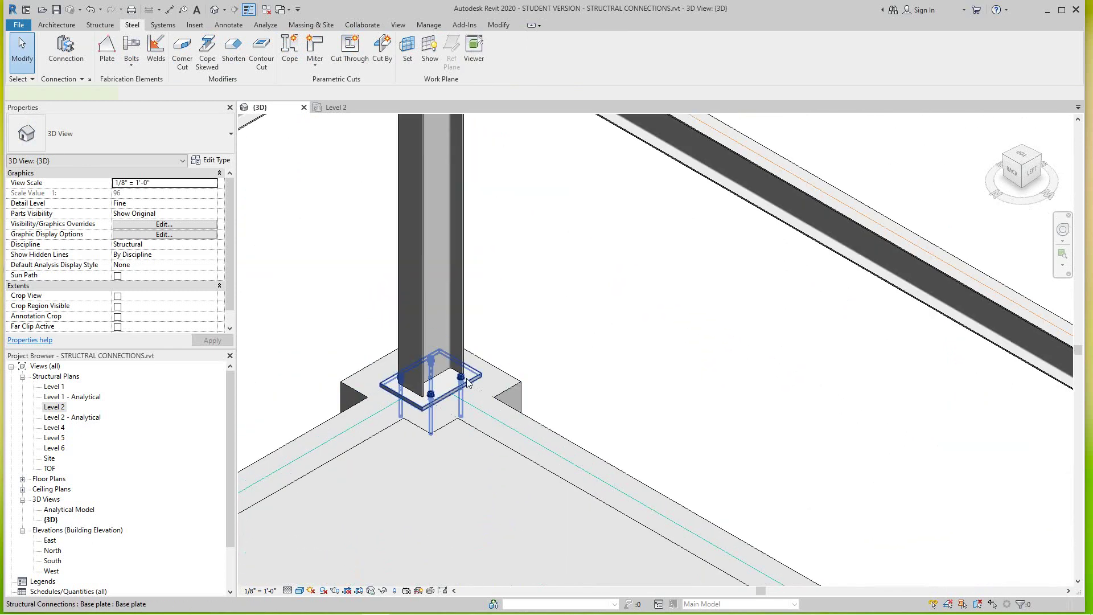
pyautogui.click(468, 375)
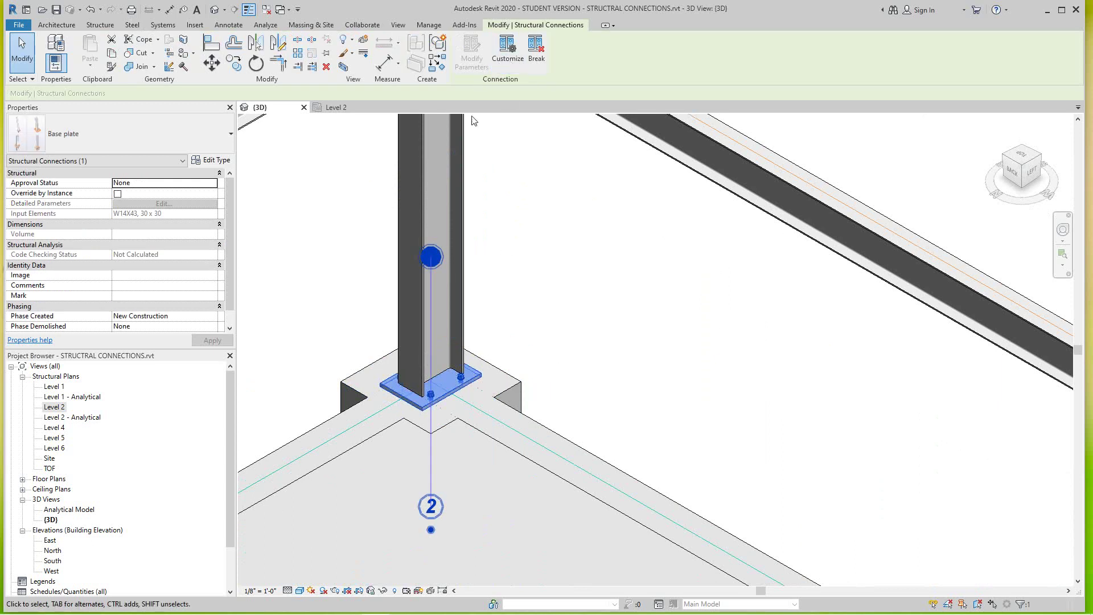
pyautogui.click(117, 194)
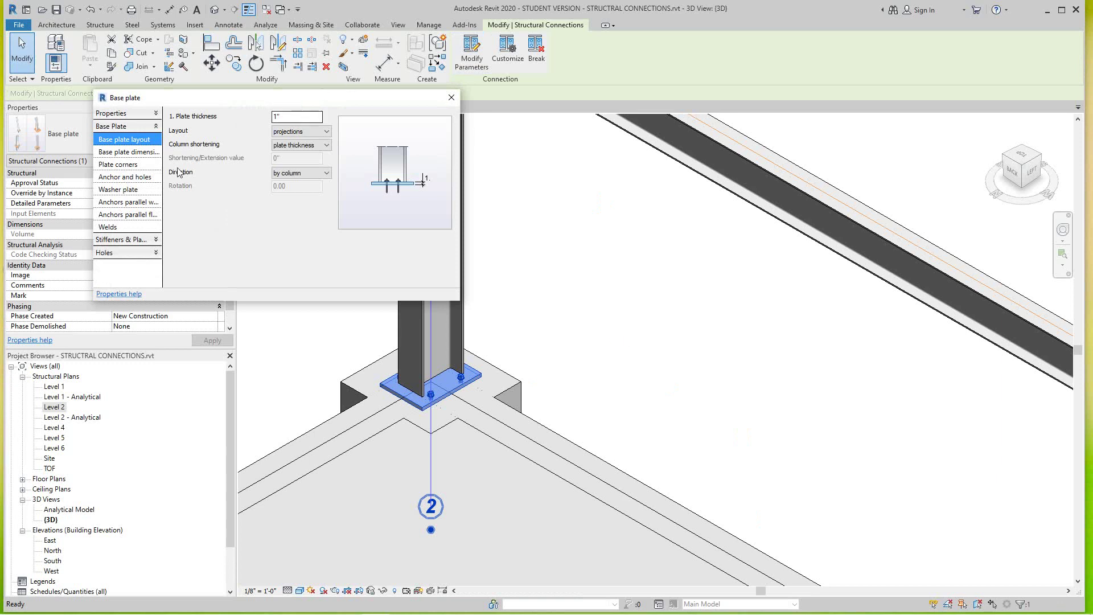
# Review the base plate dimensions, plate corners, anchors and holes, and welds pages, then return to layout.
pyautogui.click(140, 154)
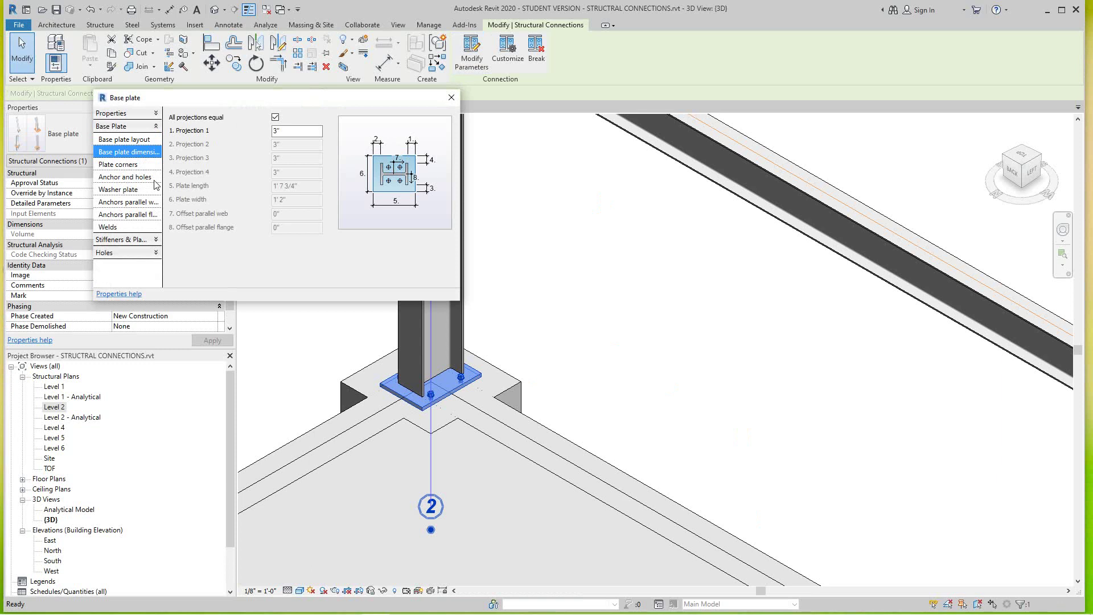
pyautogui.click(128, 167)
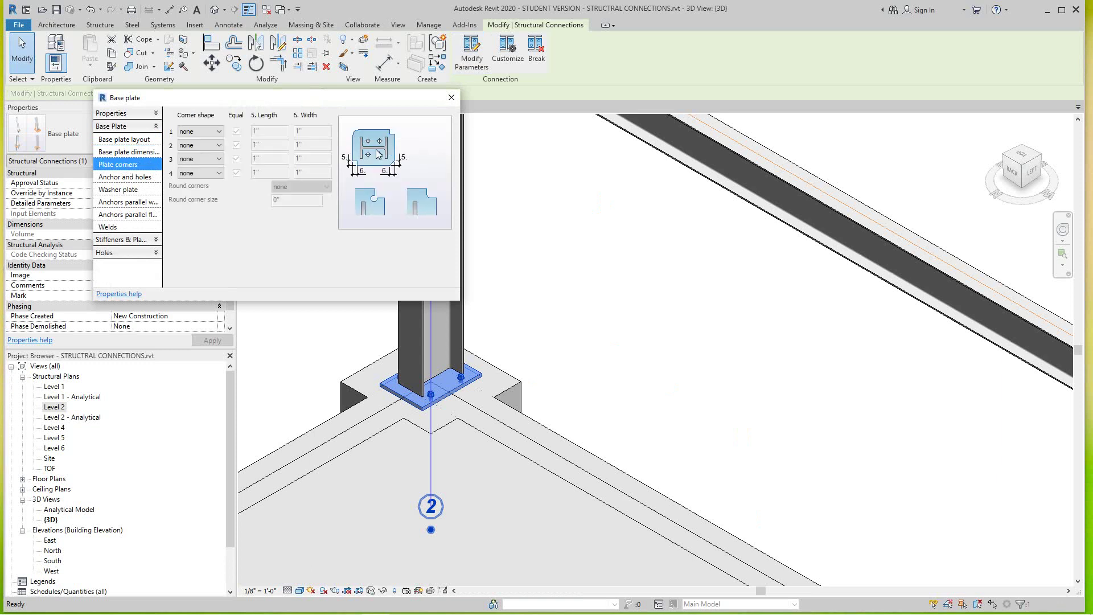
pyautogui.click(135, 179)
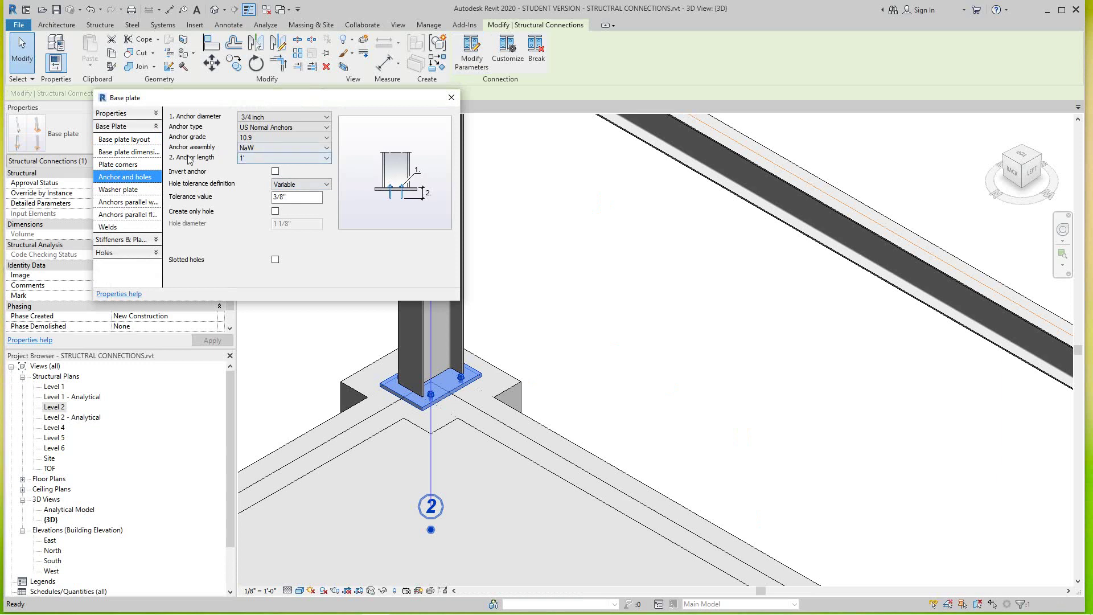
pyautogui.click(132, 227)
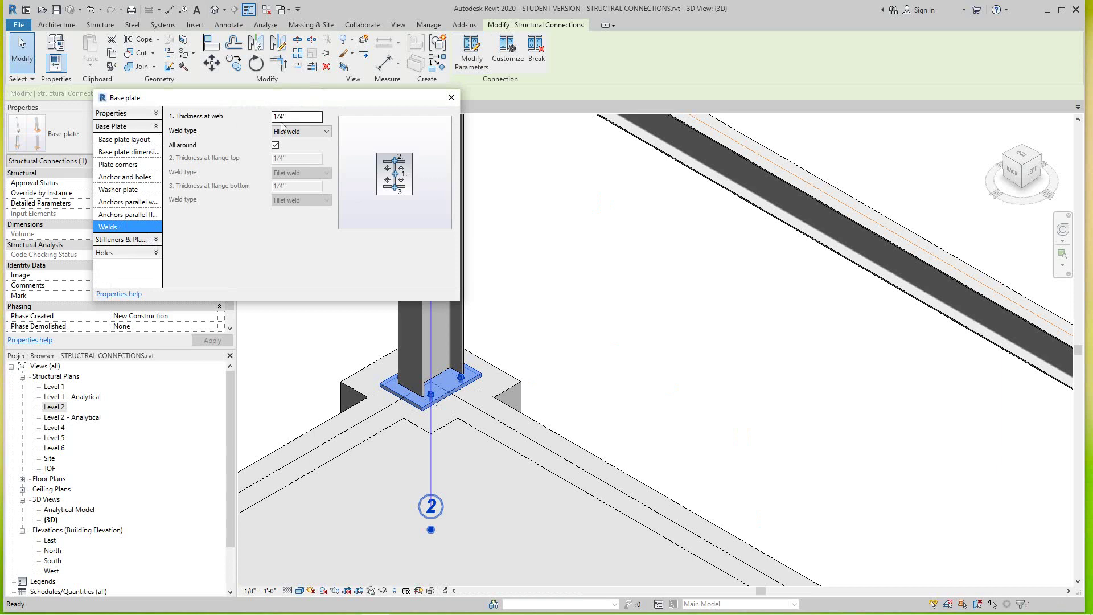
pyautogui.click(136, 139)
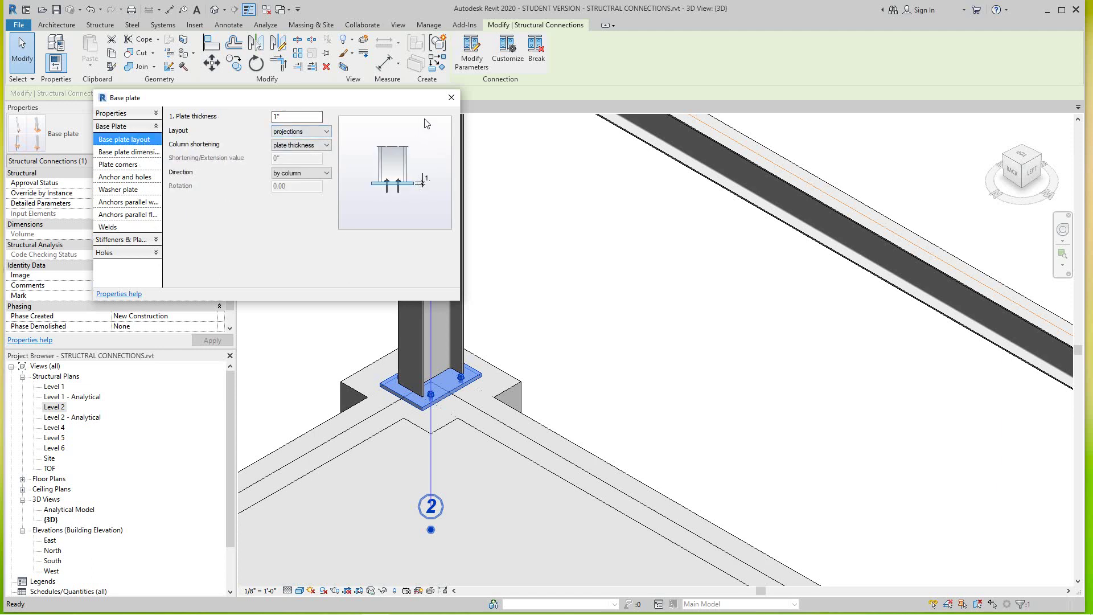
# Close the base plate dialog, select the column-top Clip angle, and enable Override by Instance.
pyautogui.click(450, 100)
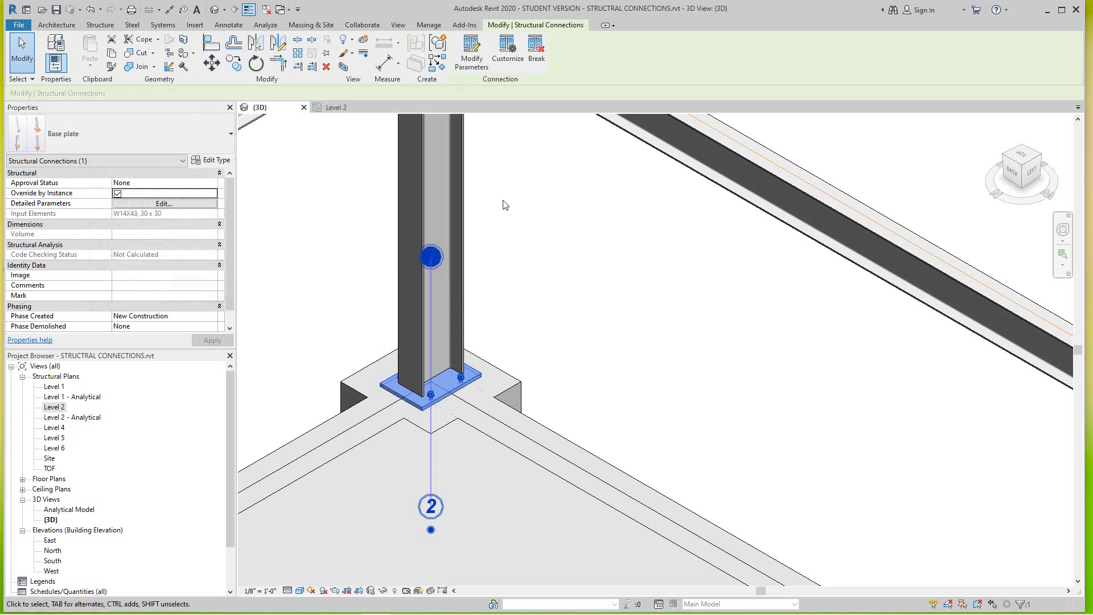
pyautogui.scroll(-2, 518, 258)
pyautogui.scroll(-2, 518, 258)
pyautogui.press('Escape')
pyautogui.scroll(-2, 514, 282)
pyautogui.scroll(1, 478, 233)
pyautogui.scroll(4, 481, 234)
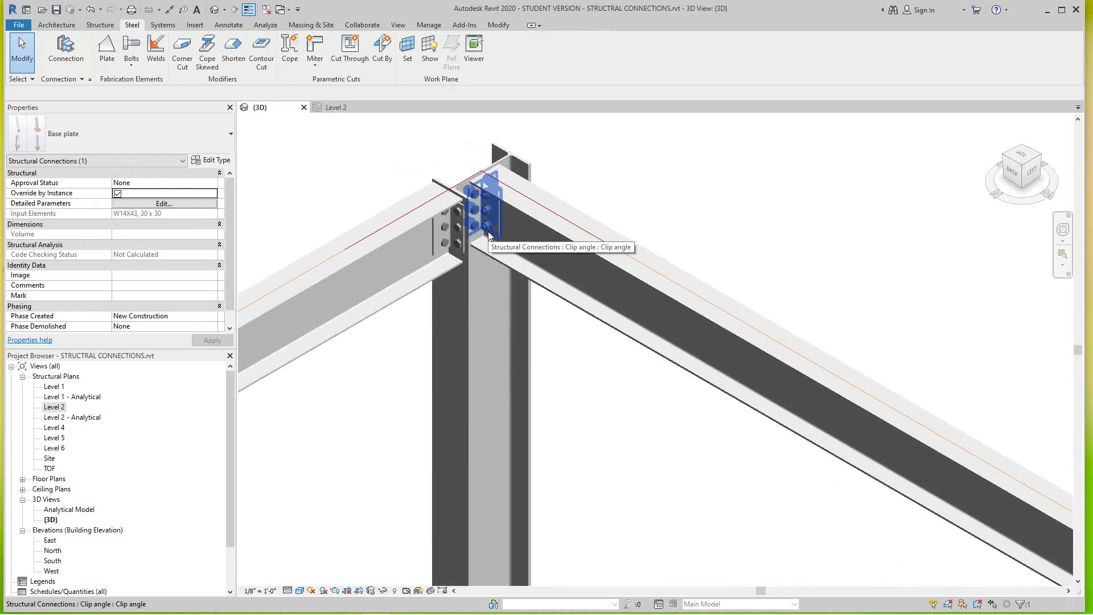
pyautogui.click(488, 235)
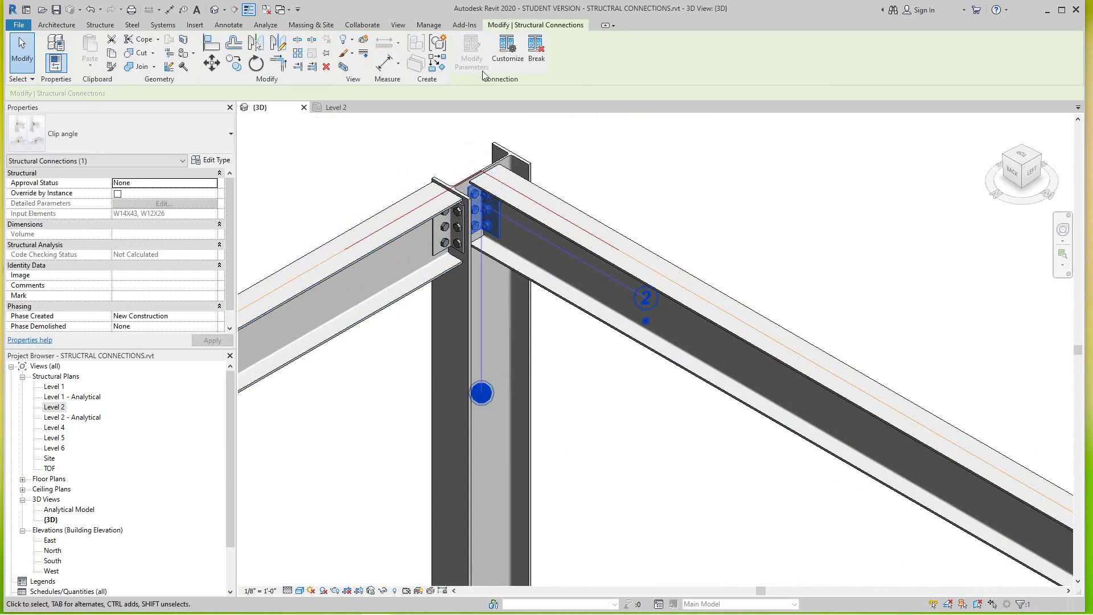
pyautogui.click(130, 198)
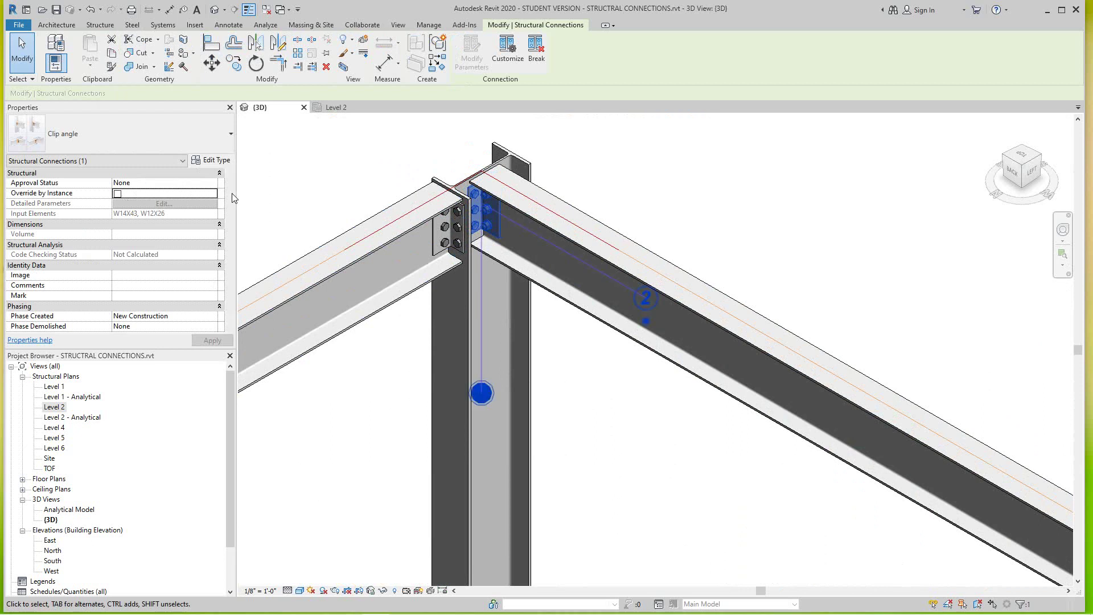
pyautogui.click(118, 195)
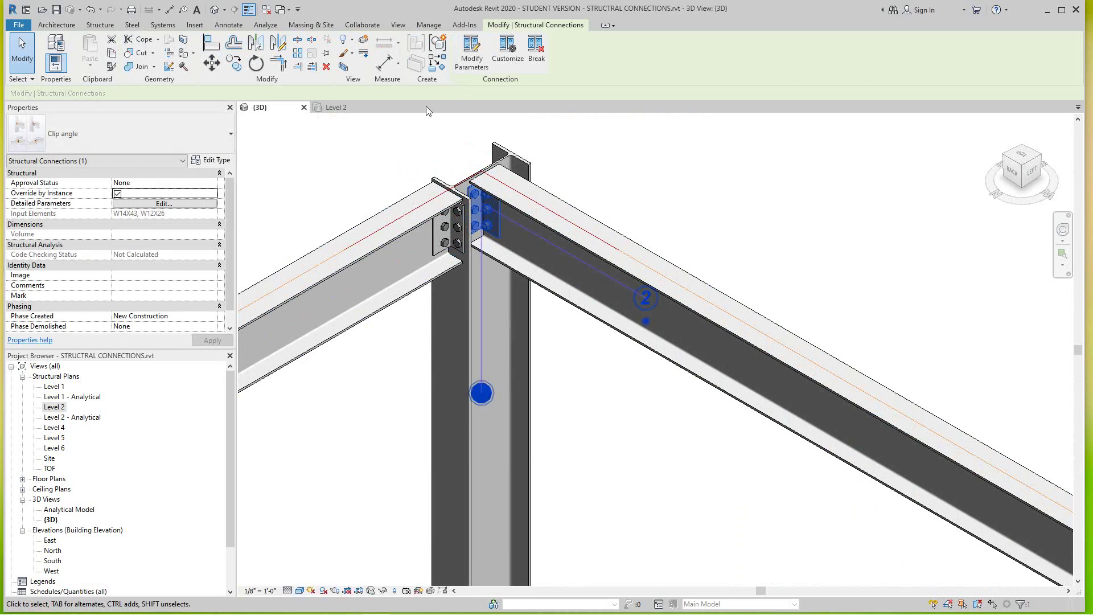
# Open the clip angle's detailed parameters and confirm double L4X3X1/4 angles.
pyautogui.click(469, 50)
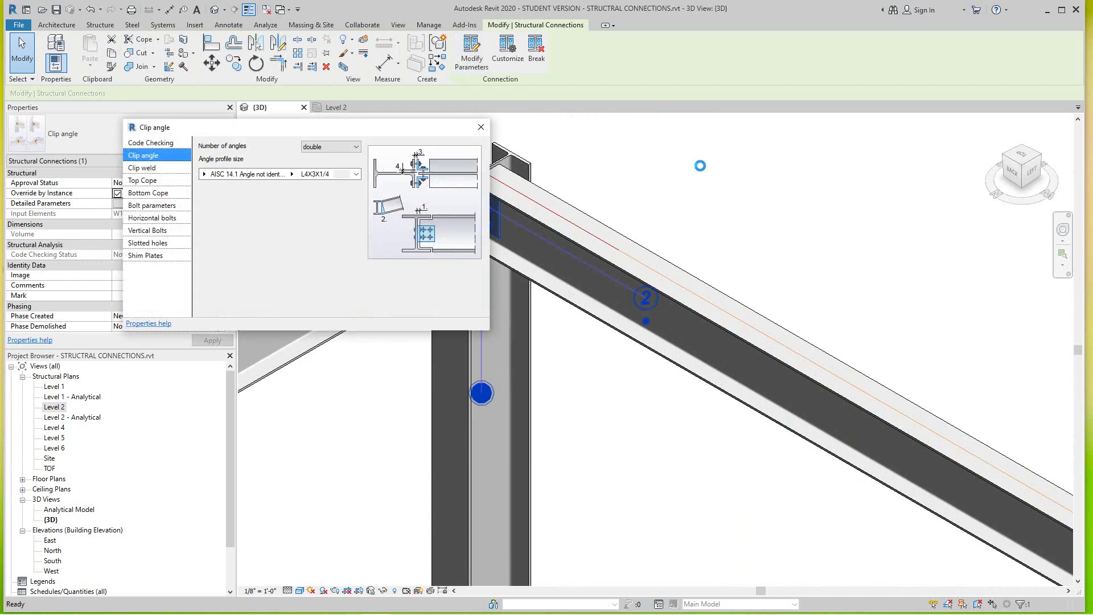
pyautogui.click(356, 174)
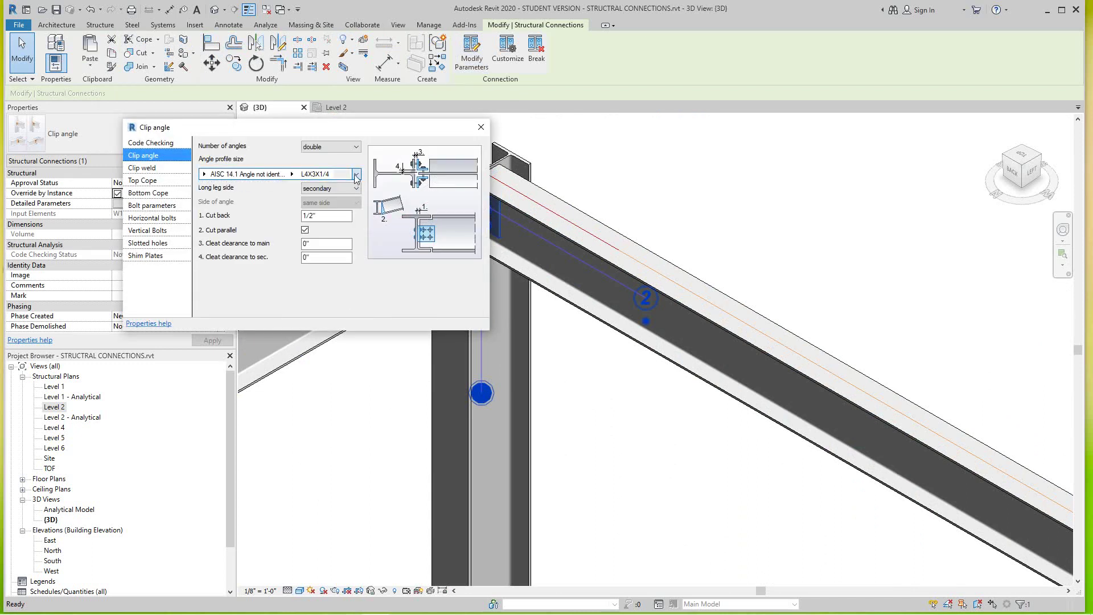
pyautogui.click(355, 147)
pyautogui.click(358, 155)
# Review the Bolt parameters, Horizontal bolts, Slotted holes and Shim Plates pages, then return to Clip angle.
pyautogui.click(166, 206)
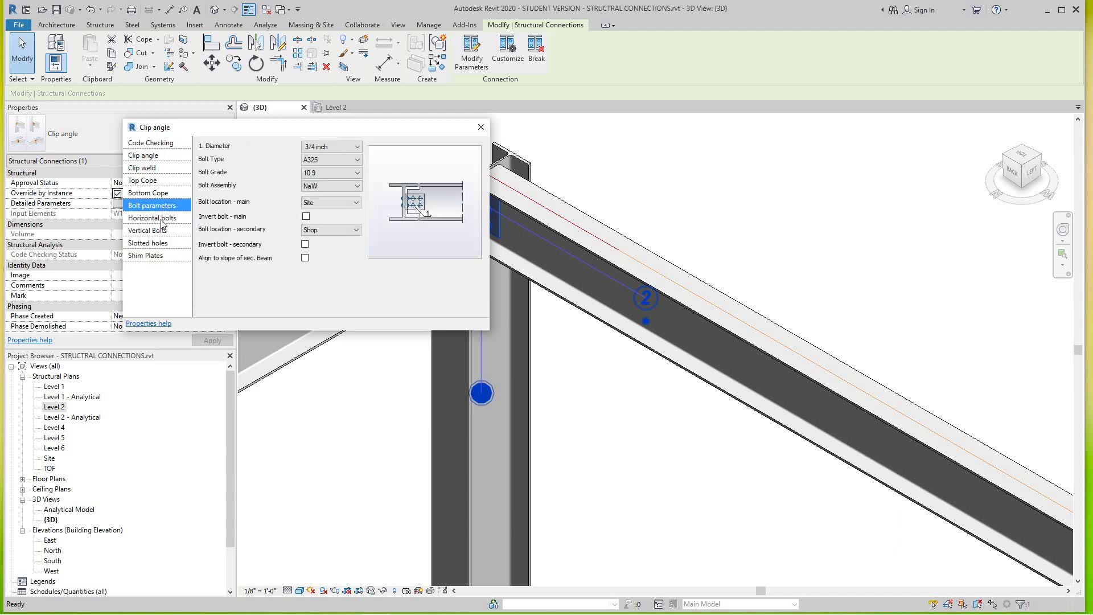
pyautogui.click(162, 222)
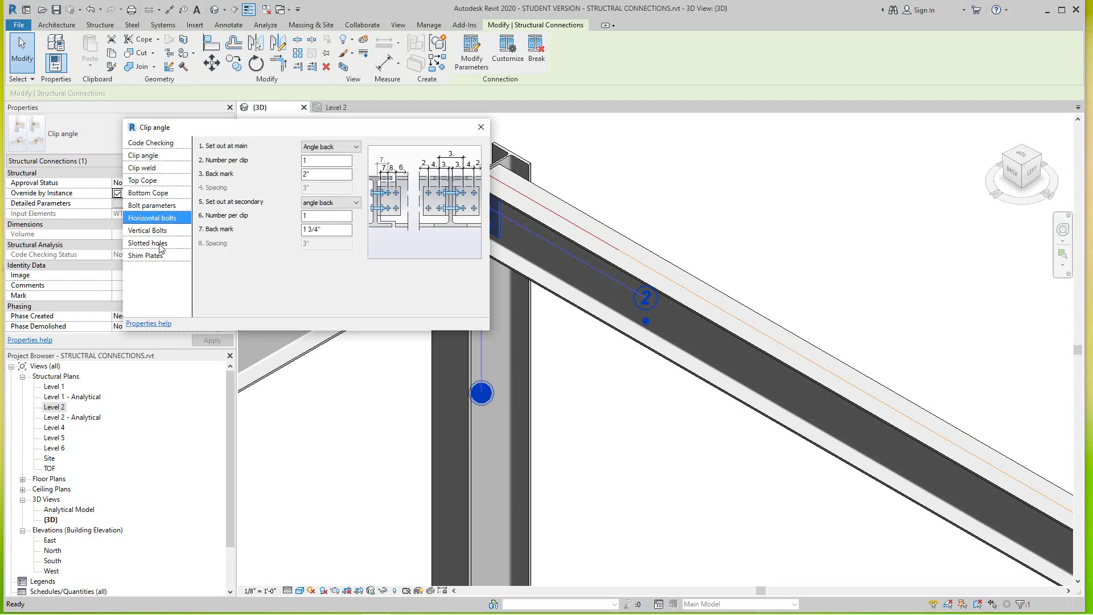
pyautogui.click(161, 244)
pyautogui.click(161, 256)
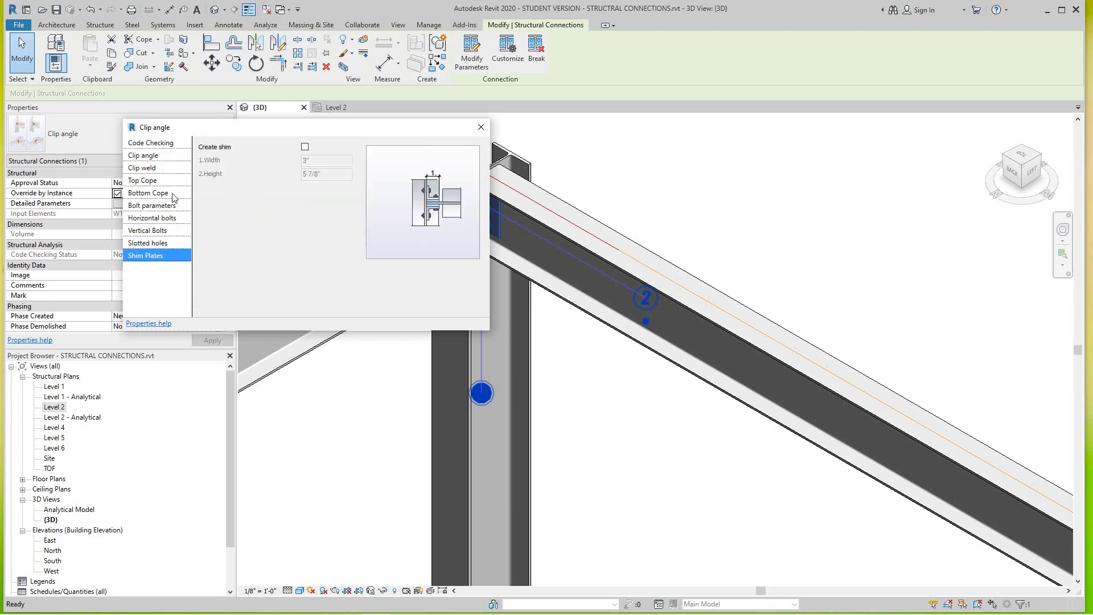
pyautogui.click(156, 157)
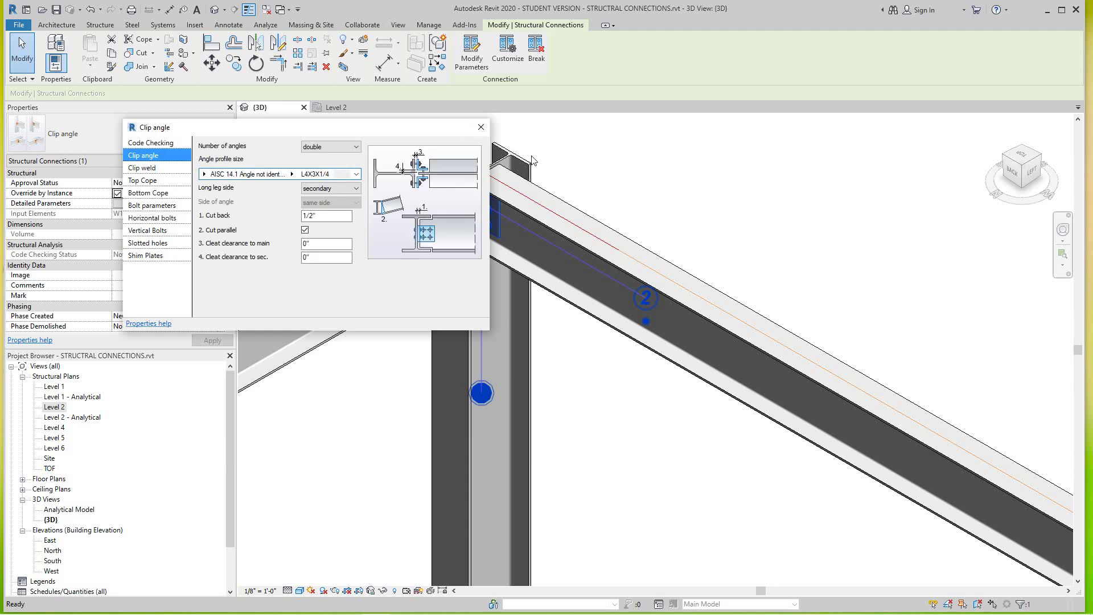
pyautogui.scroll(-5, 562, 169)
pyautogui.scroll(-4, 798, 197)
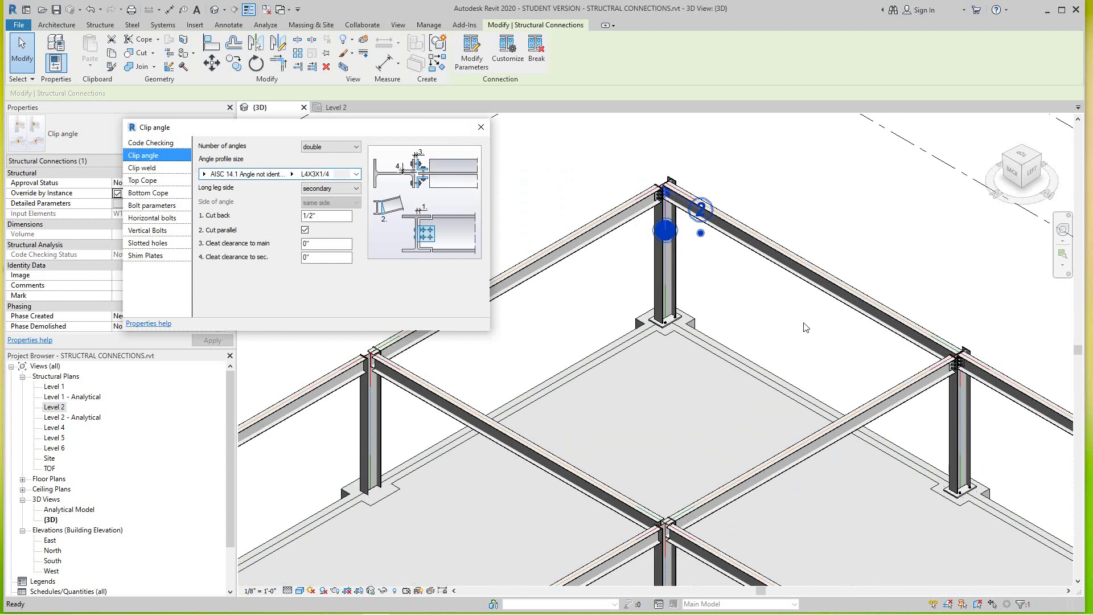
pyautogui.scroll(-3, 797, 296)
pyautogui.moveTo(805, 330); pyautogui.dragTo(608, 206, button='middle')
pyautogui.scroll(-3, 608, 207)
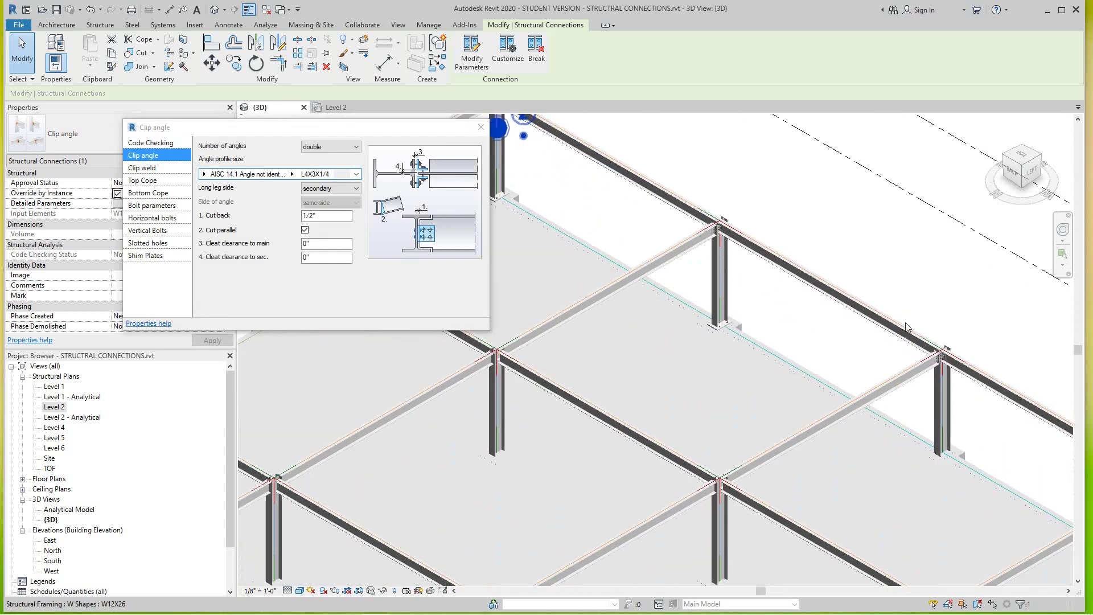
pyautogui.moveTo(795, 318); pyautogui.dragTo(843, 336, button='middle')
pyautogui.scroll(-2, 866, 346)
pyautogui.scroll(5, 712, 320)
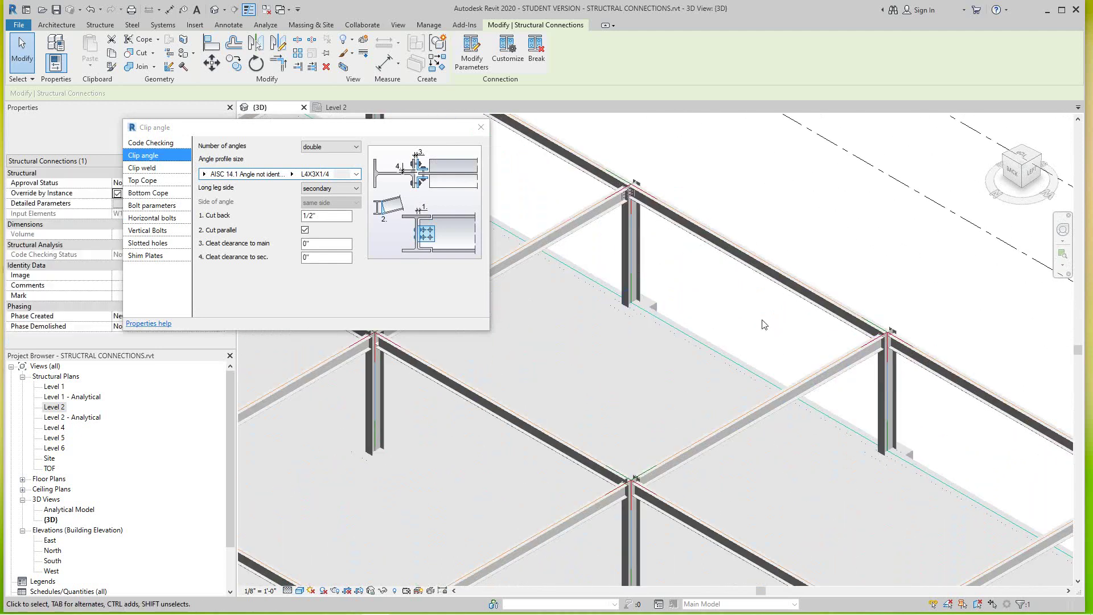
pyautogui.scroll(-3, 749, 299)
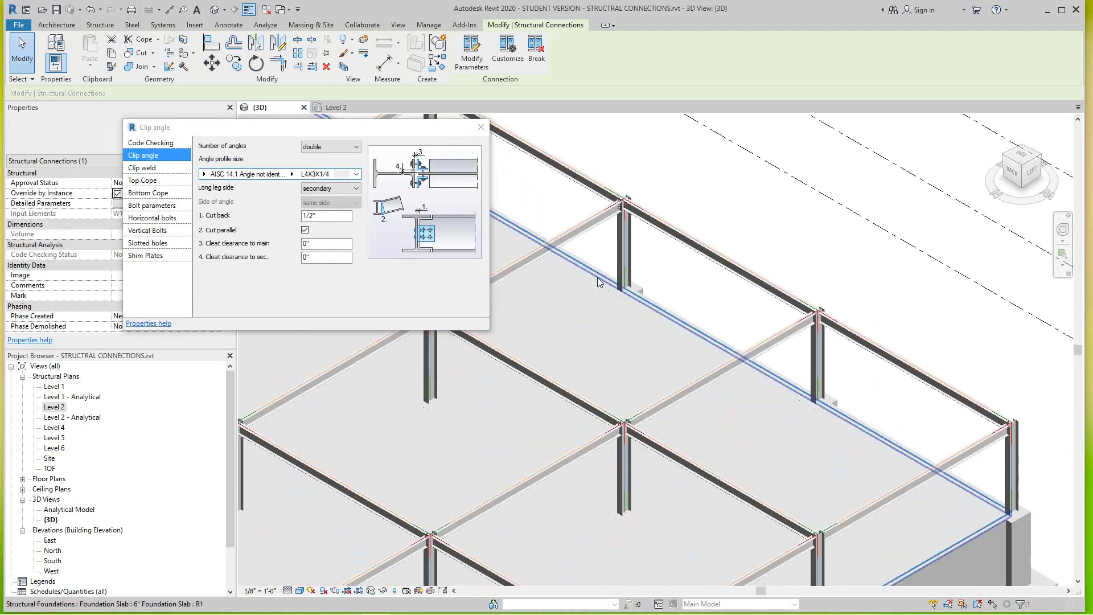
pyautogui.scroll(-4, 771, 346)
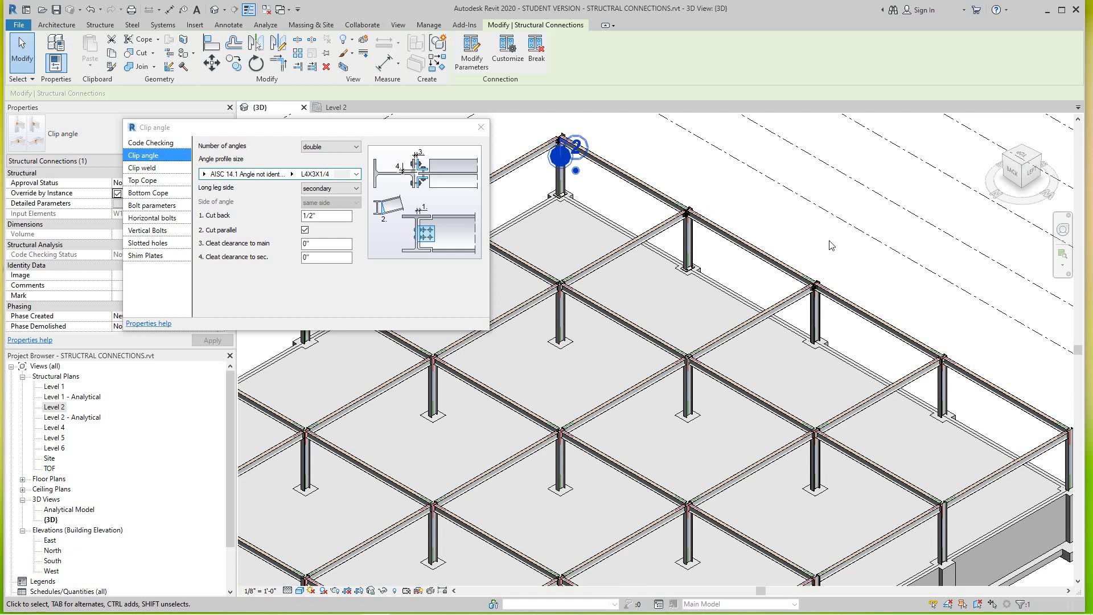
pyautogui.moveTo(553, 614)
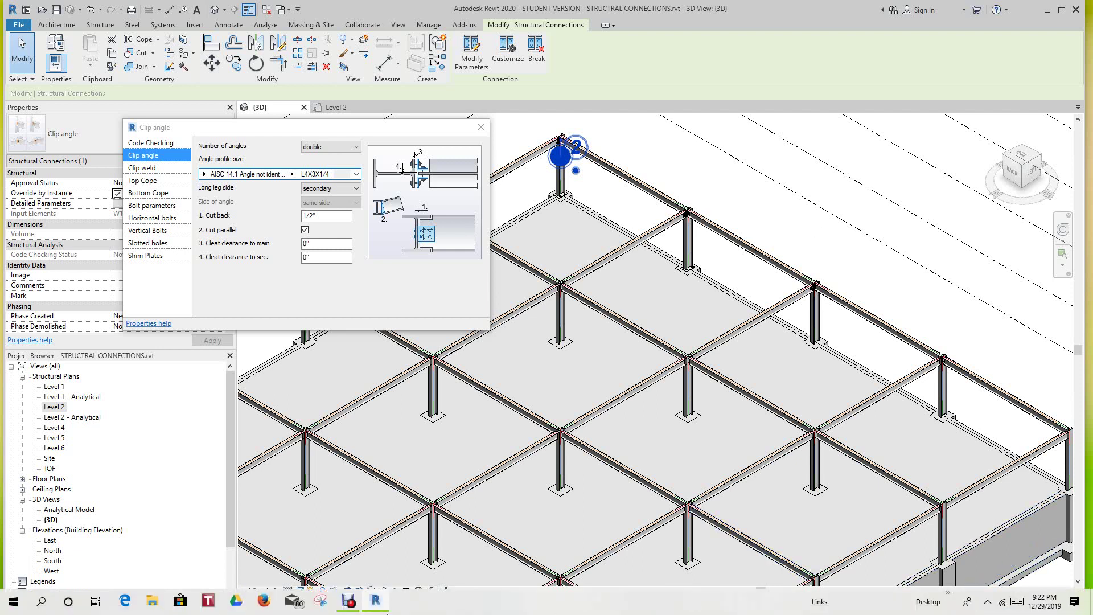